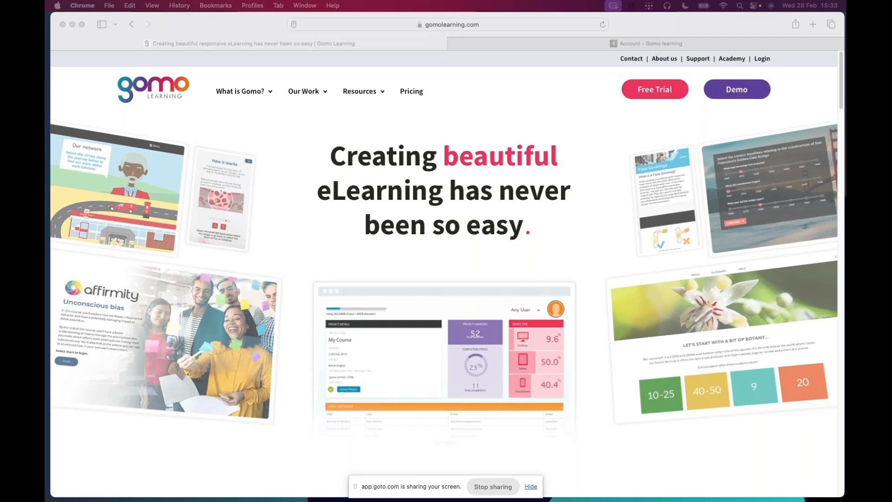
Open Gomo Authoring from the account launchpad and go into the presenter's personal course folder.
{"action": "left_click", "coordinate": [585, 47]}
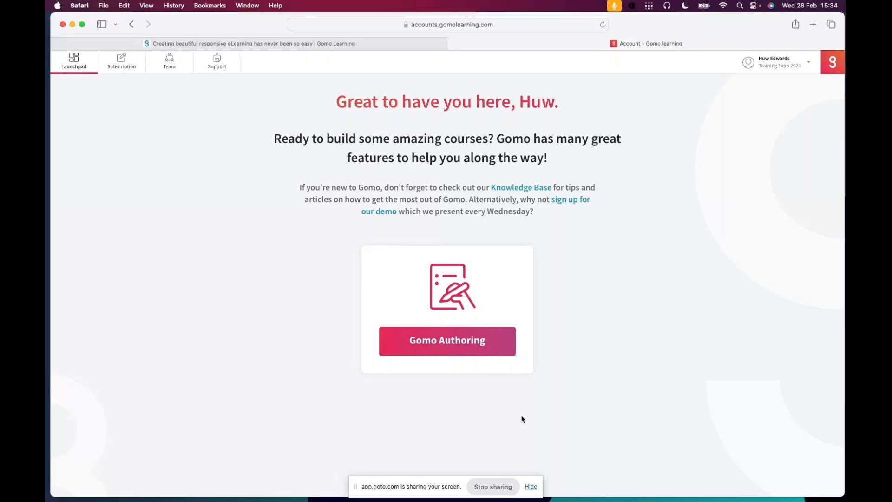
{"action": "left_click", "coordinate": [530, 486]}
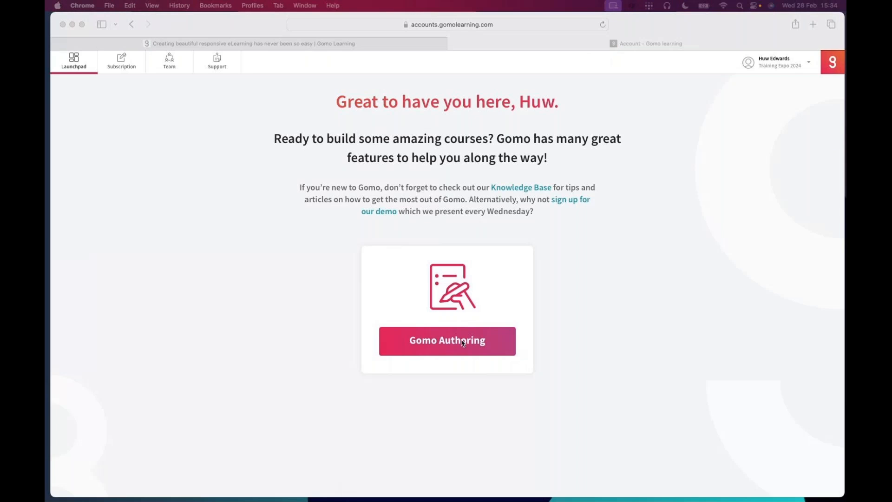
{"action": "left_click", "coordinate": [453, 343]}
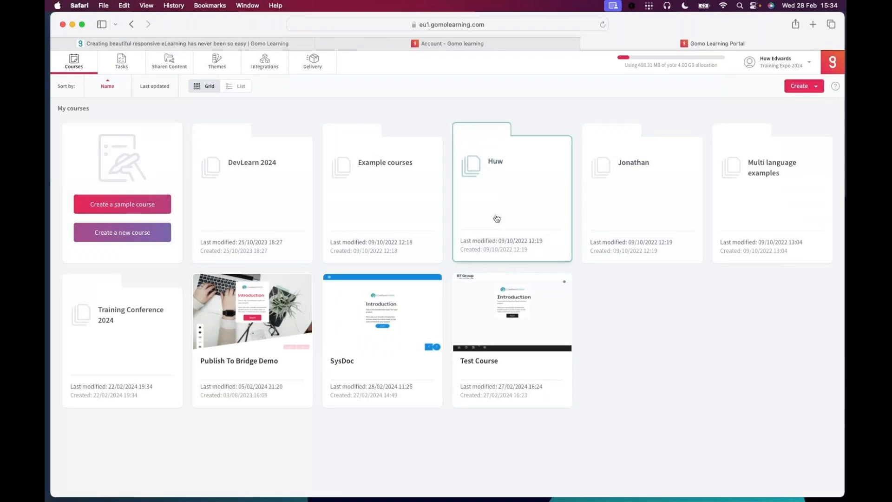
{"action": "left_click", "coordinate": [514, 197]}
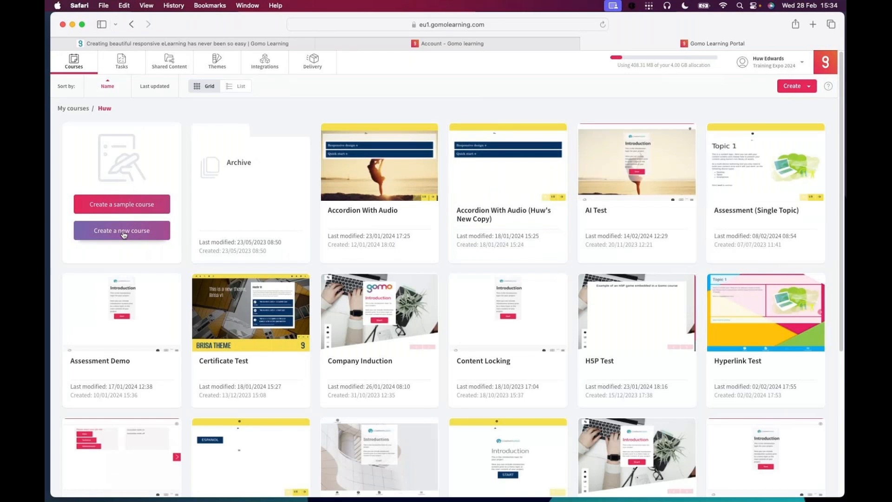
Start a new course named "Assessment demo" and accept the Ponte theme.
{"action": "left_click", "coordinate": [124, 234]}
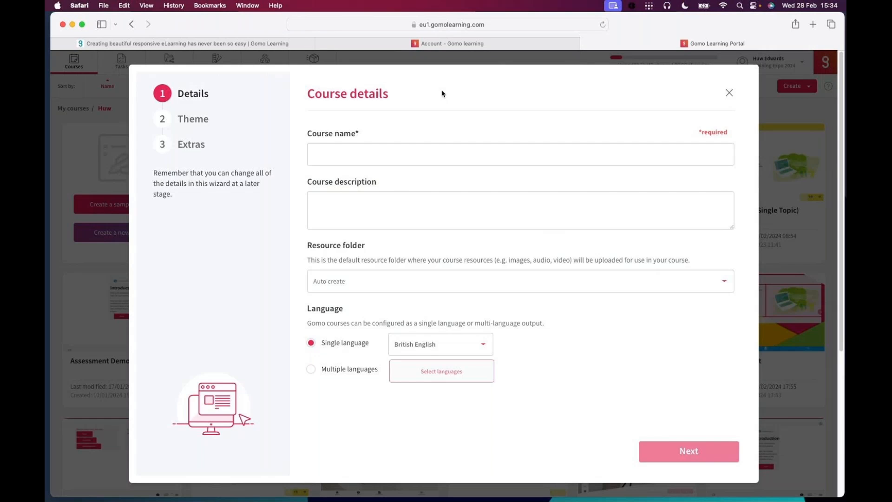
{"action": "left_click", "coordinate": [336, 152]}
{"action": "type", "text": "Assessment demo"}
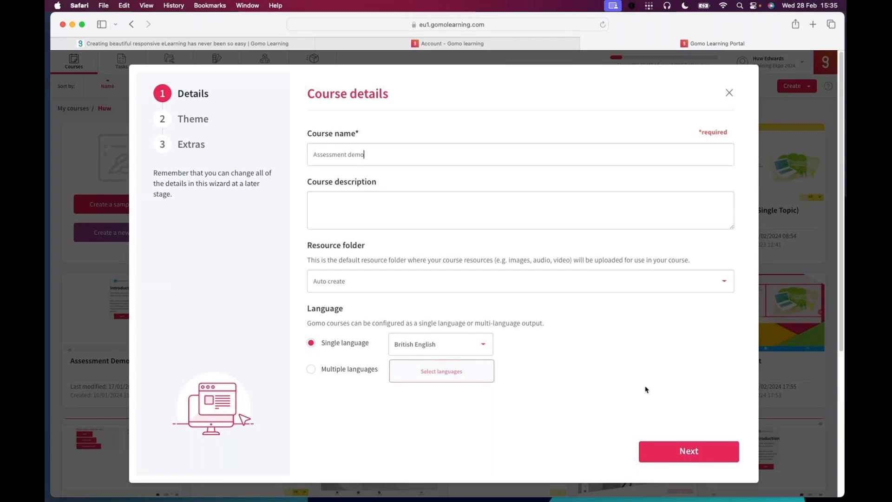
{"action": "left_click", "coordinate": [691, 455]}
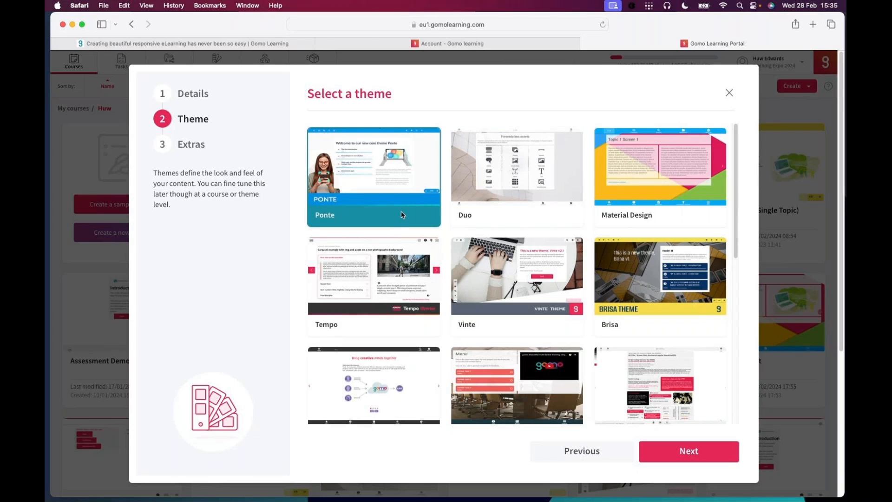
{"action": "left_click", "coordinate": [700, 455]}
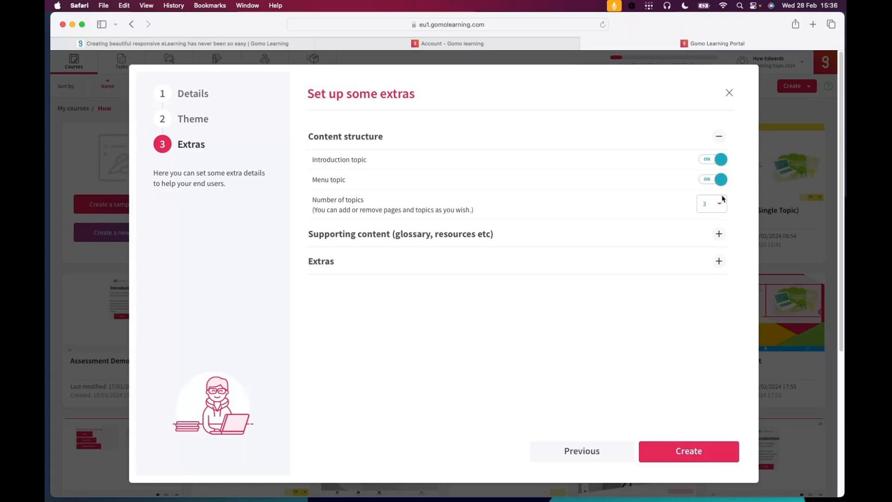
Set the number of topics to 4, check the supporting content and extras options, and create the course.
{"action": "left_click", "coordinate": [720, 206]}
{"action": "left_click", "coordinate": [715, 212]}
{"action": "left_click", "coordinate": [720, 234]}
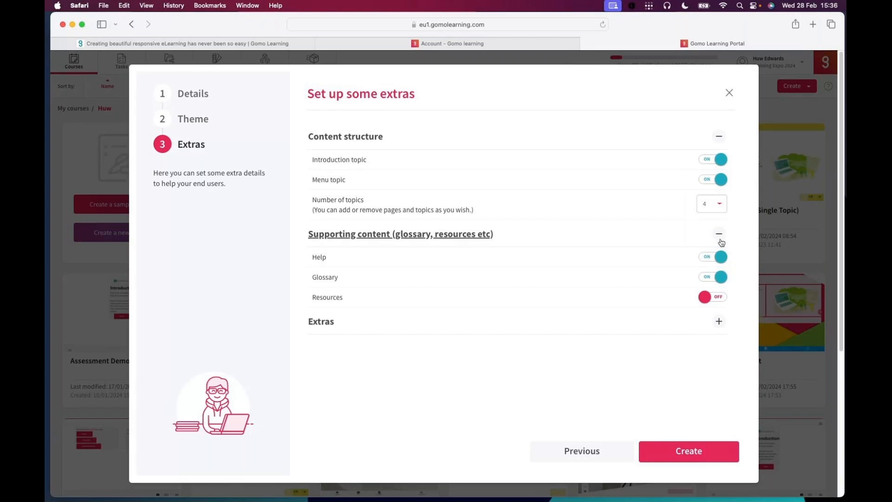
{"action": "left_click", "coordinate": [719, 322]}
{"action": "left_click_drag", "start_coordinate": [735, 348], "coordinate": [735, 396]}
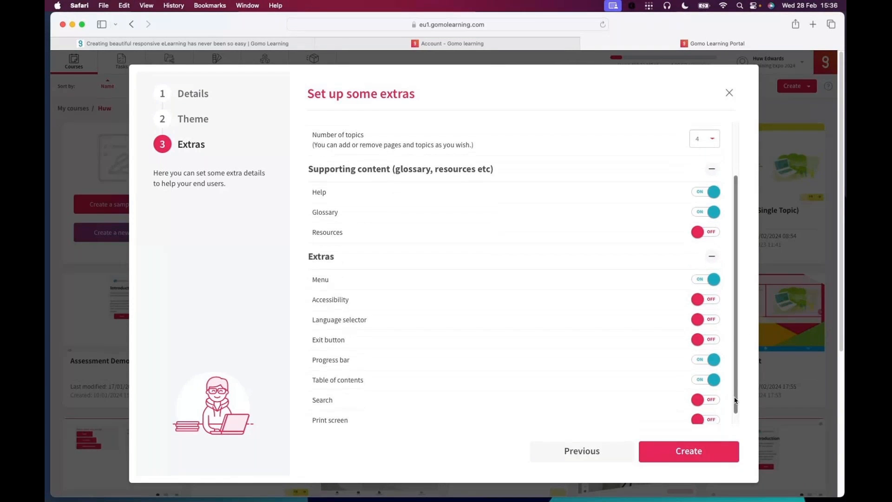
{"action": "left_click", "coordinate": [700, 454]}
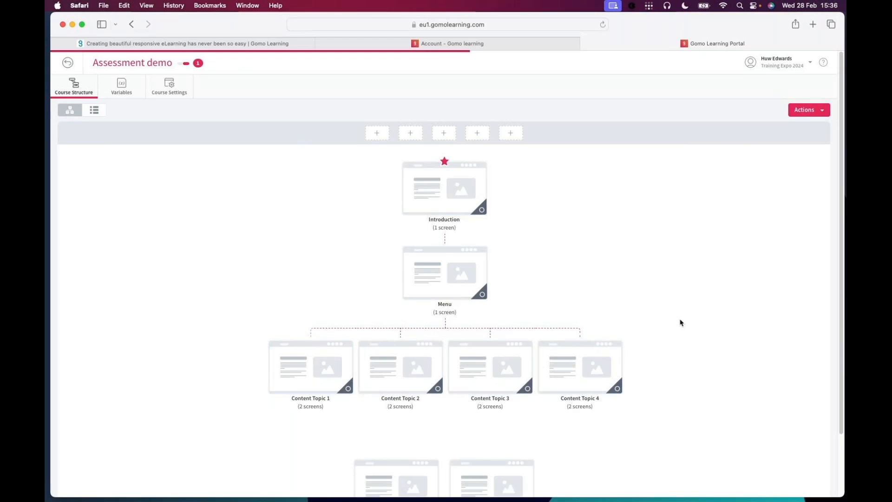
Rename Content Topic 4 in the course structure as "Assessment" through its topic settings.
{"action": "scroll", "coordinate": [692, 344], "scroll_direction": "down", "scroll_amount": 3}
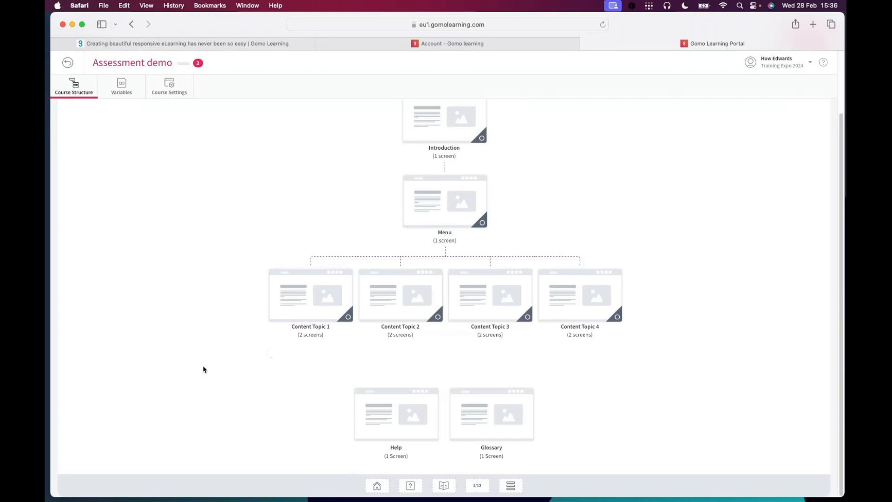
{"action": "scroll", "coordinate": [699, 316], "scroll_direction": "up", "scroll_amount": 3}
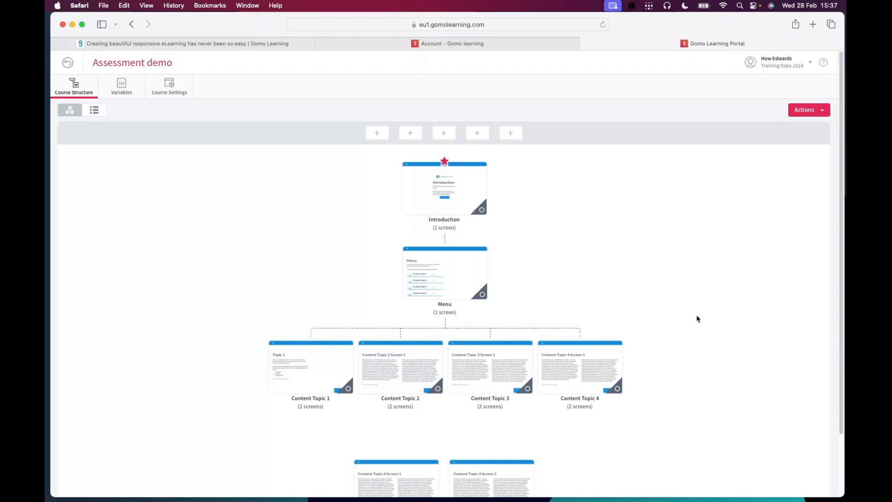
{"action": "scroll", "coordinate": [696, 319], "scroll_direction": "down", "scroll_amount": 2}
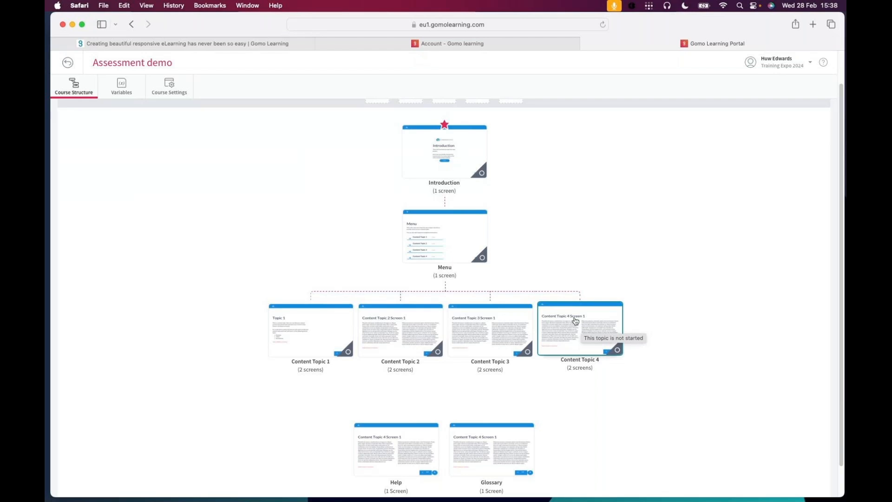
{"action": "left_click", "coordinate": [574, 320]}
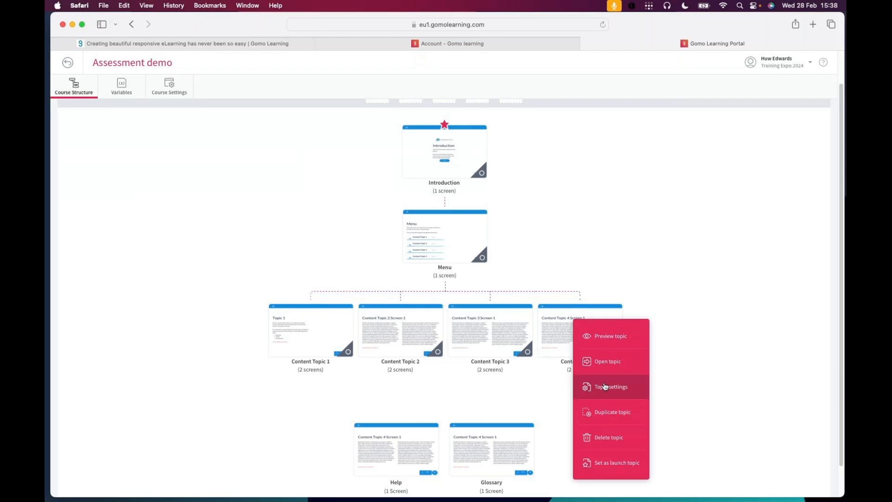
{"action": "left_click", "coordinate": [605, 387]}
{"action": "triple_click", "coordinate": [378, 112]}
{"action": "type", "text": "Assessmen"}
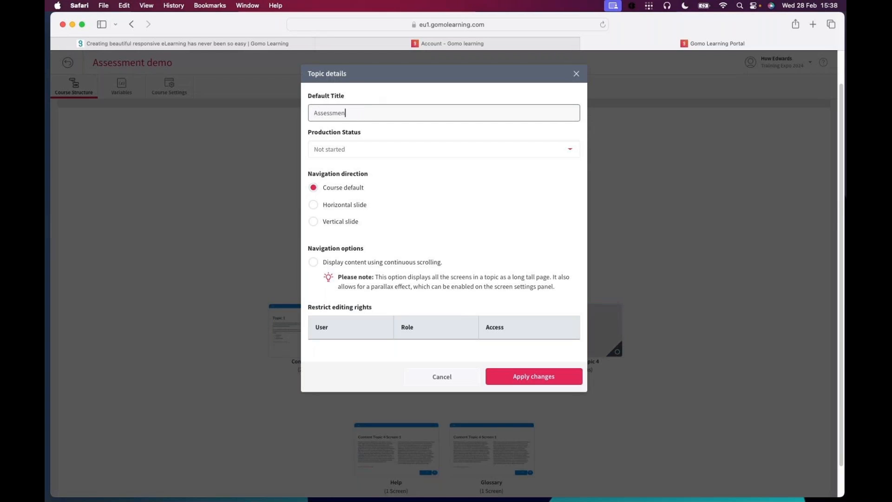
{"action": "type", "text": "t"}
{"action": "left_click", "coordinate": [539, 378]}
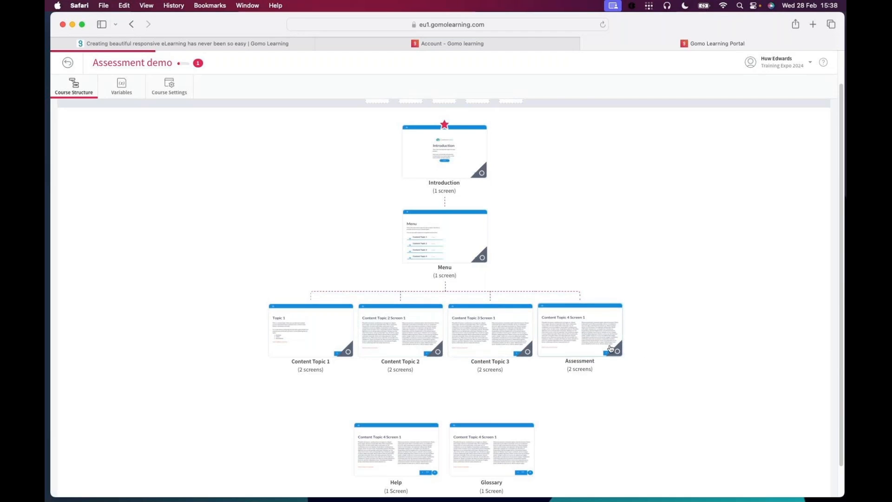
Open the Assessment topic for editing and look through its two screens, the available assets and the Gomo AI add-ons.
{"action": "double_click", "coordinate": [571, 332]}
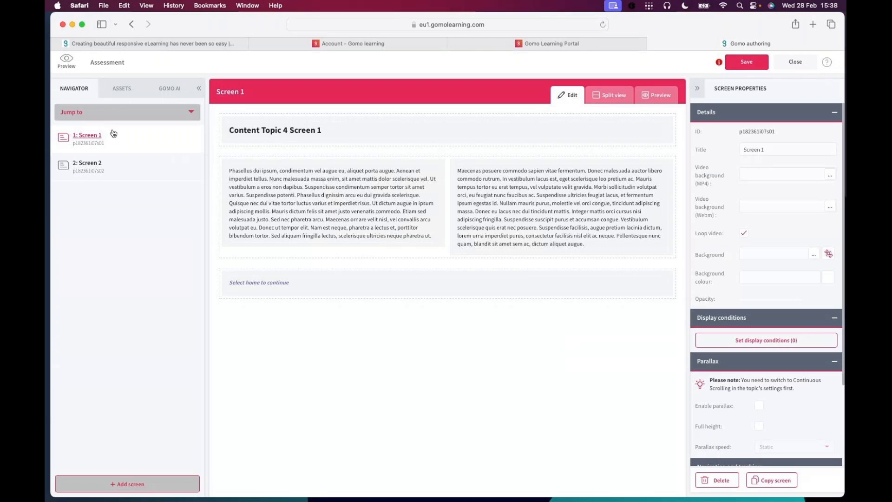
{"action": "left_click", "coordinate": [85, 166]}
{"action": "left_click", "coordinate": [94, 138]}
{"action": "left_click", "coordinate": [126, 91]}
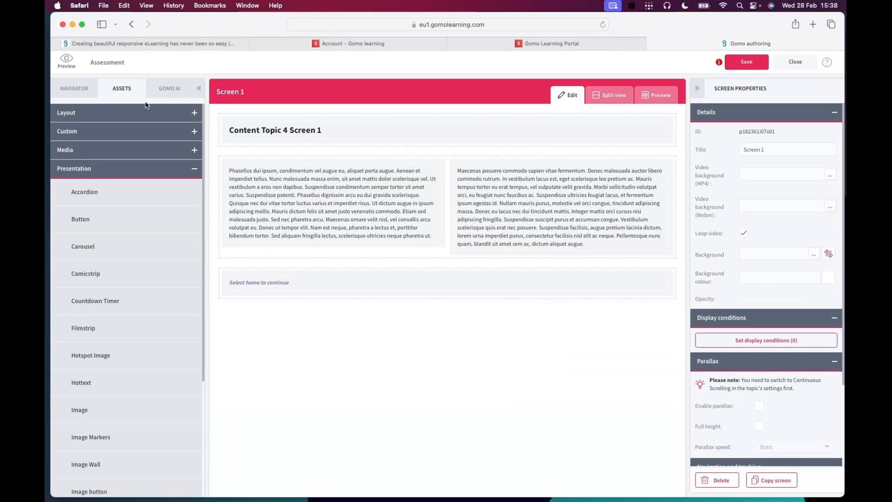
{"action": "left_click", "coordinate": [171, 94]}
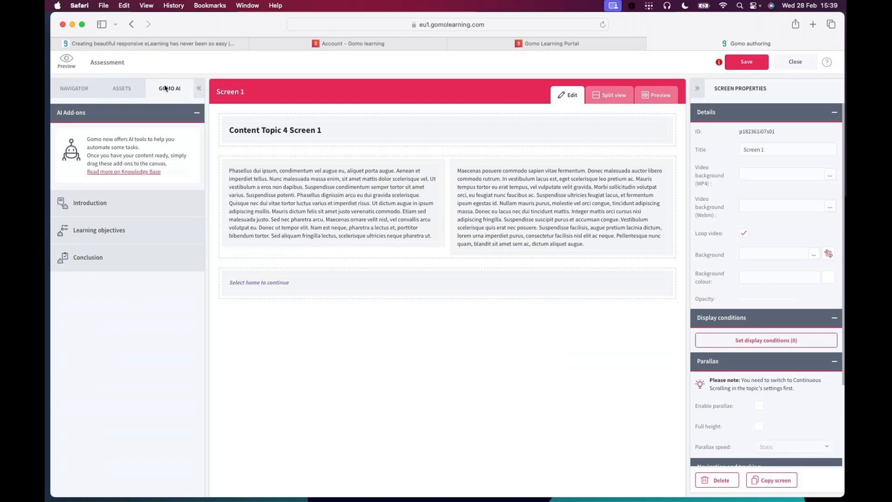
{"action": "left_click", "coordinate": [68, 91]}
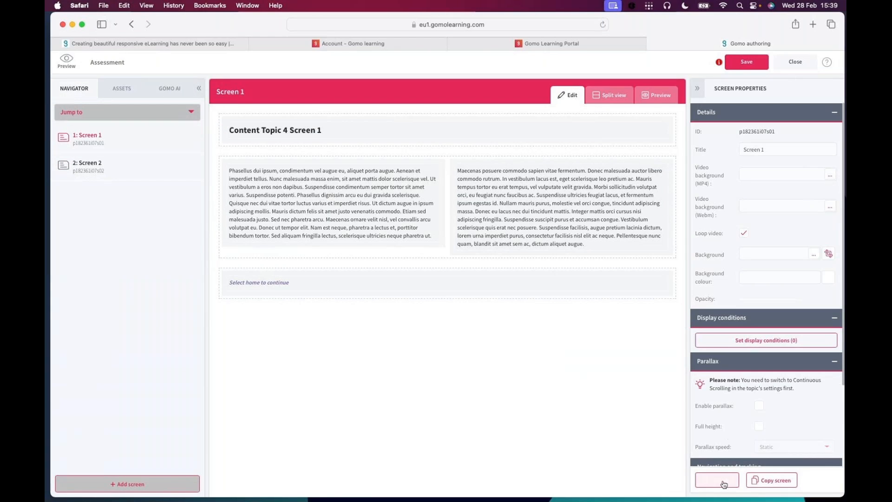
{"action": "left_click", "coordinate": [620, 95]}
{"action": "left_click", "coordinate": [573, 97]}
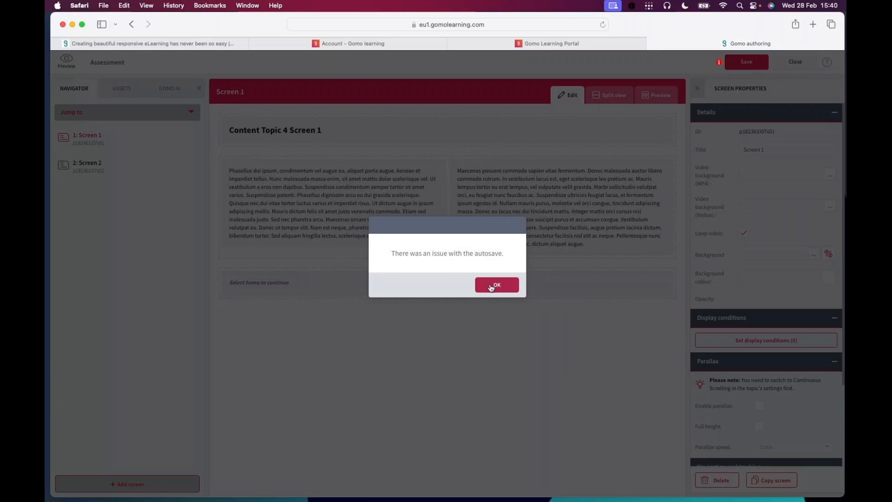
{"action": "left_click", "coordinate": [494, 285]}
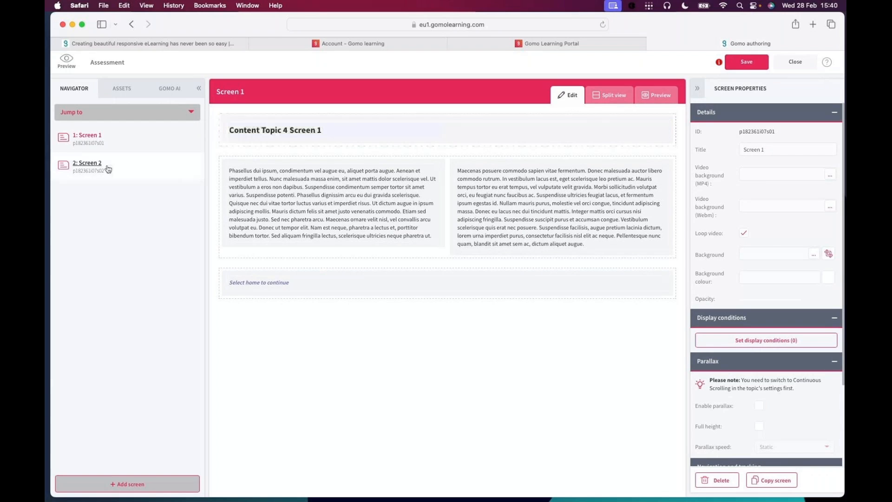
Delete both placeholder screens, Screen 1 and Screen 2, from the Assessment topic.
{"action": "left_click", "coordinate": [720, 482]}
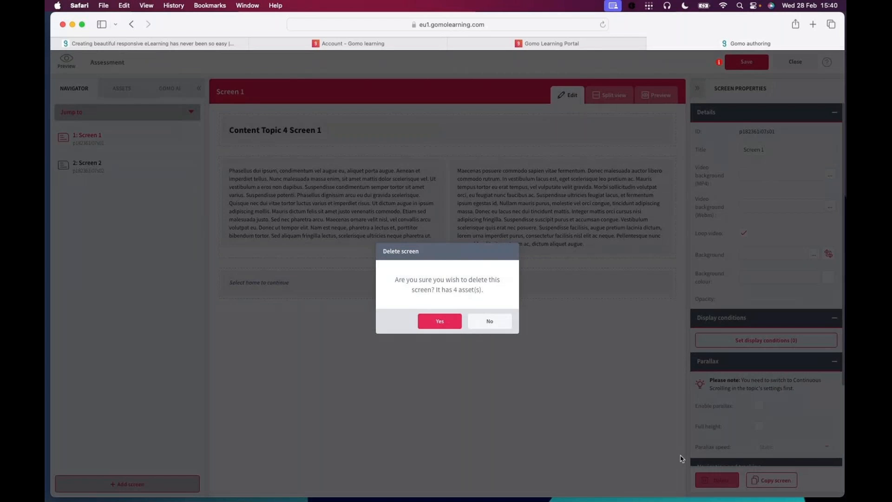
{"action": "left_click", "coordinate": [433, 321]}
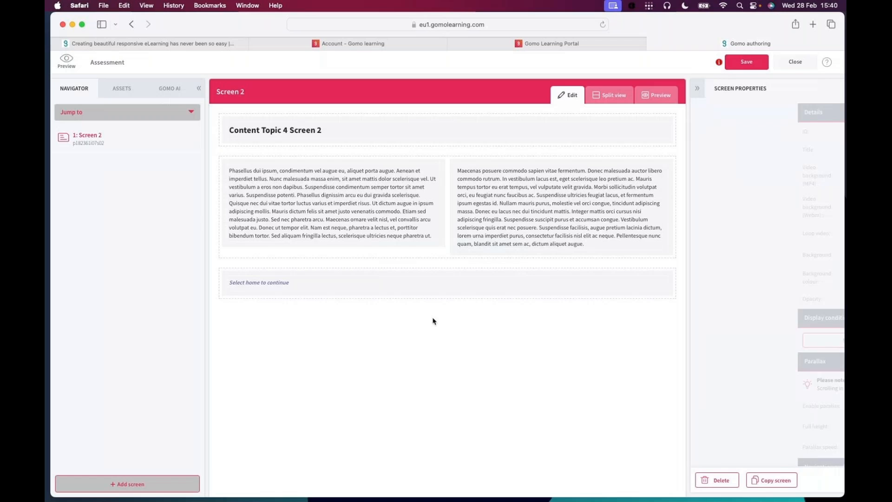
{"action": "left_click", "coordinate": [716, 480]}
{"action": "left_click", "coordinate": [457, 327]}
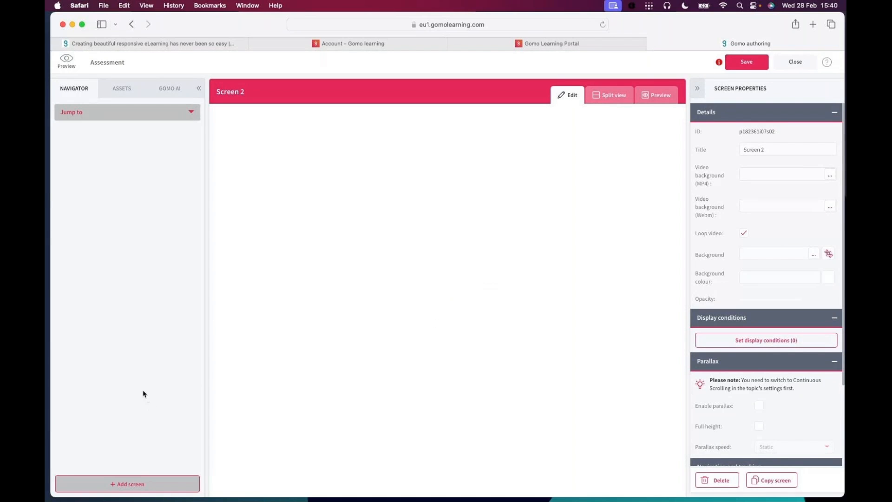
Add a new empty screen to the Assessment topic and title it "Quiz intro".
{"action": "left_click", "coordinate": [114, 486]}
{"action": "left_click", "coordinate": [117, 371]}
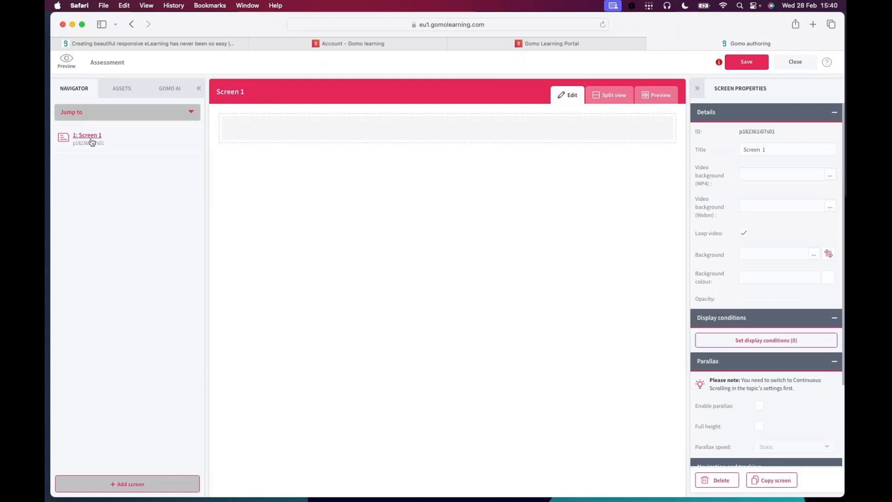
{"action": "left_click_drag", "start_coordinate": [779, 149], "coordinate": [711, 144]}
{"action": "type", "text": "Quiz intro"}
{"action": "left_click", "coordinate": [623, 225]}
Place a Text asset from the Presentation assets in the empty row of the Quiz intro screen.
{"action": "left_click", "coordinate": [120, 88]}
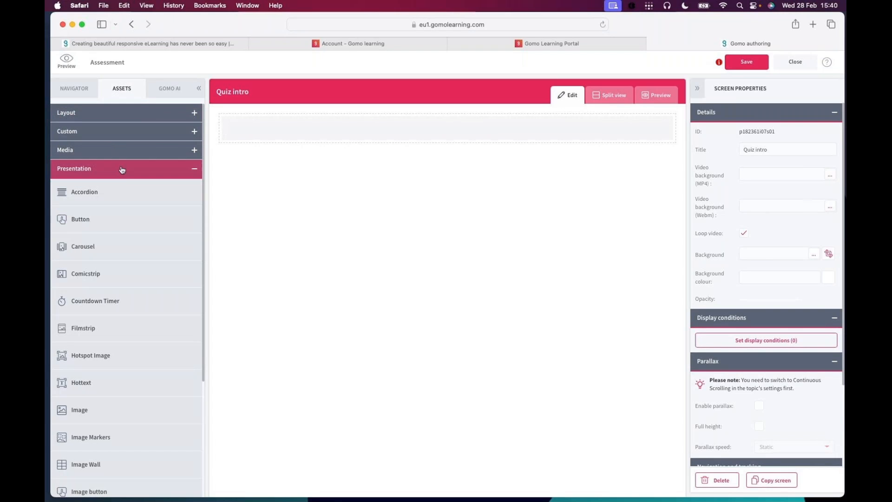
{"action": "left_click", "coordinate": [192, 171]}
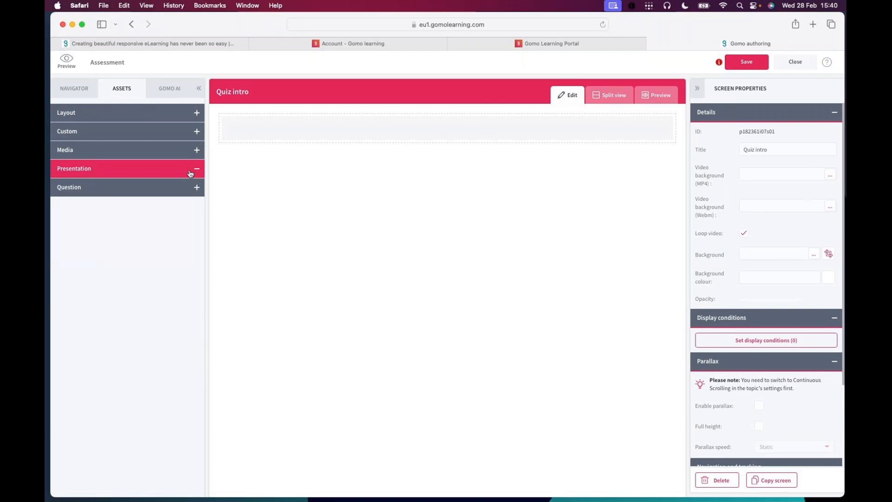
{"action": "left_click", "coordinate": [190, 172]}
{"action": "scroll", "coordinate": [131, 291], "scroll_direction": "down", "scroll_amount": 4}
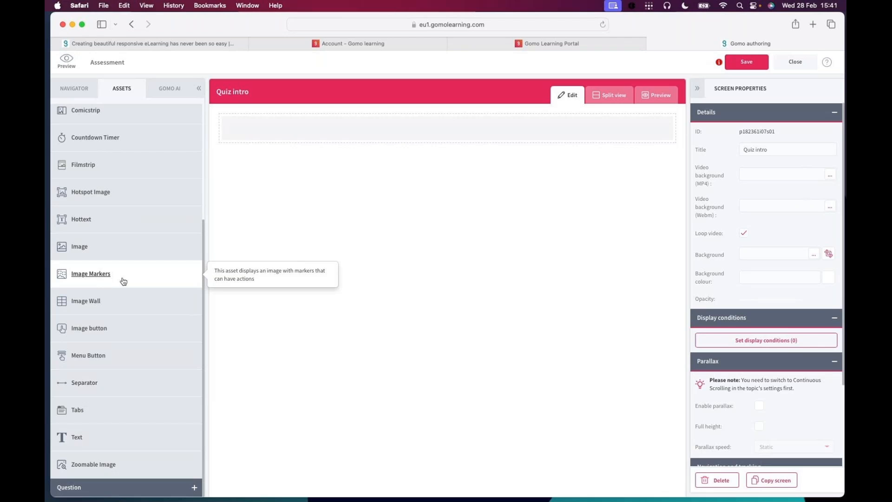
{"action": "left_click_drag", "start_coordinate": [75, 434], "coordinate": [331, 134]}
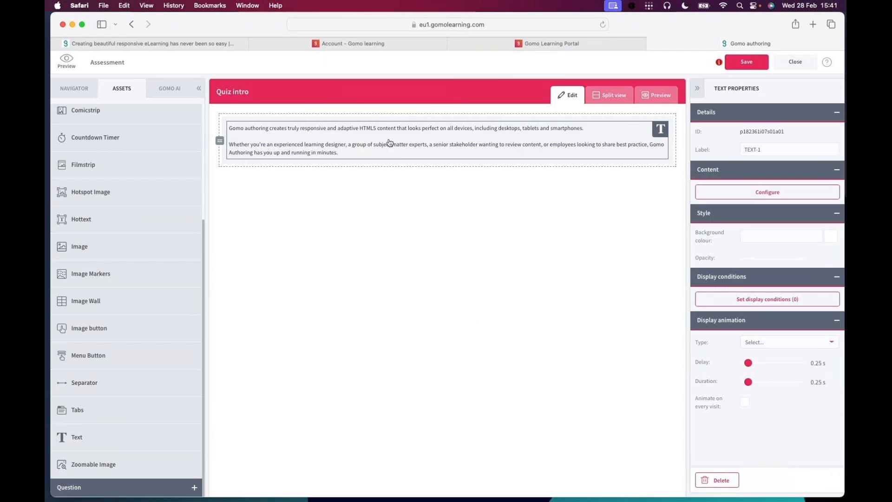
Replace the text on the Quiz intro screen with "Click next to start the quiz" in the Instruction text (Initial) style.
{"action": "double_click", "coordinate": [422, 148]}
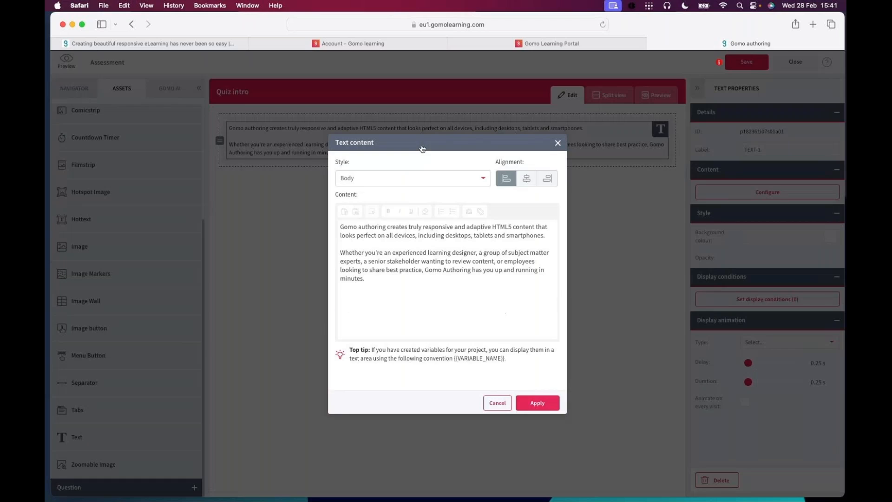
{"action": "left_click_drag", "start_coordinate": [375, 282], "coordinate": [332, 219]}
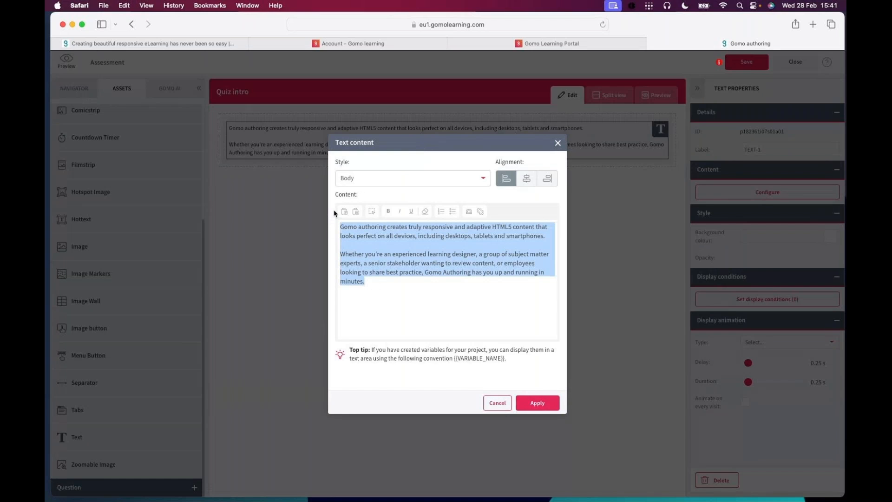
{"action": "type", "text": "Click"}
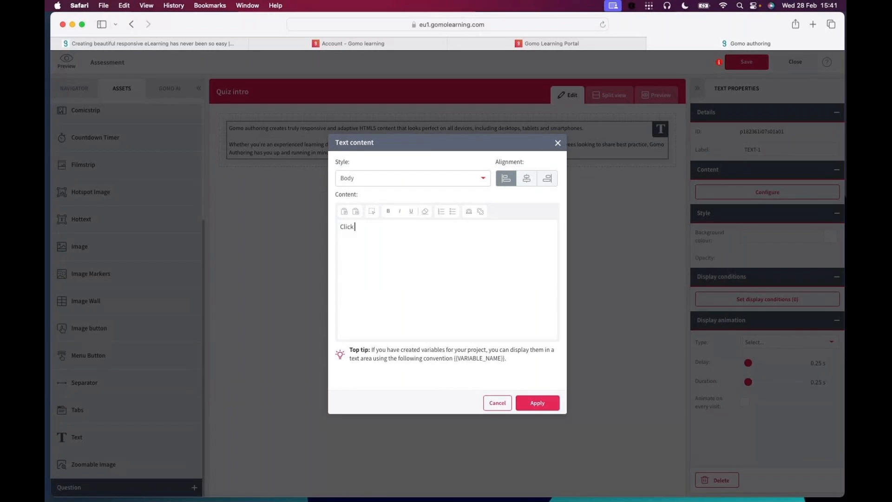
{"action": "type", "text": " next to start the quiz"}
{"action": "left_click", "coordinate": [470, 181]}
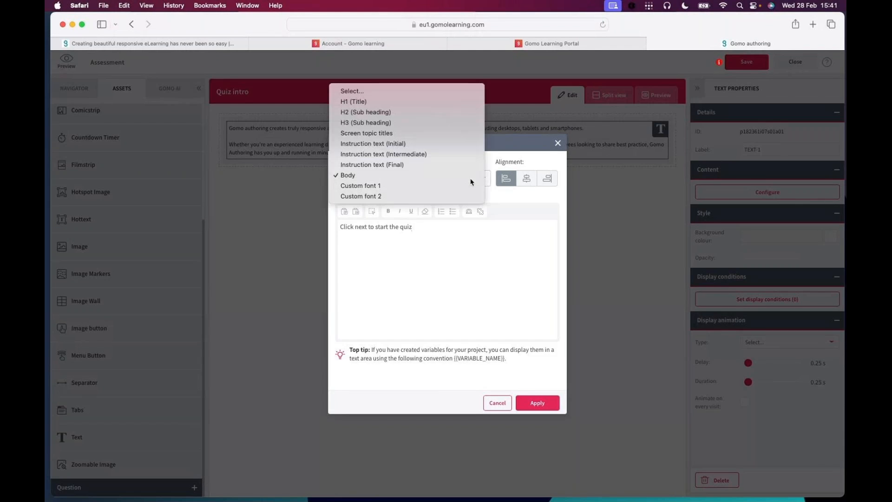
{"action": "left_click", "coordinate": [430, 143]}
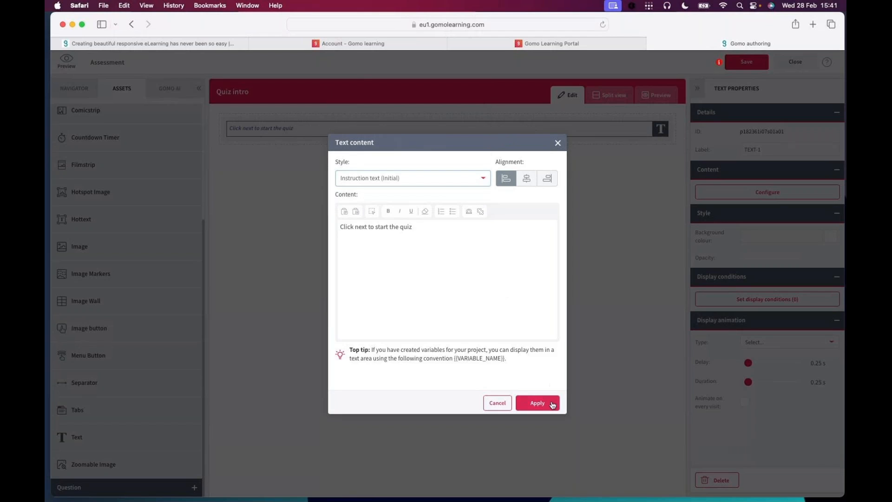
{"action": "left_click", "coordinate": [550, 402]}
Add a new screen after Quiz intro in the Assessment topic and title it "MCQ".
{"action": "left_click", "coordinate": [75, 88]}
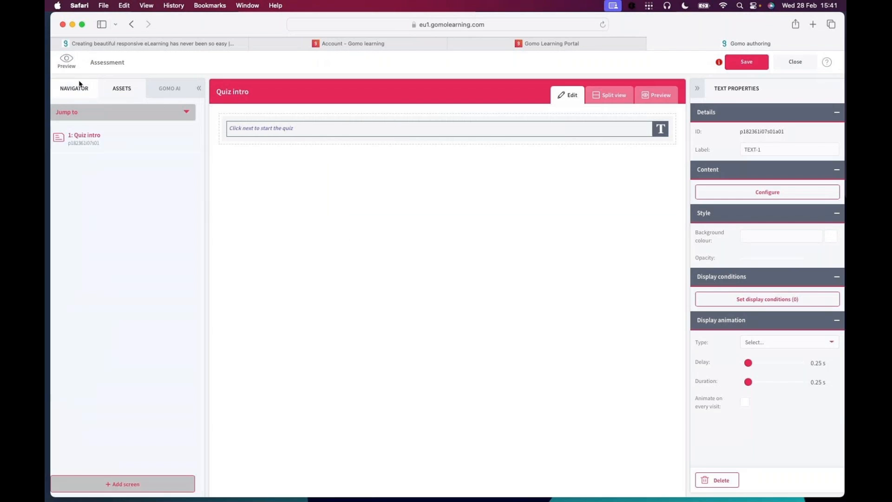
{"action": "left_click", "coordinate": [156, 484]}
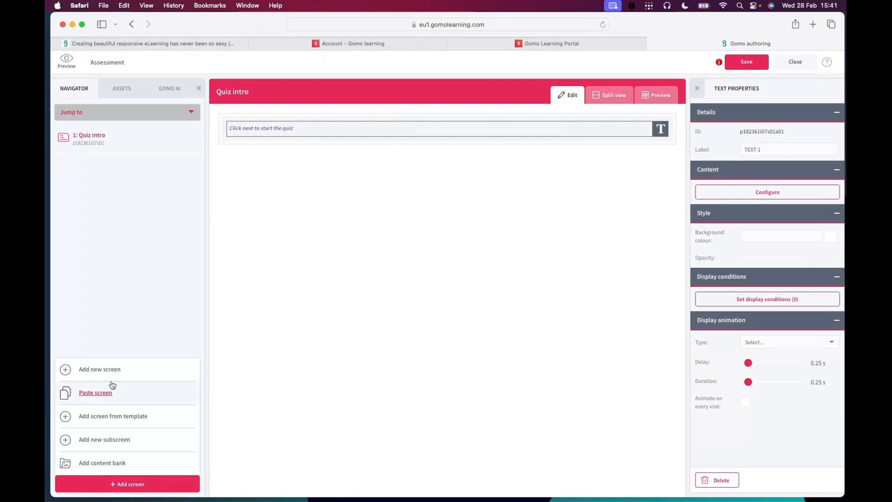
{"action": "left_click", "coordinate": [107, 371]}
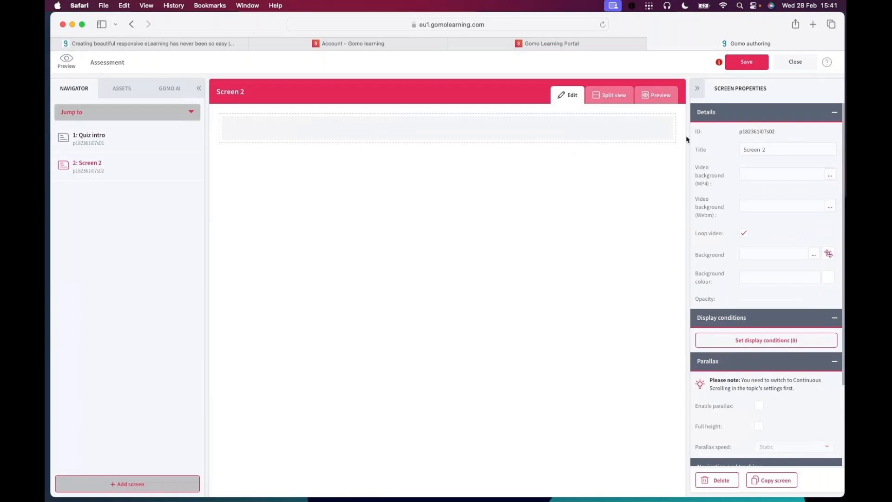
{"action": "left_click_drag", "start_coordinate": [778, 150], "coordinate": [709, 148]}
{"action": "type", "text": "MCQ"}
{"action": "left_click", "coordinate": [517, 229]}
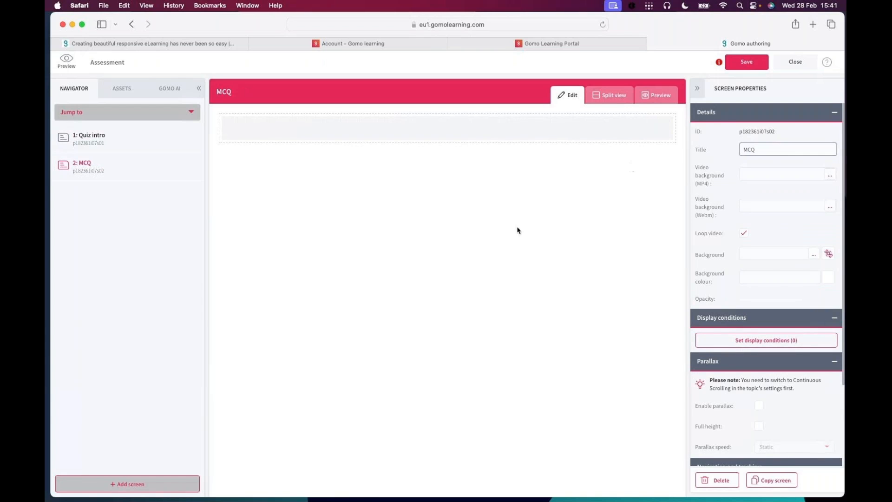
Check the Quiz intro screen in split view, enlarging the preview area, and return to editing.
{"action": "left_click", "coordinate": [82, 135]}
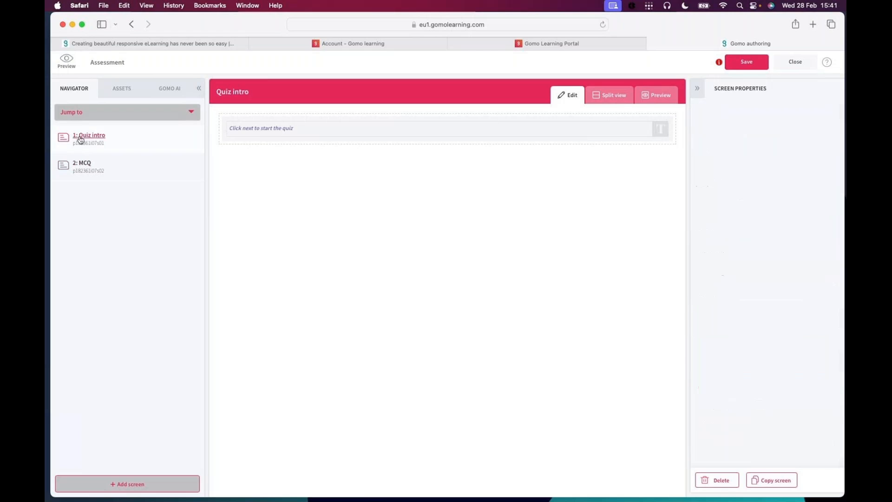
{"action": "left_click", "coordinate": [604, 96]}
{"action": "left_click_drag", "start_coordinate": [500, 321], "coordinate": [499, 273]}
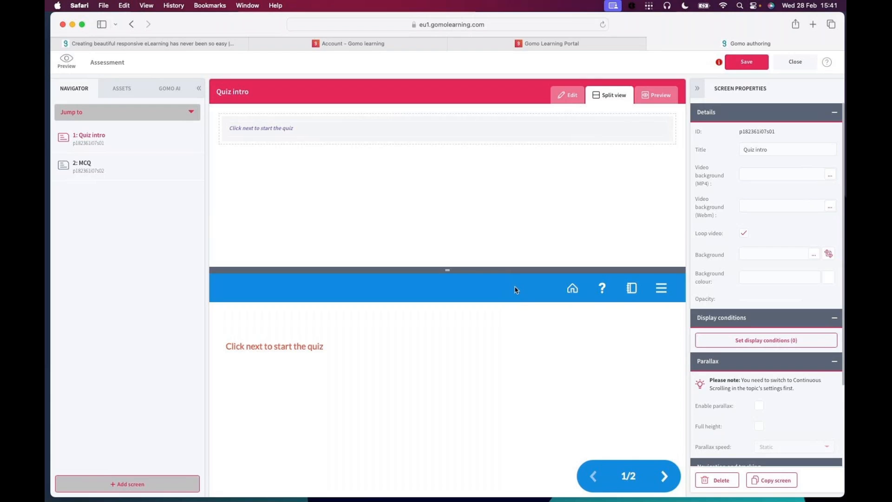
{"action": "left_click", "coordinate": [569, 97]}
Place a Multiple Choice asset from the Question assets in the empty row of the MCQ screen.
{"action": "left_click", "coordinate": [87, 165]}
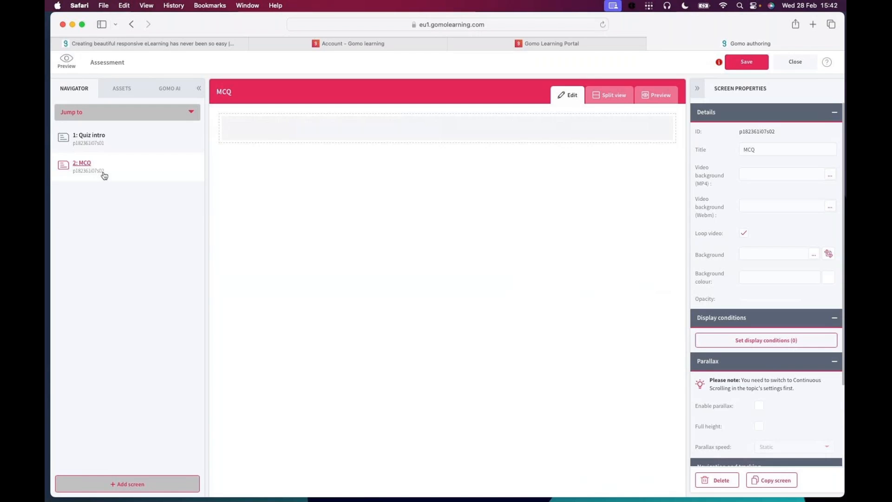
{"action": "left_click", "coordinate": [117, 91]}
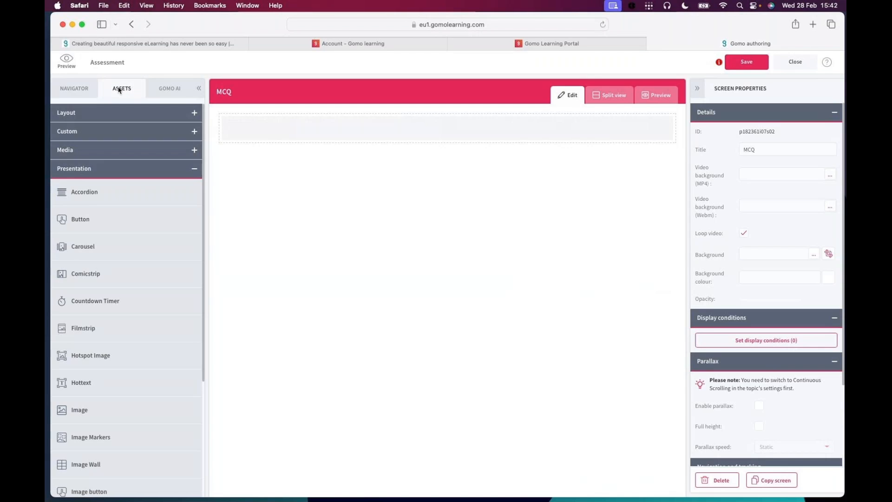
{"action": "left_click", "coordinate": [97, 169]}
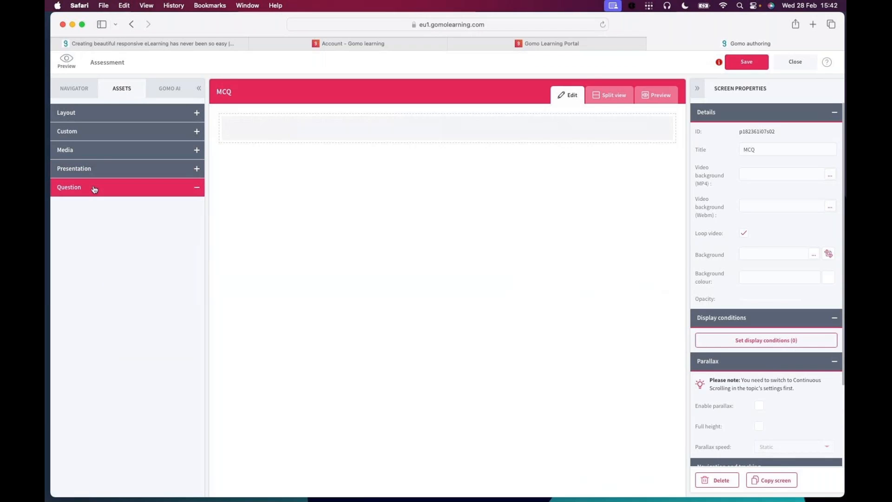
{"action": "left_click", "coordinate": [94, 188]}
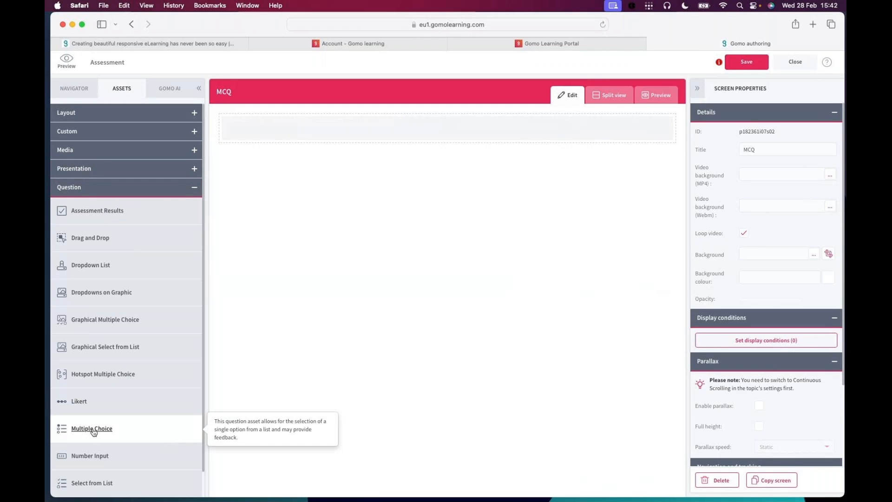
{"action": "left_click_drag", "start_coordinate": [95, 430], "coordinate": [343, 134]}
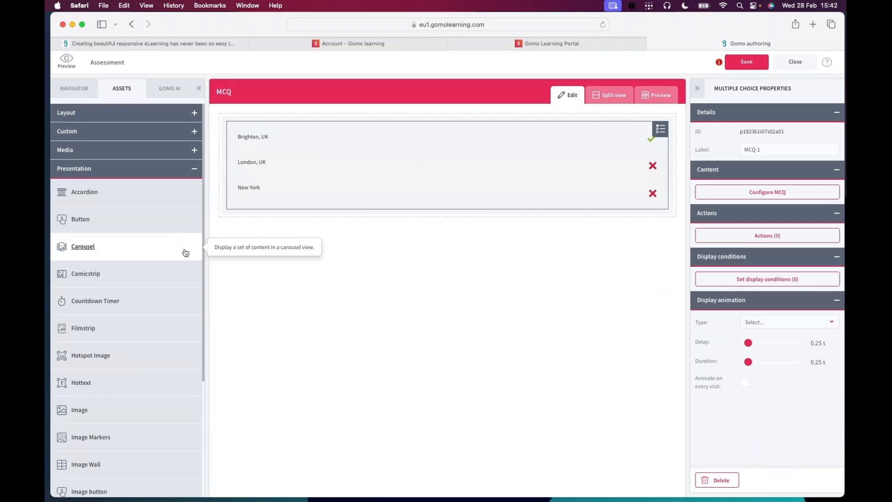
Add a Text asset above the multiple choice options and replace its content with "Where is Gomo's HQ?".
{"action": "scroll", "coordinate": [189, 308], "scroll_direction": "down", "scroll_amount": 3}
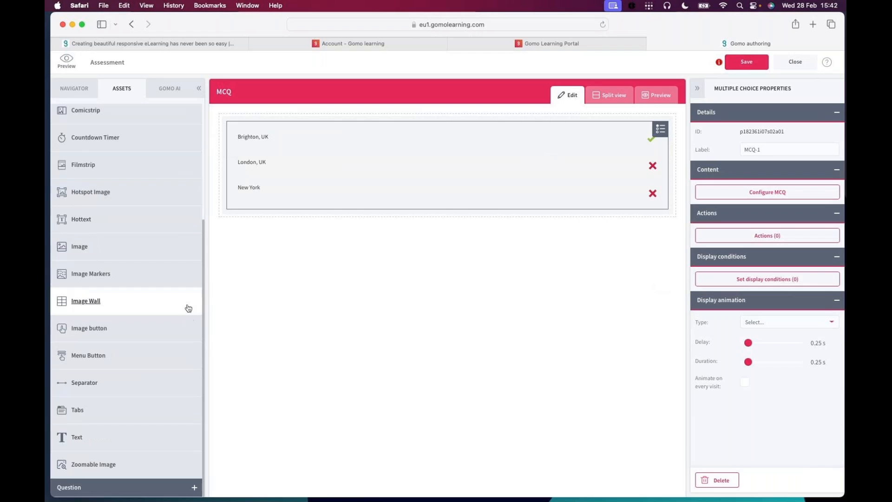
{"action": "left_click_drag", "start_coordinate": [100, 436], "coordinate": [306, 125]}
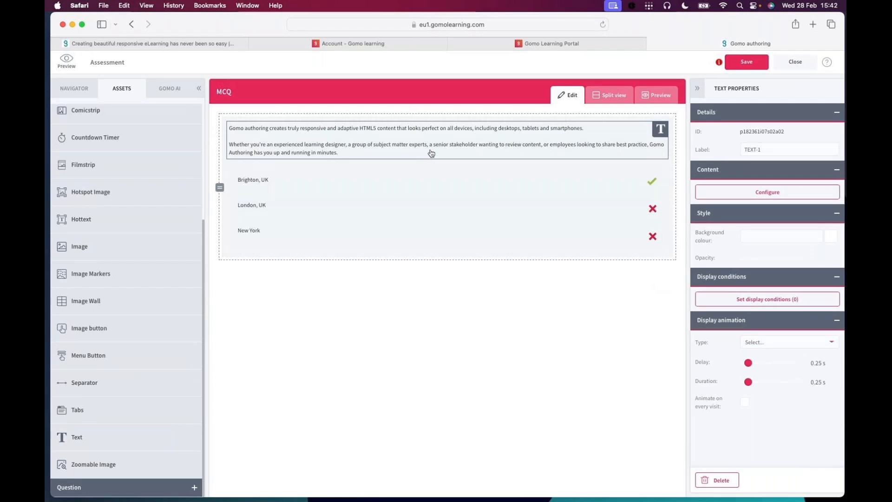
{"action": "double_click", "coordinate": [460, 147]}
{"action": "left_click_drag", "start_coordinate": [388, 297], "coordinate": [318, 200]}
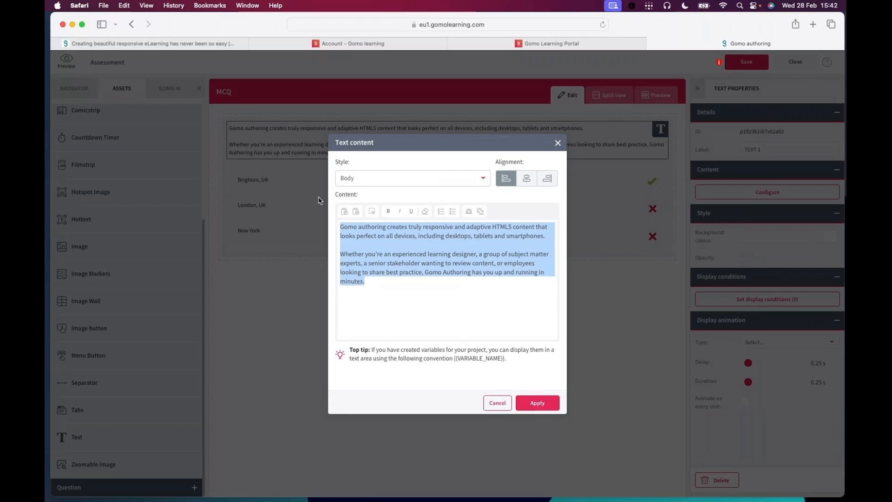
{"action": "type", "text": "Where"}
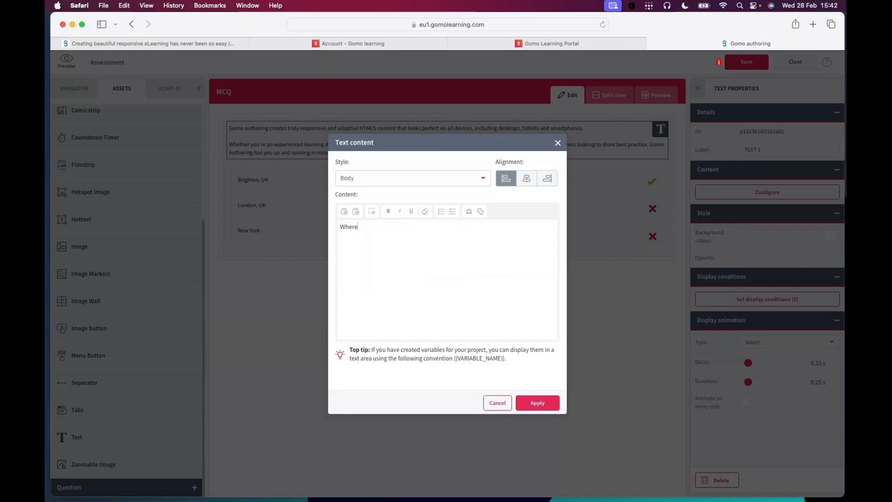
{"action": "type", "text": " is Gomo's HQ?"}
Apply the Screen topic titles style to the question text and preview the MCQ screen.
{"action": "left_click", "coordinate": [397, 187]}
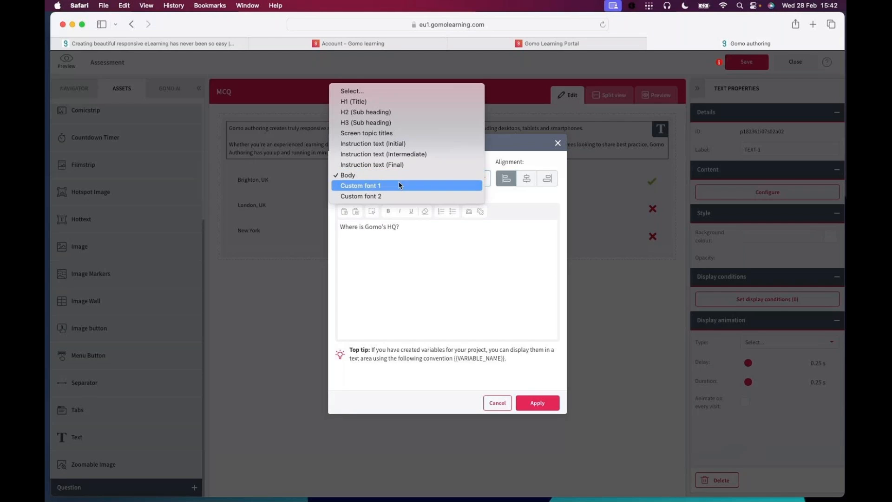
{"action": "left_click", "coordinate": [390, 122]}
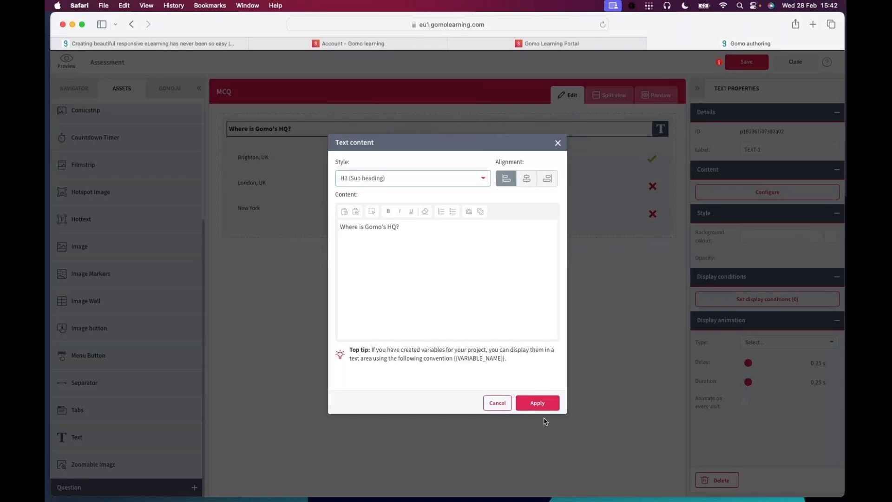
{"action": "left_click", "coordinate": [409, 184]}
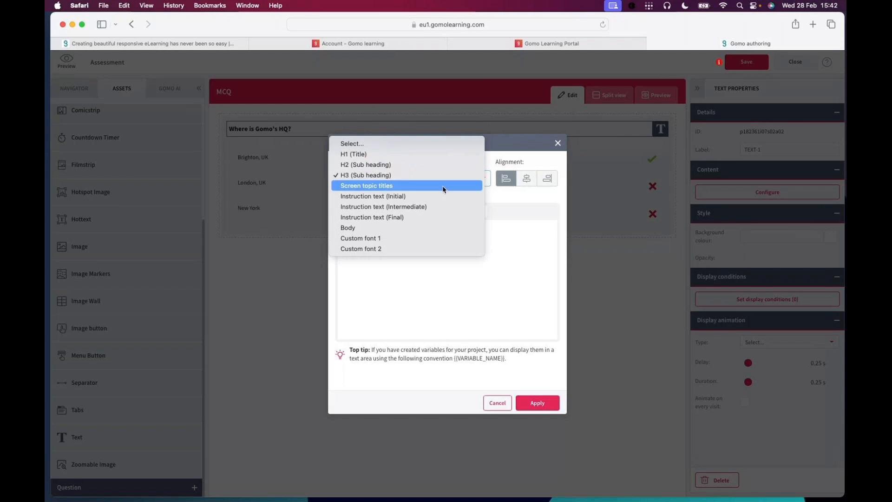
{"action": "left_click", "coordinate": [399, 186]}
{"action": "left_click", "coordinate": [537, 402]}
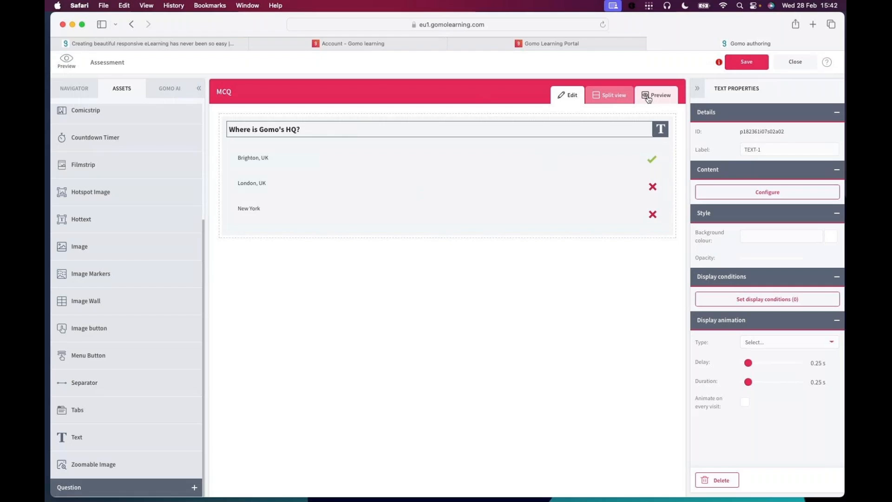
{"action": "left_click", "coordinate": [648, 98]}
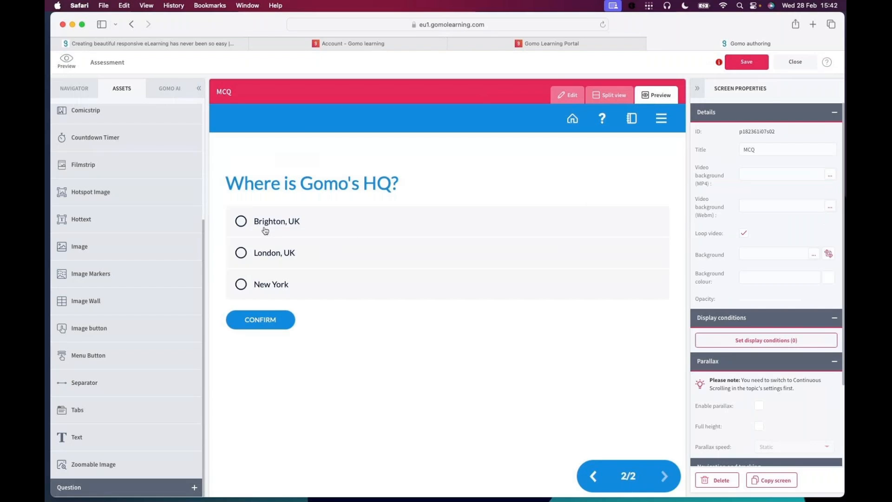
{"action": "left_click", "coordinate": [574, 102]}
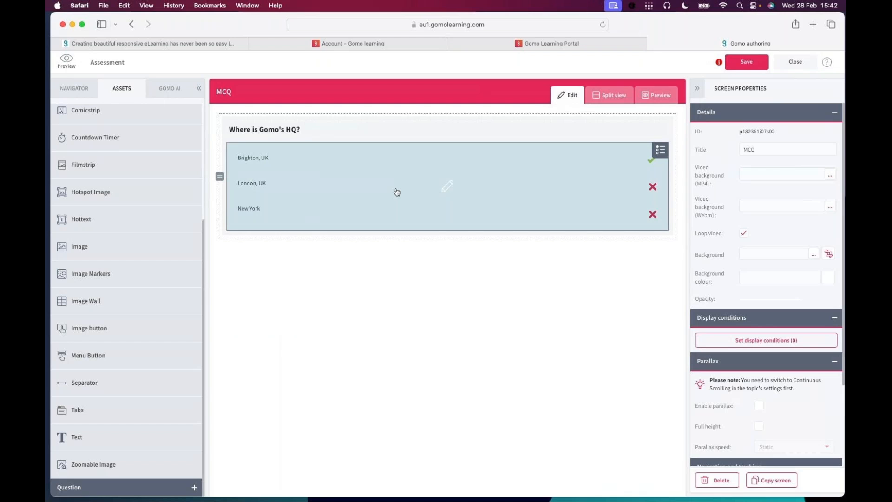
Configure the multiple choice question with 2 attempts and the initial incorrect feedback "Try again".
{"action": "double_click", "coordinate": [383, 186]}
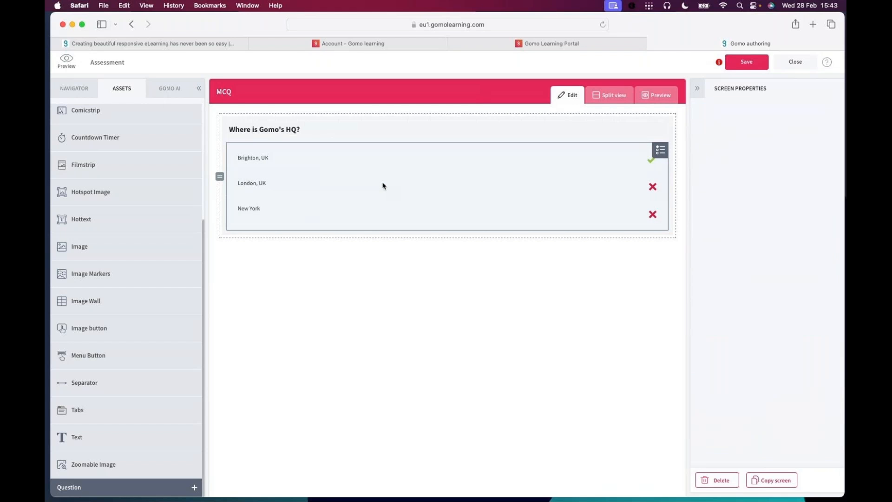
{"action": "left_click", "coordinate": [293, 194]}
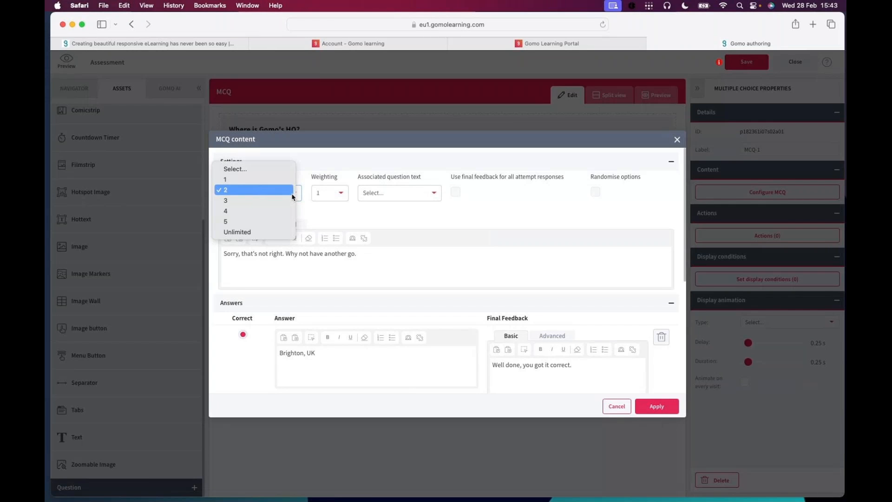
{"action": "left_click", "coordinate": [292, 196]}
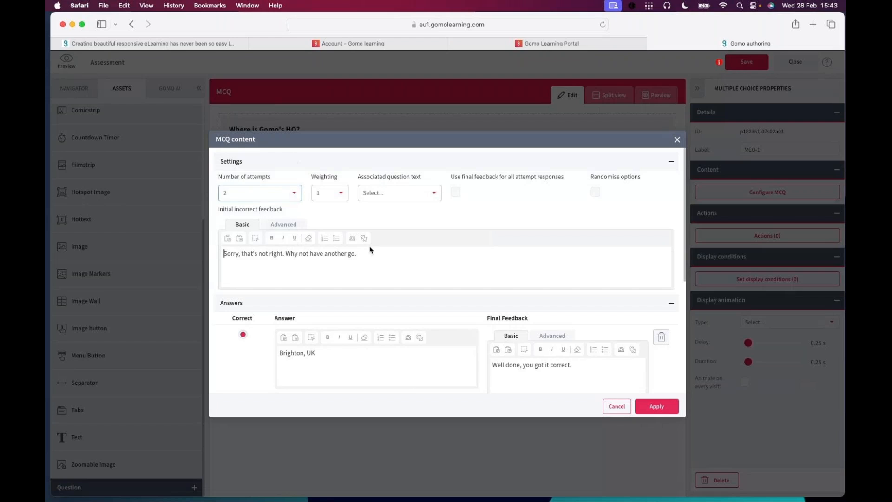
{"action": "left_click_drag", "start_coordinate": [369, 253], "coordinate": [198, 248]}
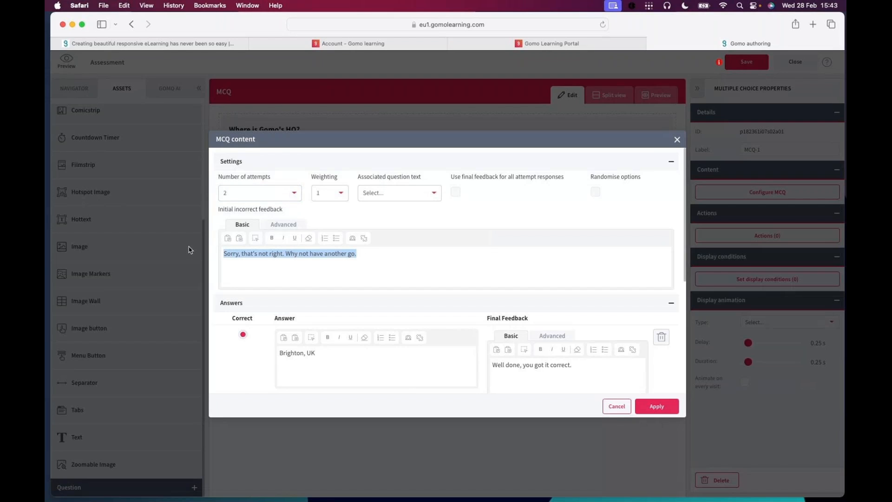
{"action": "type", "text": "Try again"}
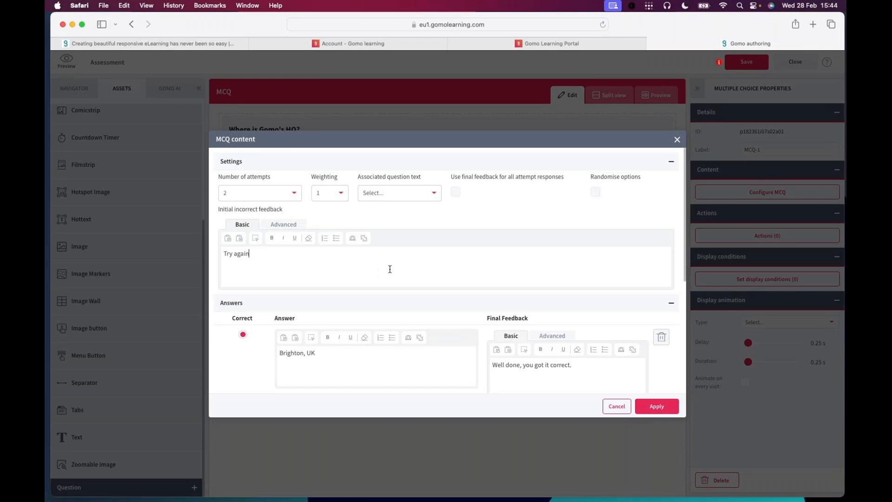
Review the multiple choice question's initial incorrect feedback, its answer options and the final feedback for each answer.
{"action": "left_click_drag", "start_coordinate": [264, 257], "coordinate": [217, 257]}
{"action": "left_click", "coordinate": [287, 260]}
{"action": "scroll", "coordinate": [388, 280], "scroll_direction": "down", "scroll_amount": 1}
{"action": "left_click_drag", "start_coordinate": [256, 228], "coordinate": [212, 224]}
{"action": "left_click", "coordinate": [321, 232]}
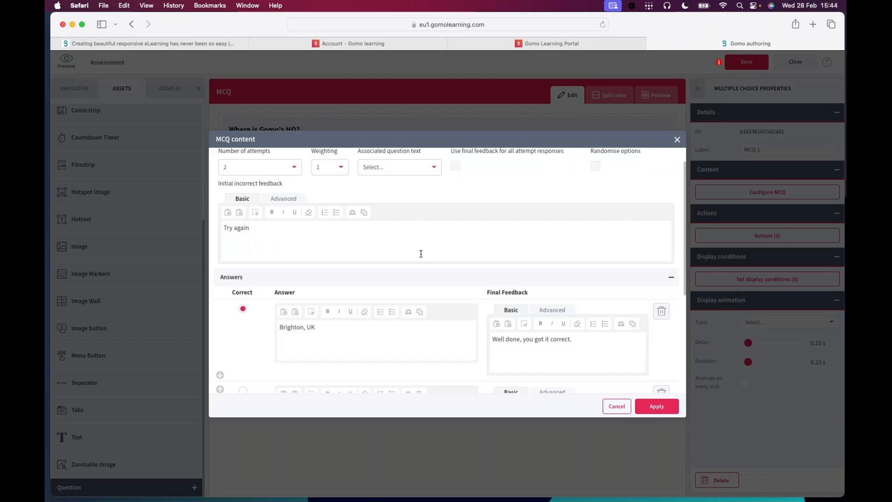
{"action": "scroll", "coordinate": [420, 252], "scroll_direction": "down", "scroll_amount": 2}
{"action": "left_click", "coordinate": [313, 269]}
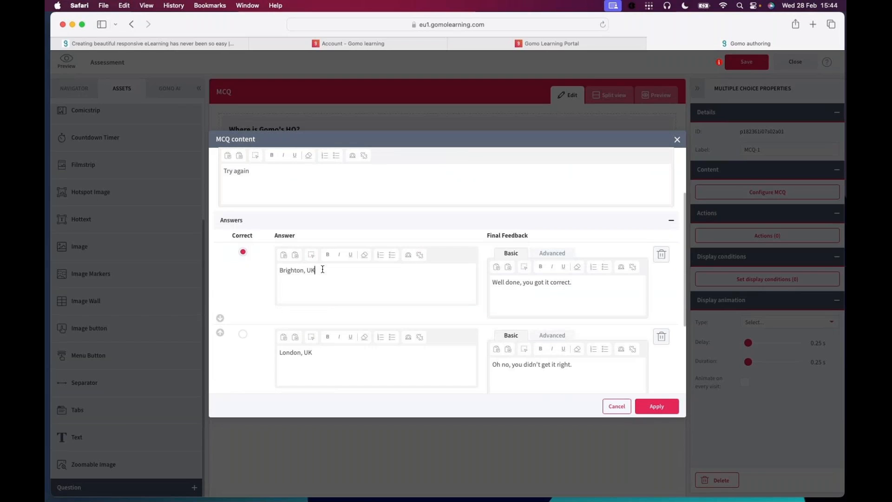
{"action": "scroll", "coordinate": [348, 278], "scroll_direction": "down", "scroll_amount": 4}
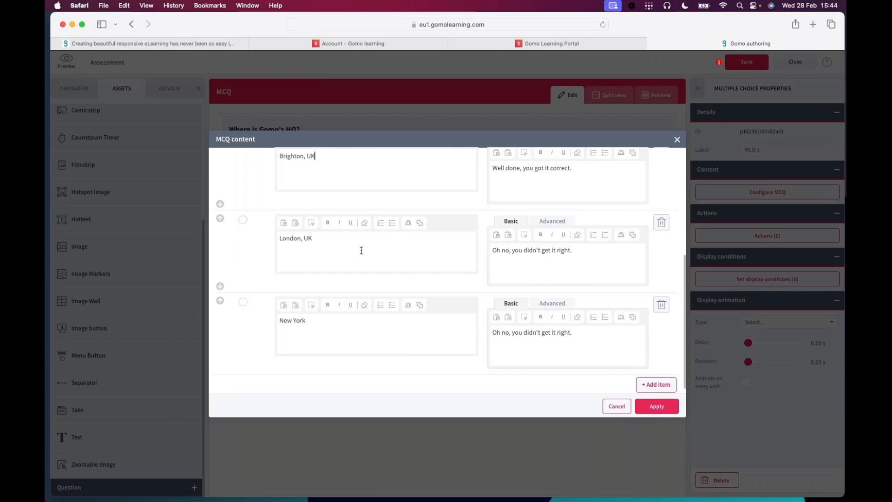
{"action": "scroll", "coordinate": [669, 359], "scroll_direction": "down", "scroll_amount": 1}
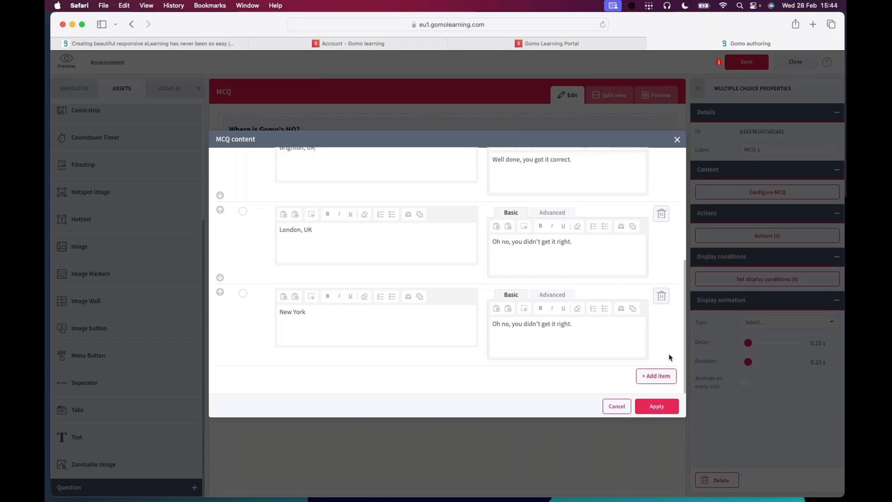
Add a fourth answer option, "Atlanta", to the multiple choice question.
{"action": "left_click", "coordinate": [658, 378]}
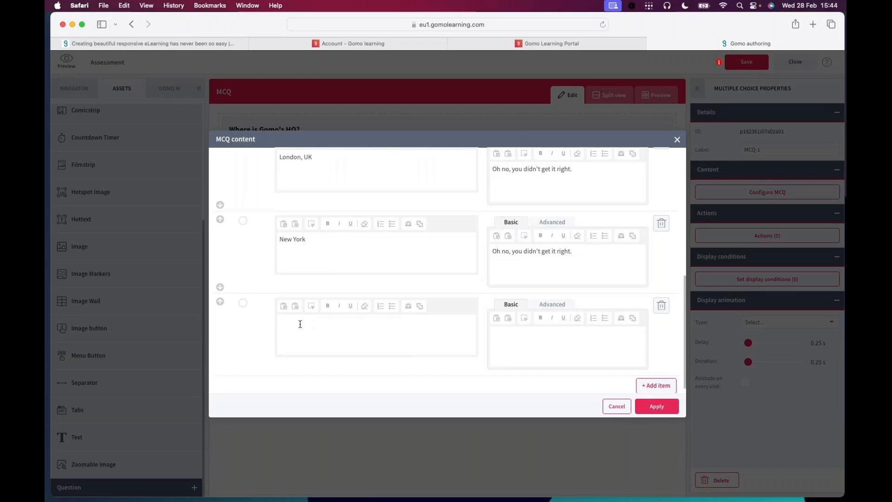
{"action": "left_click", "coordinate": [288, 320]}
{"action": "type", "text": "Atlanat"}
{"action": "key", "text": "BackSpace"}
{"action": "key", "text": "BackSpace"}
{"action": "type", "text": "ta"}
Replace the final feedback of the correct answer, Brighton, UK, with "Yes, it's Brighton".
{"action": "scroll", "coordinate": [331, 235], "scroll_direction": "up", "scroll_amount": 3}
{"action": "scroll", "coordinate": [369, 230], "scroll_direction": "up", "scroll_amount": 2}
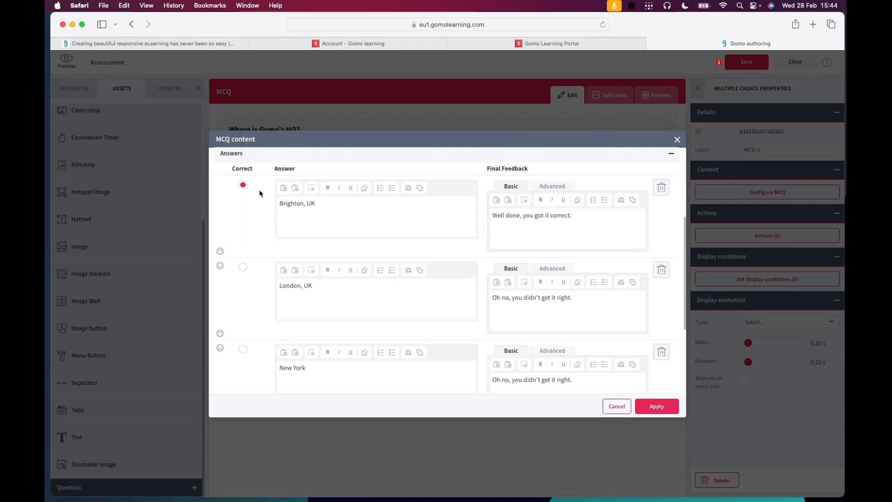
{"action": "left_click", "coordinate": [327, 203]}
{"action": "left_click", "coordinate": [585, 215]}
{"action": "key", "text": "super+a"}
{"action": "type", "text": "Yes, it;s Brighti"}
{"action": "key", "text": "BackSpace"}
{"action": "key", "text": "BackSpace"}
{"action": "type", "text": "ton"}
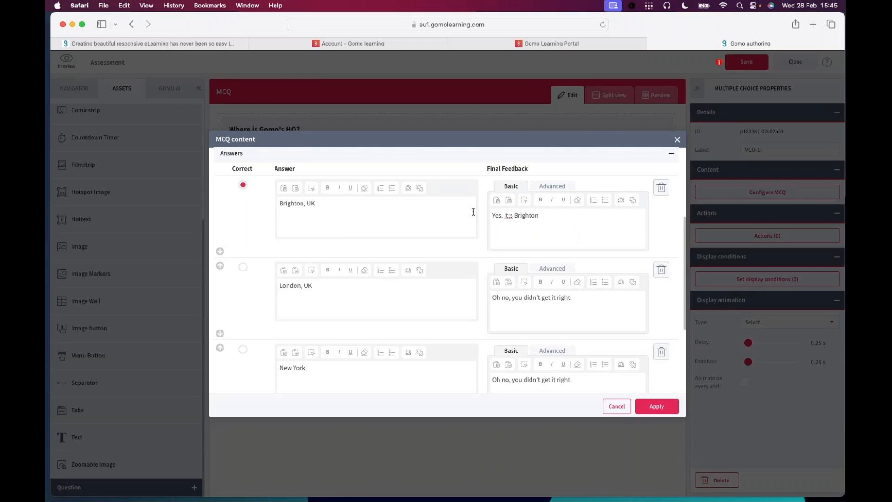
{"action": "left_click", "coordinate": [509, 215]}
{"action": "key", "text": "BackSpace"}
{"action": "type", "text": "'"}
Copy the Brighton answer's feedback, examine the advanced feedback options, and restore the copied text as basic feedback.
{"action": "left_click_drag", "start_coordinate": [559, 213], "coordinate": [470, 212]}
{"action": "key", "text": "super+c"}
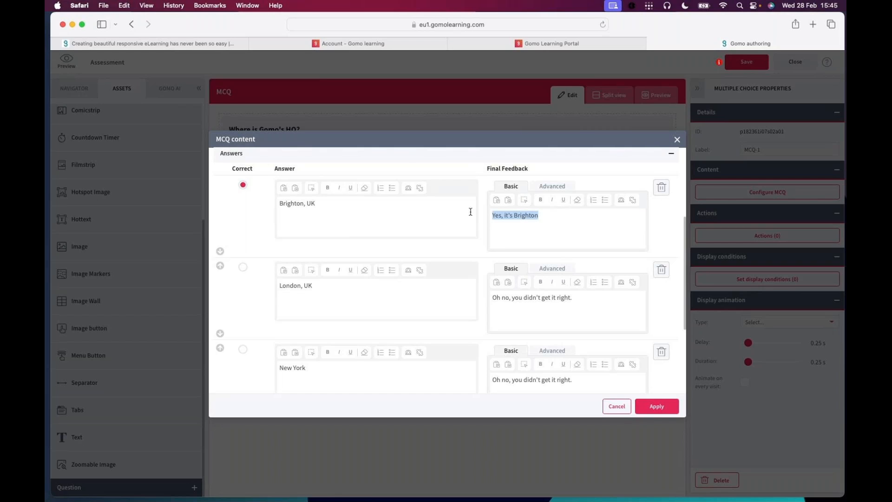
{"action": "left_click", "coordinate": [562, 187]}
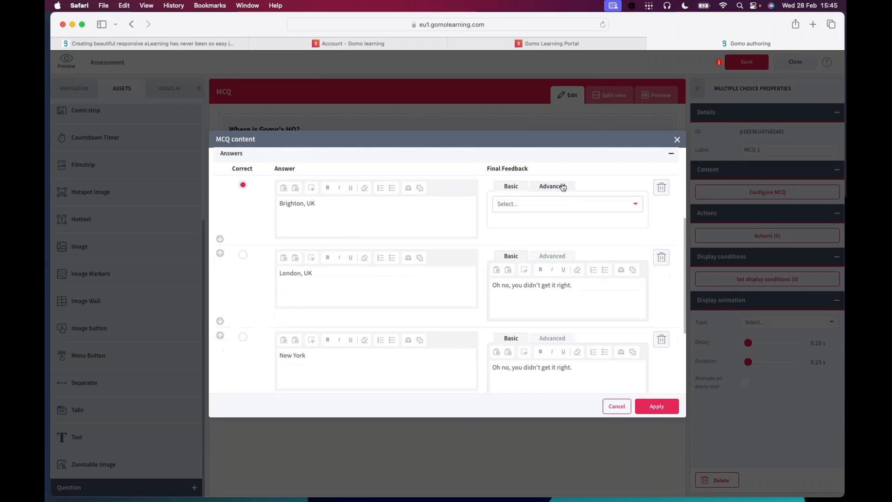
{"action": "left_click", "coordinate": [552, 204]}
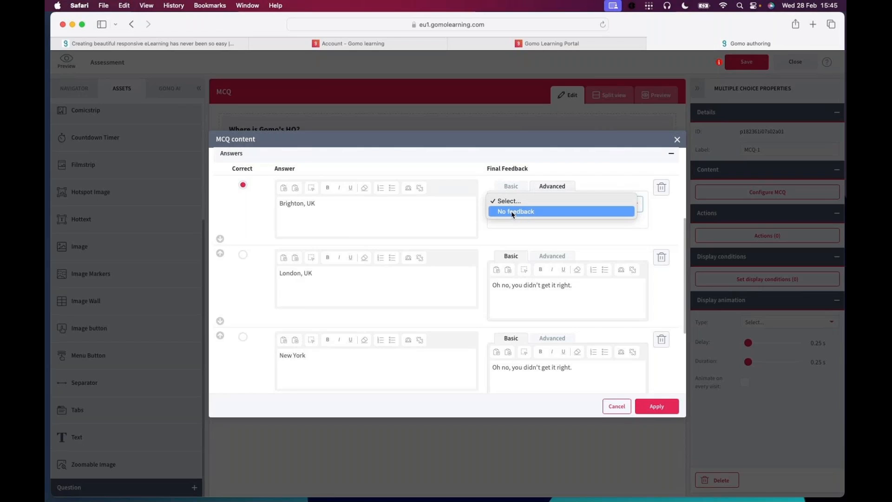
{"action": "left_click", "coordinate": [512, 185]}
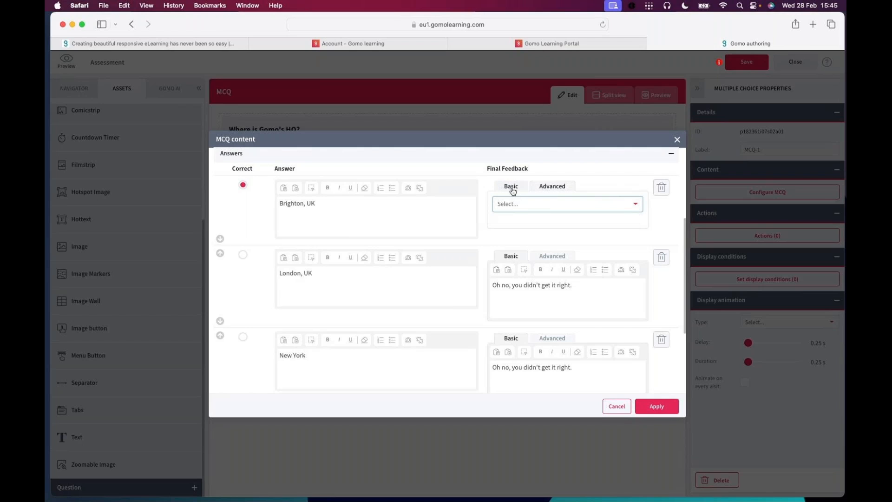
{"action": "left_click", "coordinate": [512, 186]}
{"action": "key", "text": "super+v"}
Give the Atlanta answer the final feedback "No it's not Atlanta, it;'s Brighton England" and apply the multiple choice content.
{"action": "scroll", "coordinate": [579, 246], "scroll_direction": "down", "scroll_amount": 3}
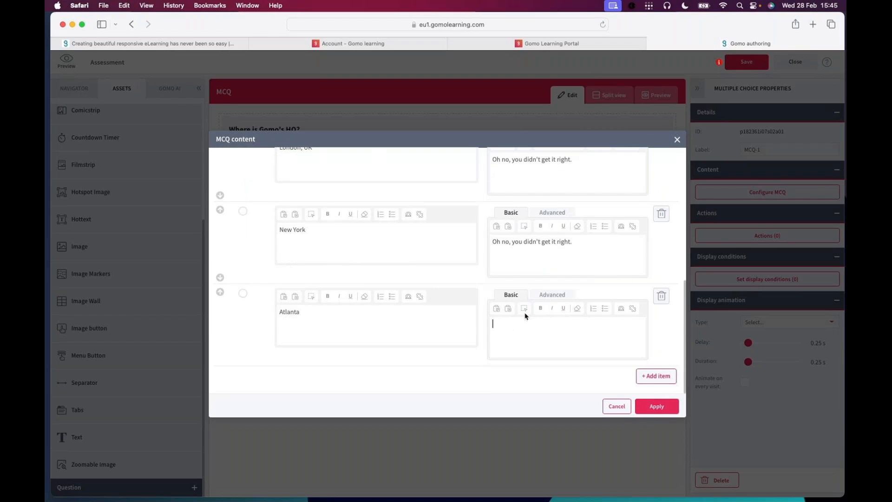
{"action": "type", "text": "No it's not Atlanta, it;'s Brifghton"}
{"action": "key", "text": "BackSpace"}
{"action": "key", "text": "BackSpace"}
{"action": "key", "text": "BackSpace"}
{"action": "key", "text": "BackSpace"}
{"action": "key", "text": "BackSpace"}
{"action": "key", "text": "BackSpace"}
{"action": "type", "text": "ghton England"}
{"action": "scroll", "coordinate": [557, 299], "scroll_direction": "up", "scroll_amount": 5}
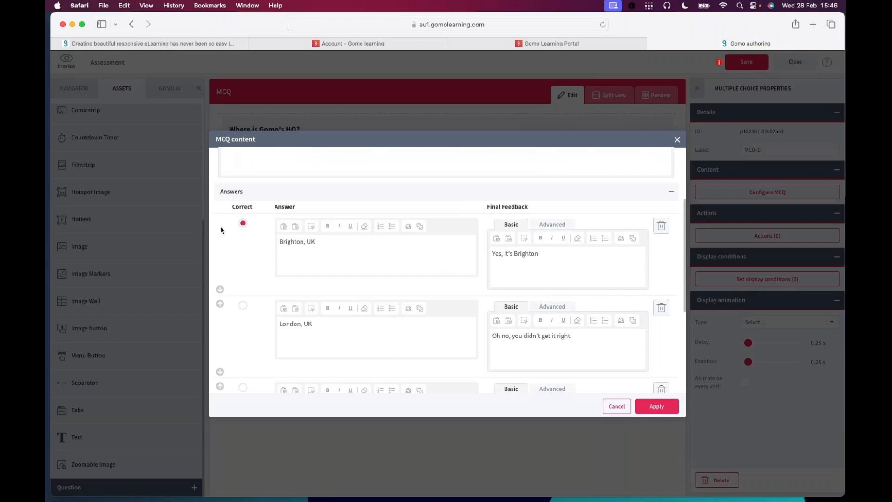
{"action": "scroll", "coordinate": [320, 280], "scroll_direction": "up", "scroll_amount": 3}
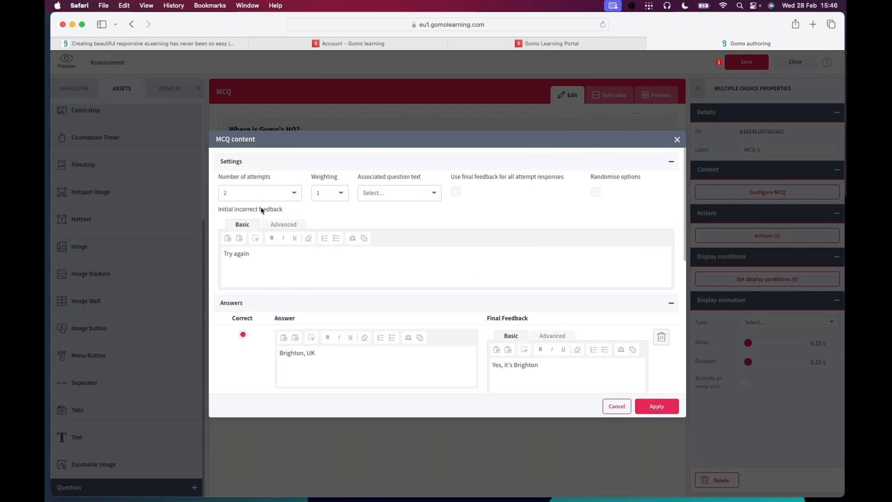
{"action": "scroll", "coordinate": [472, 302], "scroll_direction": "down", "scroll_amount": 10}
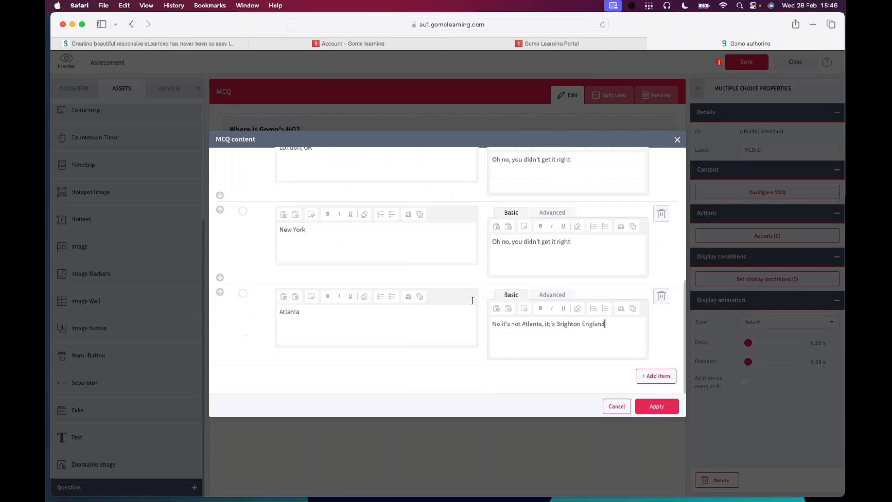
{"action": "left_click", "coordinate": [665, 409]}
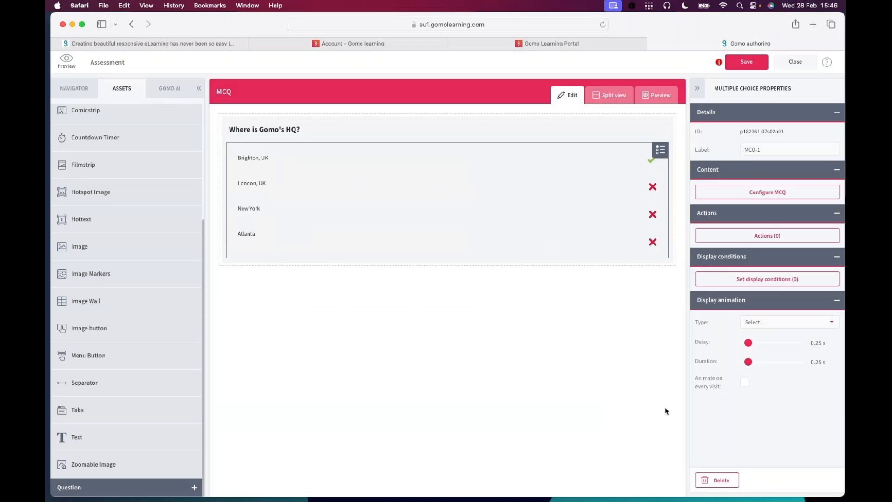
Preview the MCQ screen, submit London, UK as the first attempt and reset the question.
{"action": "left_click", "coordinate": [662, 95]}
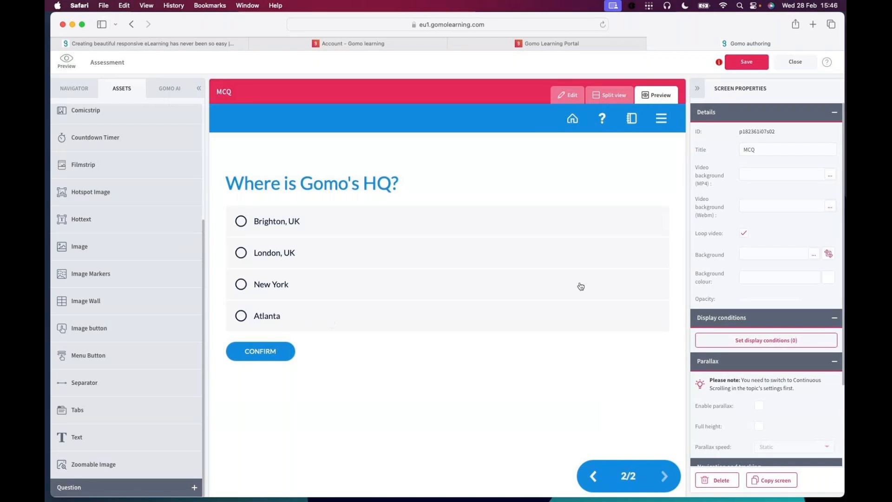
{"action": "left_click", "coordinate": [259, 256]}
{"action": "left_click", "coordinate": [268, 350]}
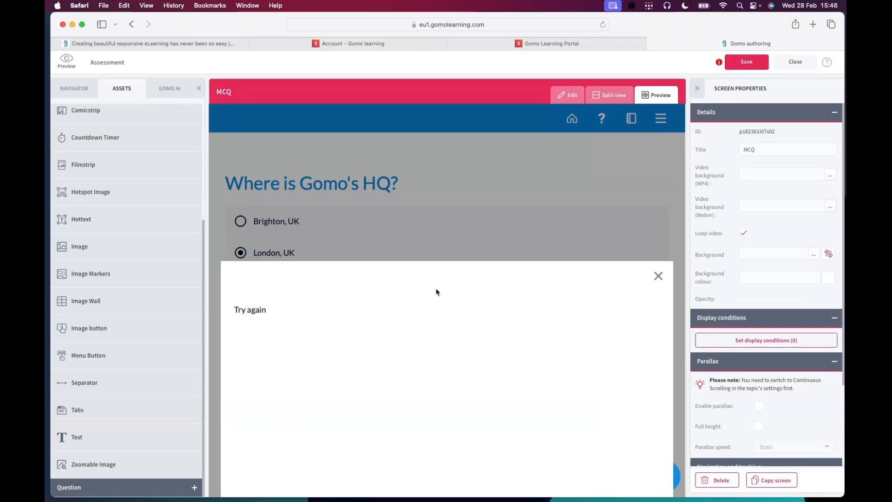
{"action": "left_click", "coordinate": [659, 276]}
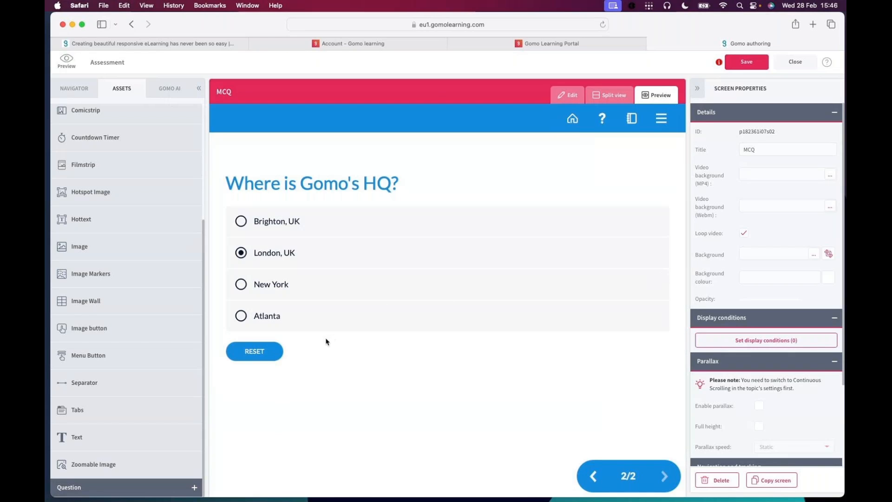
{"action": "left_click", "coordinate": [263, 356]}
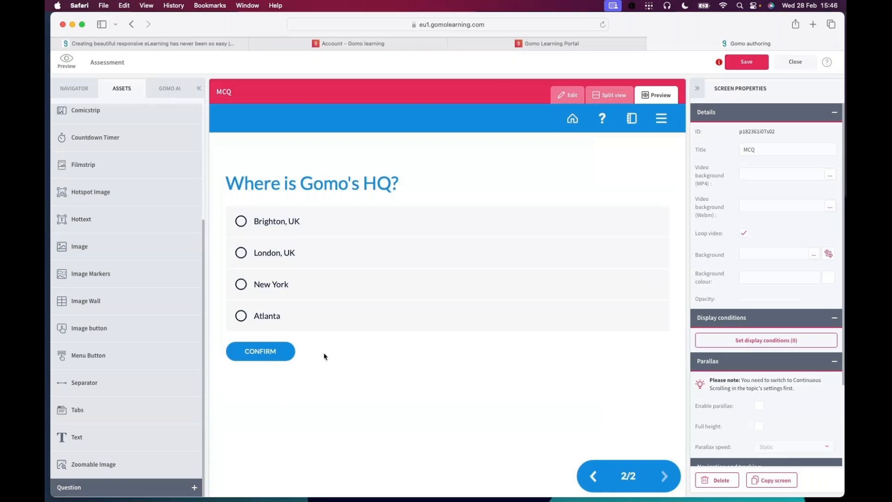
Submit Atlanta as the second attempt, close its feedback and return to editing the MCQ screen.
{"action": "left_click", "coordinate": [243, 318]}
{"action": "left_click", "coordinate": [279, 354]}
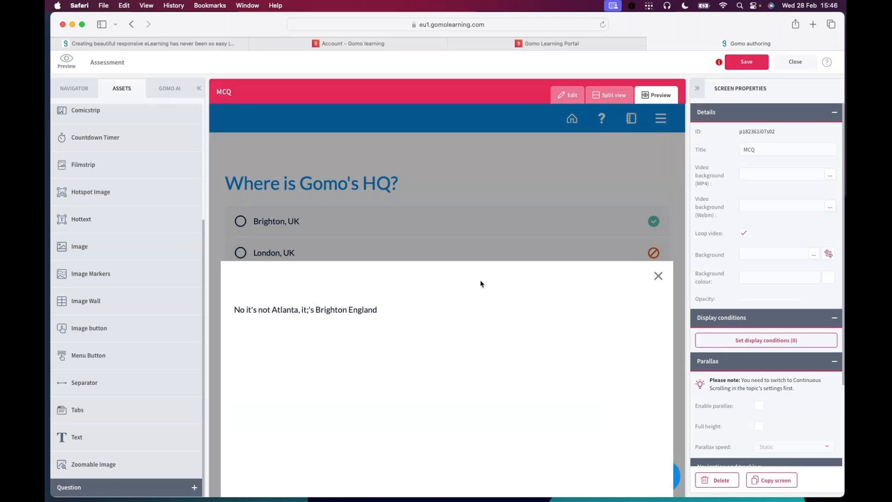
{"action": "left_click", "coordinate": [658, 276]}
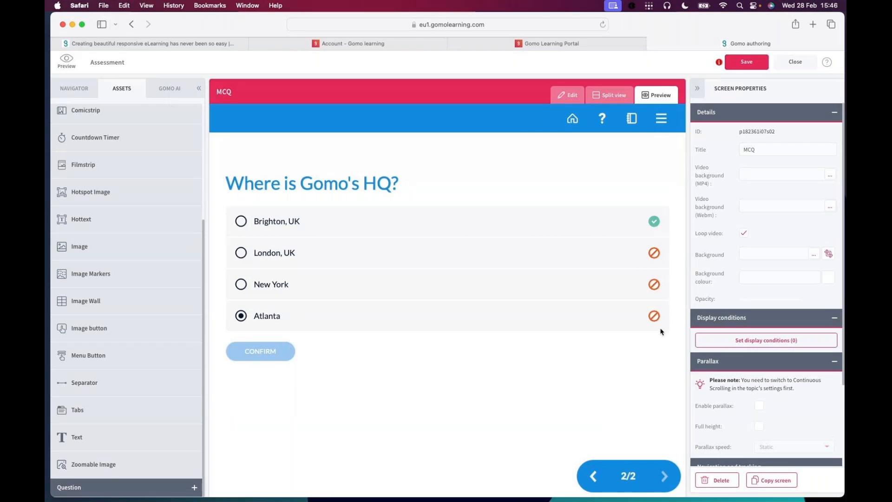
{"action": "left_click", "coordinate": [569, 96]}
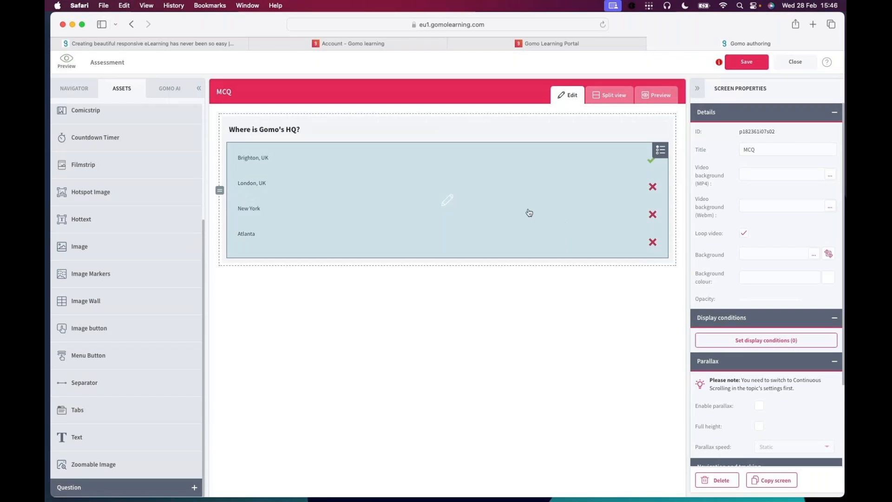
Add a new screen after the MCQ screen and title it "SFL".
{"action": "left_click", "coordinate": [72, 89]}
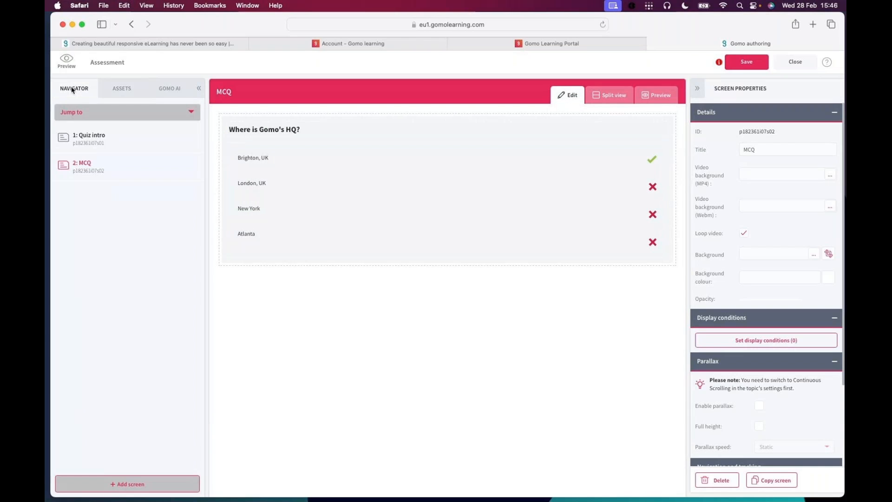
{"action": "left_click", "coordinate": [141, 486]}
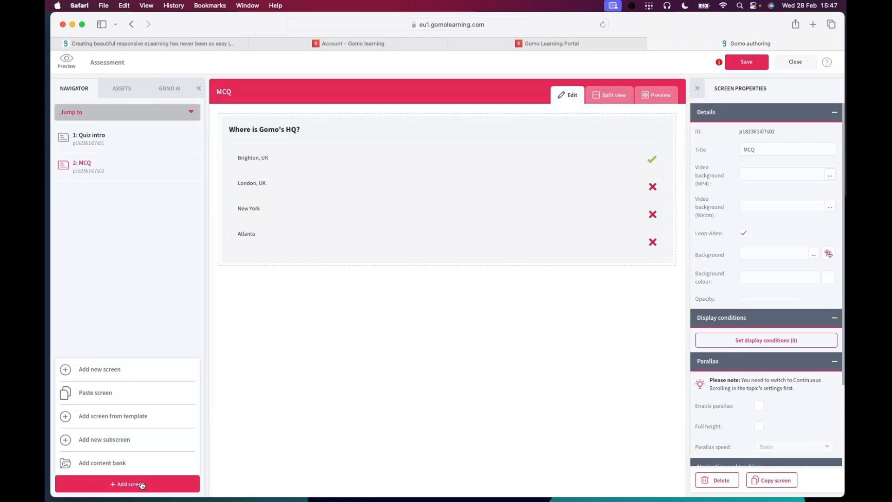
{"action": "left_click", "coordinate": [99, 368]}
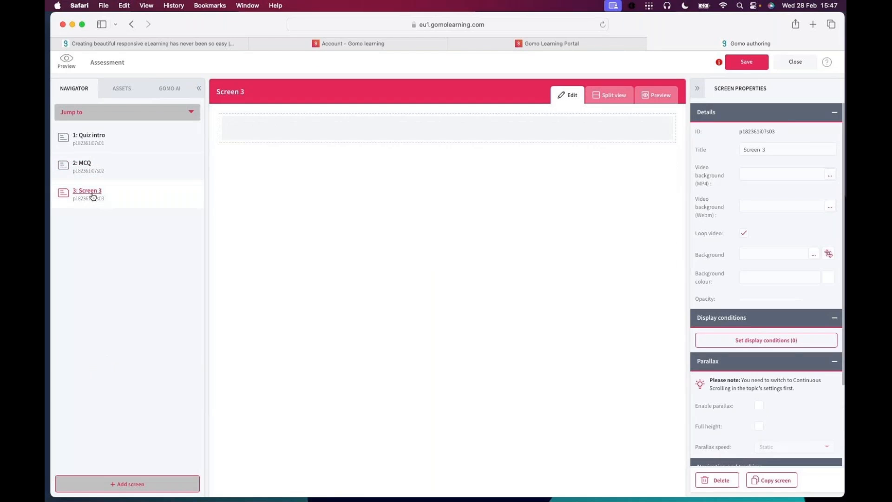
{"action": "triple_click", "coordinate": [784, 148]}
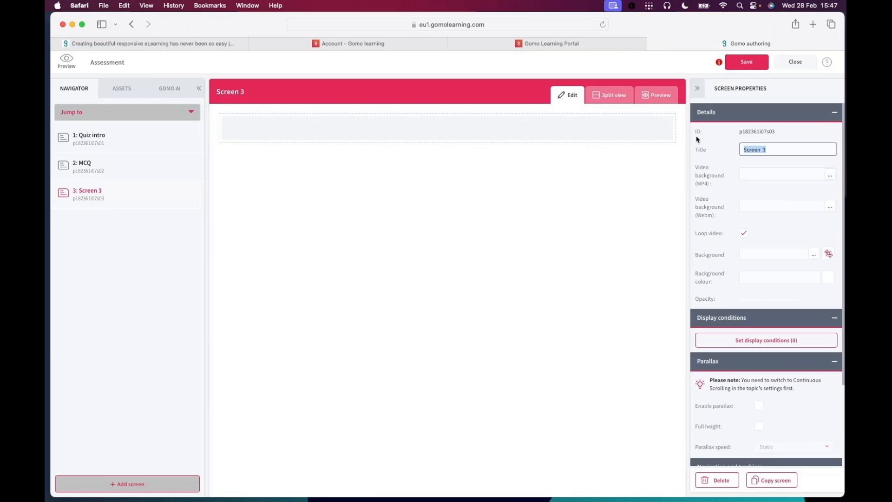
{"action": "type", "text": "SFL"}
{"action": "left_click", "coordinate": [214, 136]}
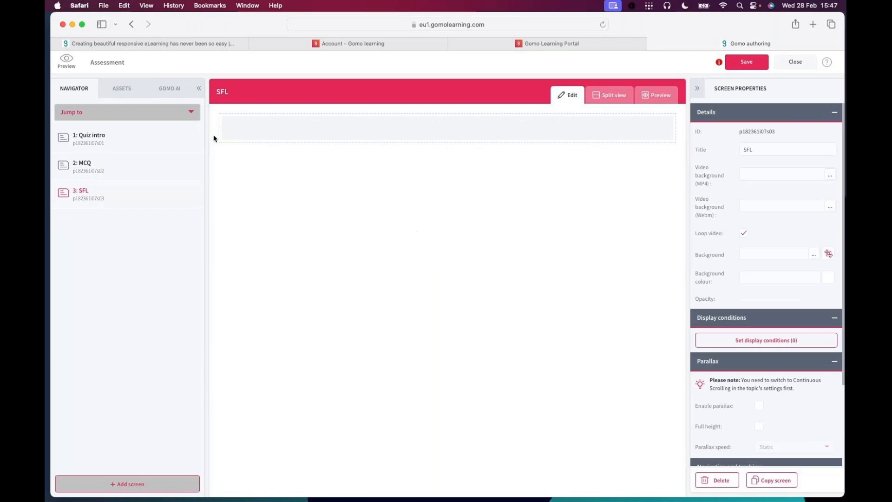
Add a Text asset to the SFL screen and replace its content with "Which of the following are true of Gomo? Select one or more.".
{"action": "left_click", "coordinate": [120, 91]}
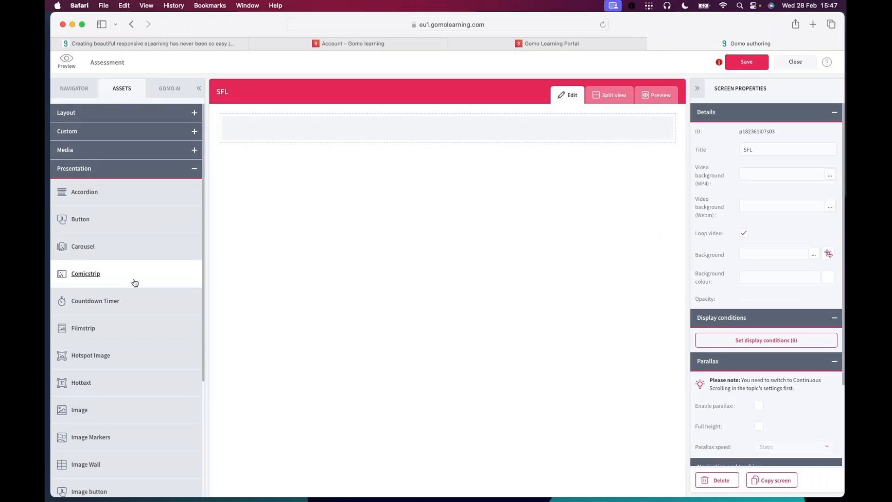
{"action": "scroll", "coordinate": [134, 325], "scroll_direction": "down", "scroll_amount": 4}
{"action": "left_click_drag", "start_coordinate": [77, 441], "coordinate": [383, 146]}
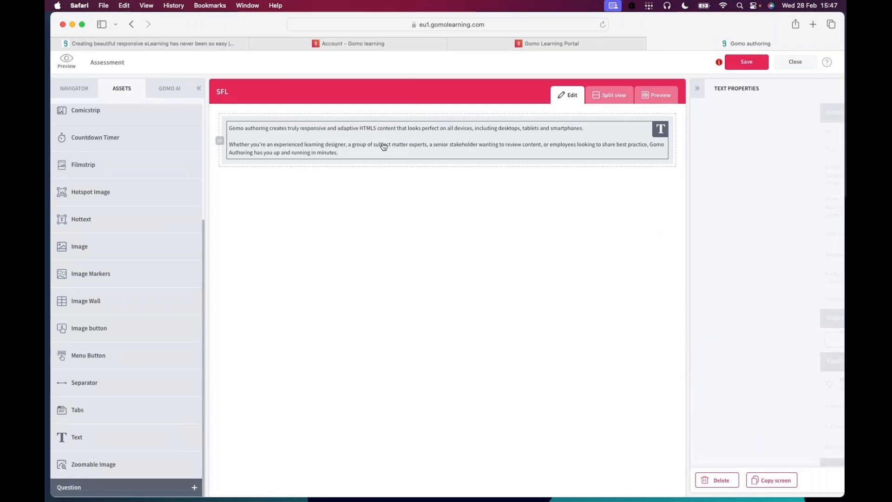
{"action": "double_click", "coordinate": [446, 145]}
{"action": "left_click_drag", "start_coordinate": [367, 282], "coordinate": [321, 211]}
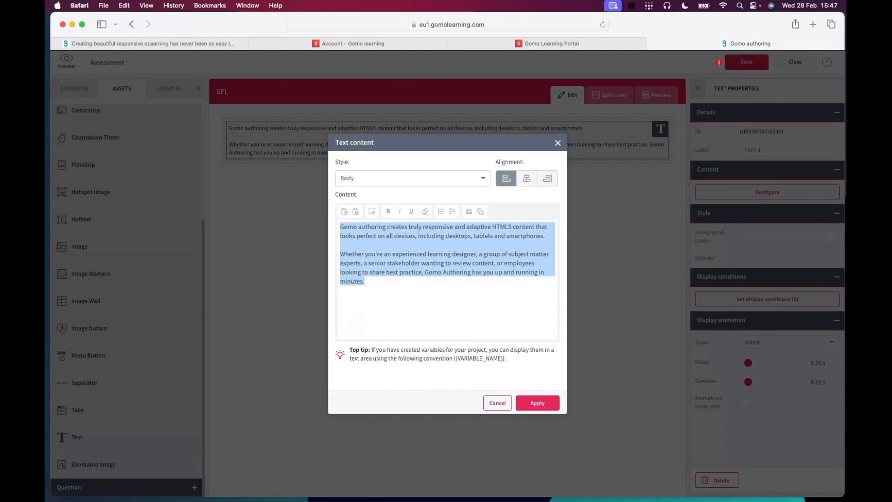
{"action": "type", "text": "Whic"}
{"action": "type", "text": "h ion"}
{"action": "key", "text": "BackSpace"}
{"action": "key", "text": "BackSpace"}
{"action": "key", "text": "BackSpace"}
{"action": "type", "text": "of the f"}
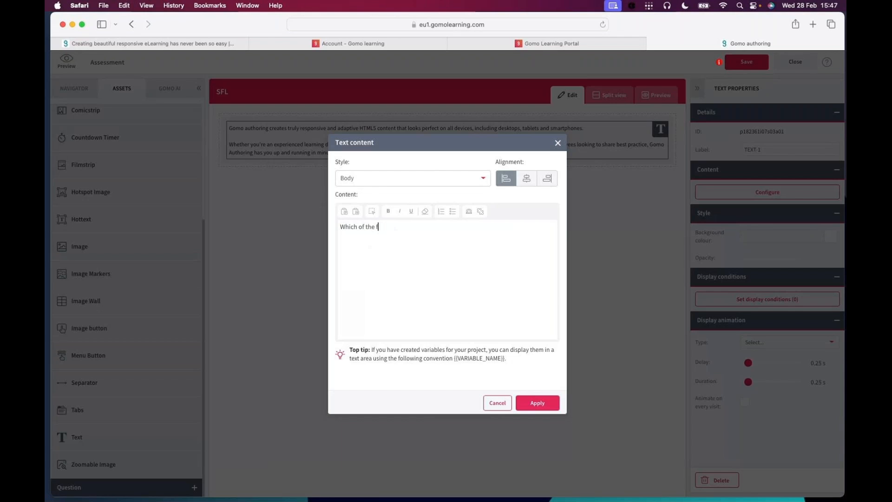
{"action": "type", "text": "ollowing are true of Gomo? Selec"}
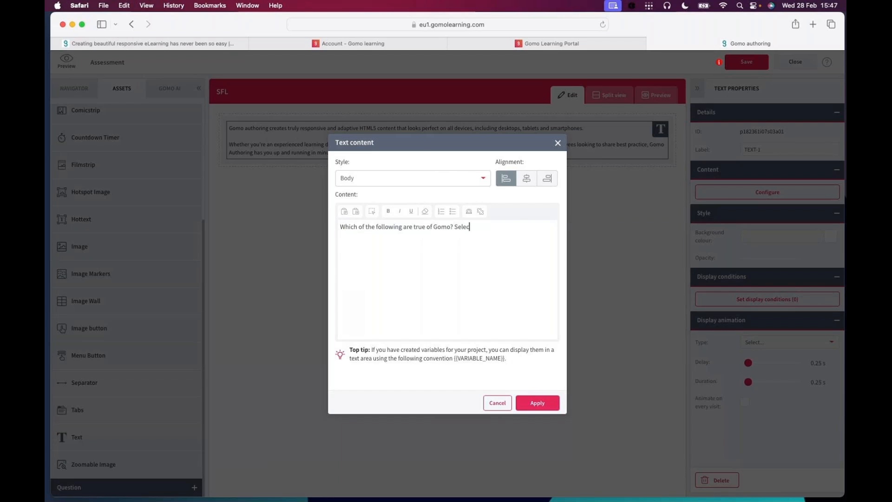
{"action": "type", "text": "t one or more."}
{"action": "left_click", "coordinate": [537, 403]}
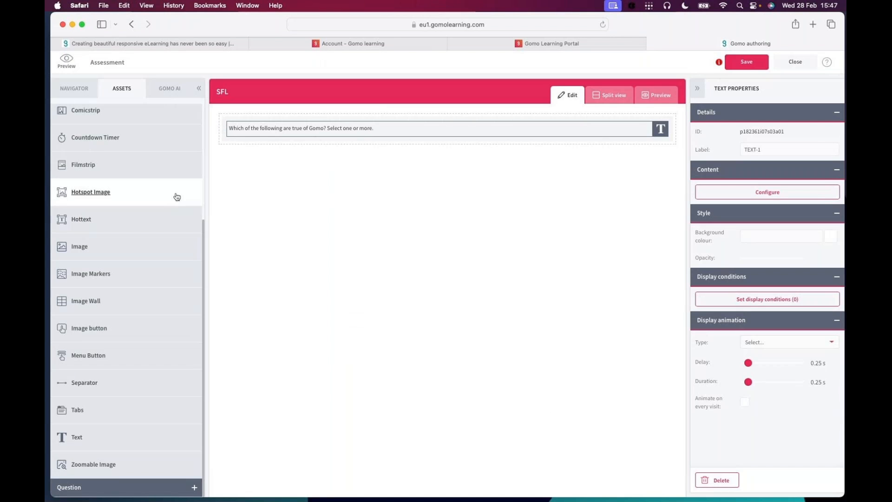
Add a Select from List question asset below the question text on the SFL screen.
{"action": "left_click", "coordinate": [104, 487]}
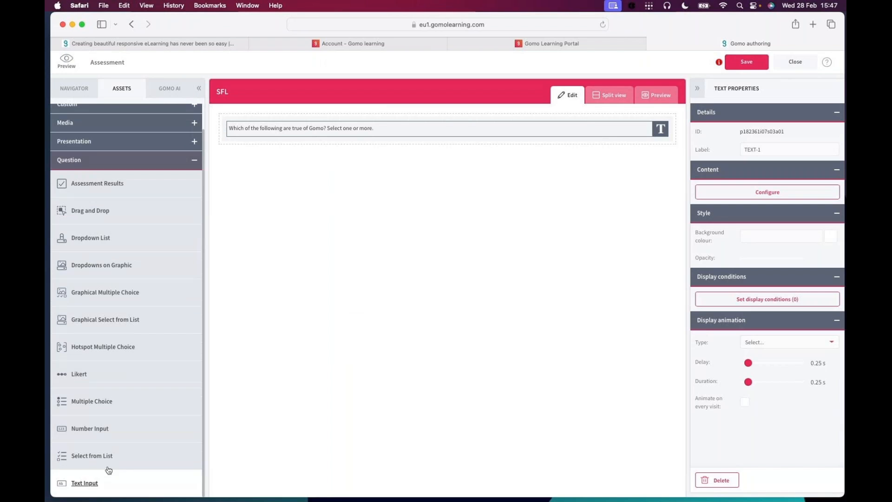
{"action": "mouse_move", "coordinate": [106, 459]}
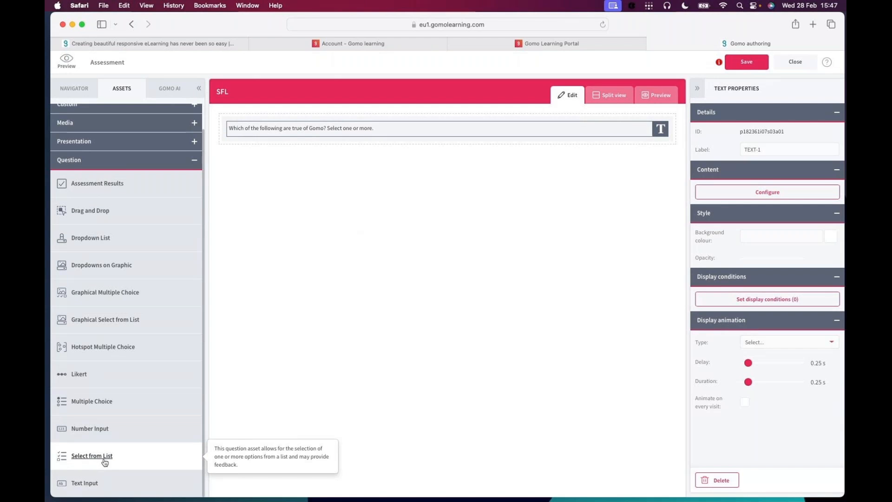
{"action": "left_click_drag", "start_coordinate": [106, 459], "coordinate": [399, 161]}
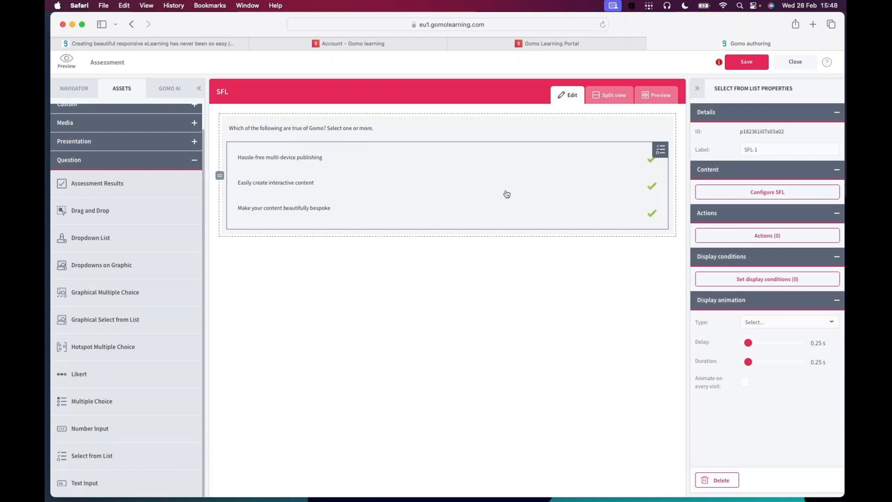
Open the Select from List question's configuration and review its number of attempts, weighting and default answers.
{"action": "double_click", "coordinate": [506, 194]}
{"action": "scroll", "coordinate": [488, 273], "scroll_direction": "down", "scroll_amount": 3}
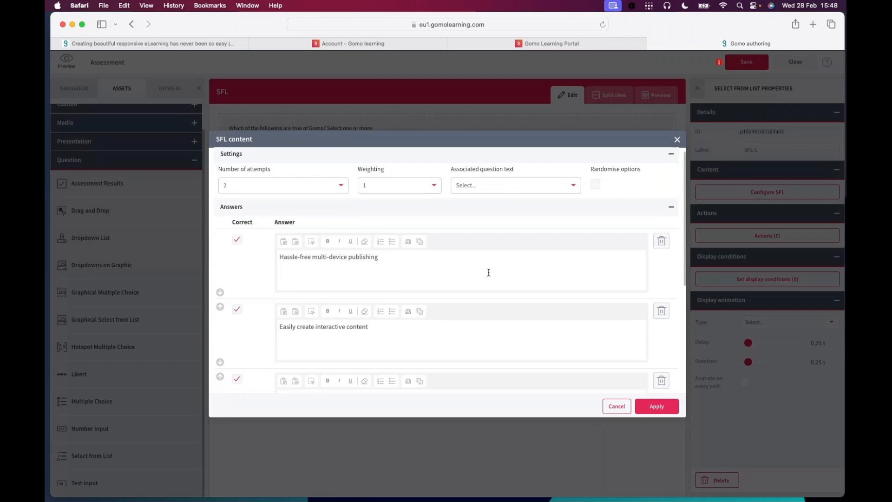
{"action": "scroll", "coordinate": [487, 274], "scroll_direction": "down", "scroll_amount": 2}
{"action": "scroll", "coordinate": [488, 274], "scroll_direction": "up", "scroll_amount": 10}
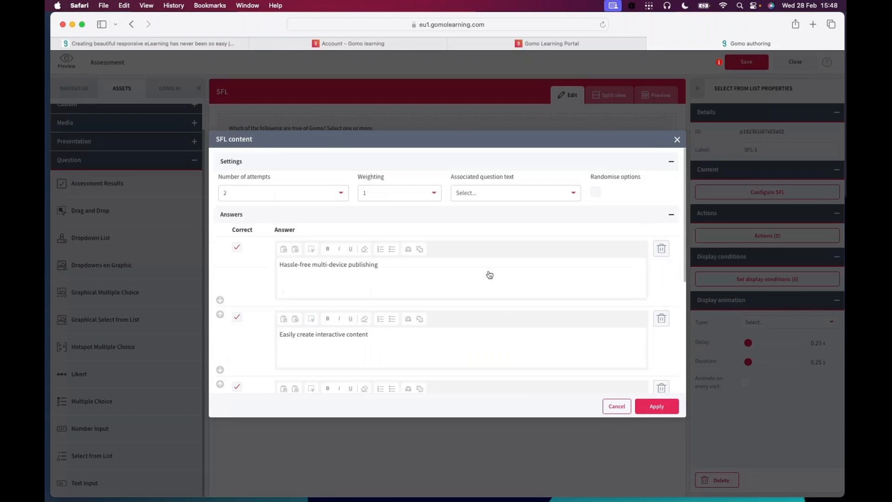
{"action": "left_click", "coordinate": [292, 191]}
{"action": "left_click", "coordinate": [343, 195]}
{"action": "scroll", "coordinate": [496, 275], "scroll_direction": "down", "scroll_amount": 1}
{"action": "scroll", "coordinate": [486, 281], "scroll_direction": "down", "scroll_amount": 2}
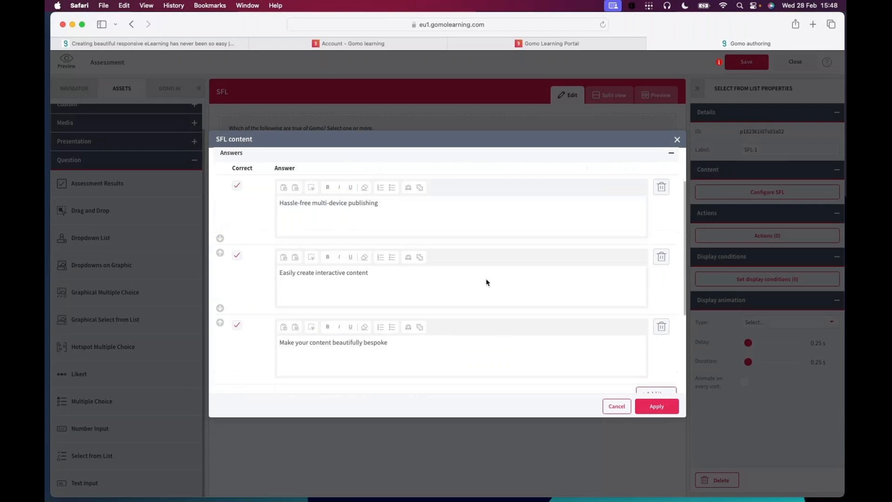
Add "Desktop software" as an incorrect answer and move it above "Make your content beautifully bespoke".
{"action": "scroll", "coordinate": [489, 279], "scroll_direction": "down", "scroll_amount": 3}
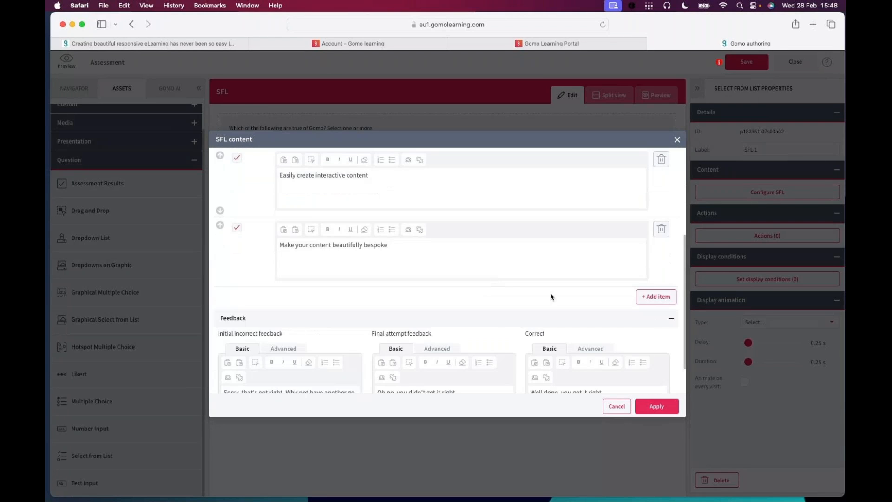
{"action": "left_click", "coordinate": [656, 298]}
{"action": "left_click", "coordinate": [315, 333]}
{"action": "type", "text": "Desktop "}
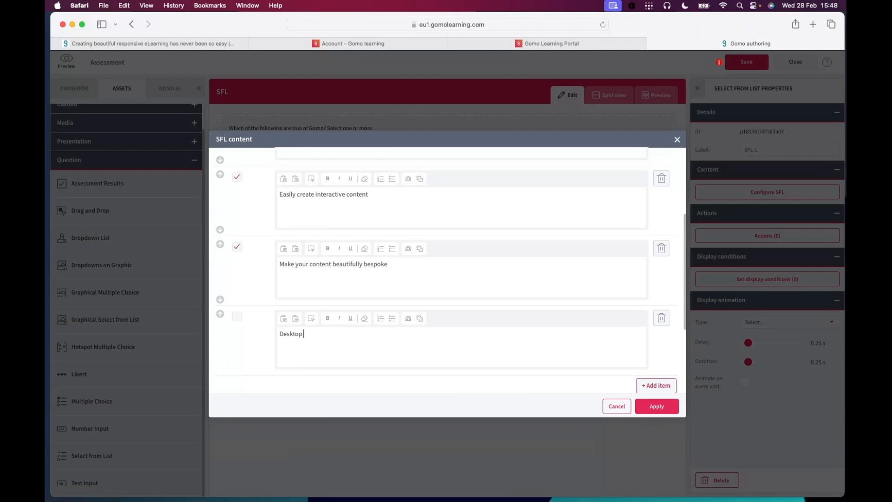
{"action": "type", "text": "software"}
{"action": "left_click", "coordinate": [221, 314]}
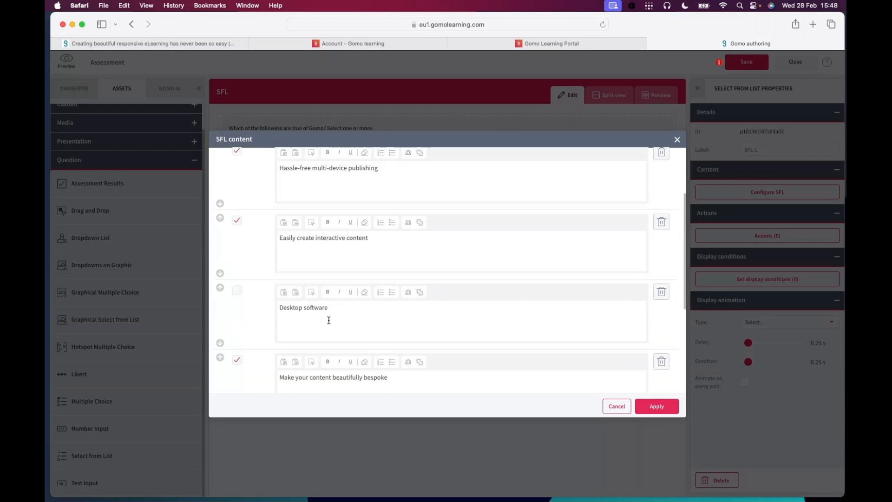
Replace the SFL question's initial incorrect feedback with "Try again" and apply the configuration.
{"action": "scroll", "coordinate": [379, 284], "scroll_direction": "up", "scroll_amount": 3}
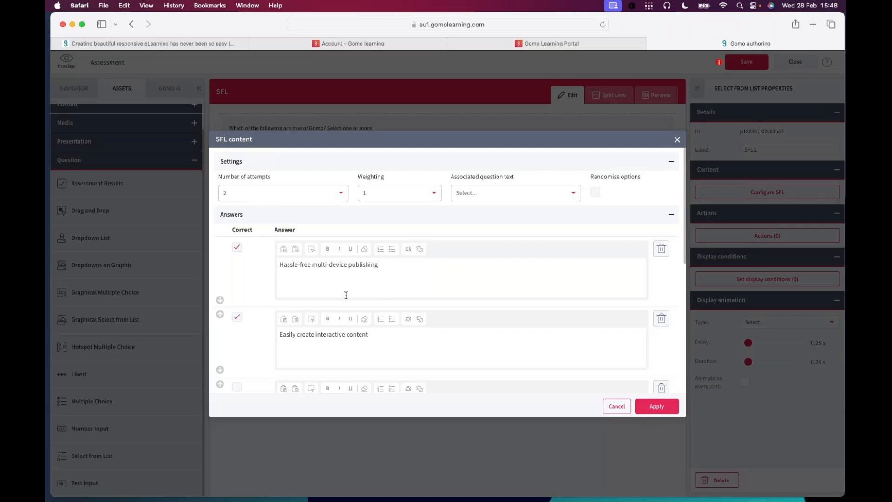
{"action": "scroll", "coordinate": [349, 300], "scroll_direction": "down", "scroll_amount": 3}
{"action": "scroll", "coordinate": [376, 317], "scroll_direction": "down", "scroll_amount": 4}
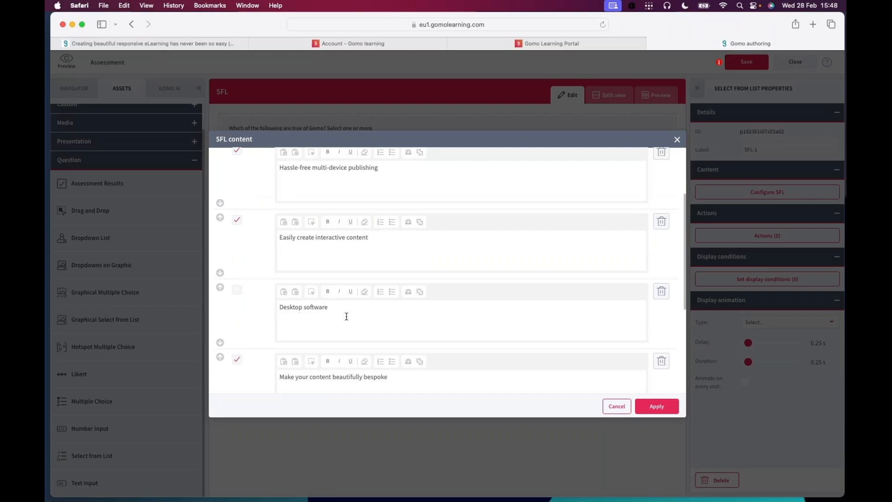
{"action": "scroll", "coordinate": [343, 320], "scroll_direction": "down", "scroll_amount": 1}
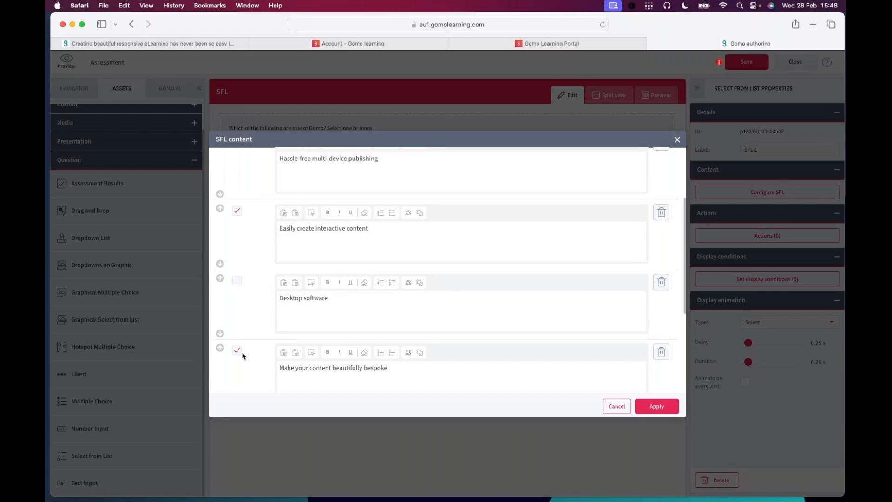
{"action": "scroll", "coordinate": [404, 307], "scroll_direction": "up", "scroll_amount": 5}
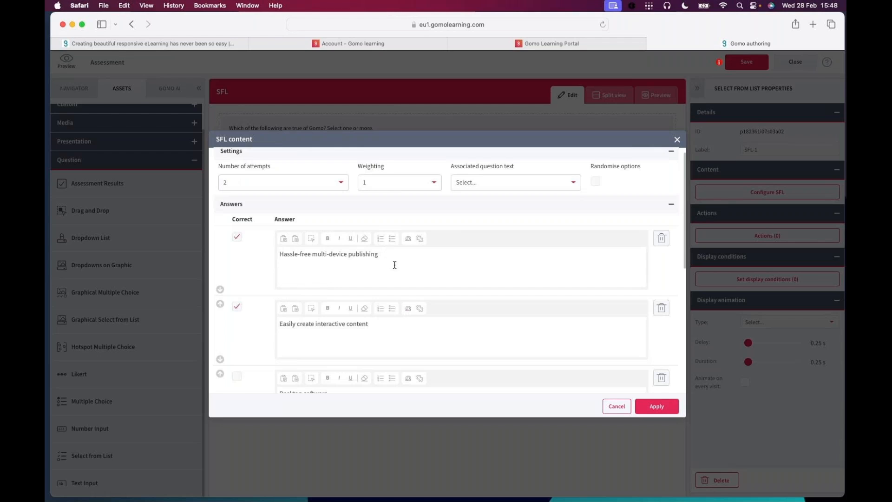
{"action": "scroll", "coordinate": [381, 316], "scroll_direction": "down", "scroll_amount": 4}
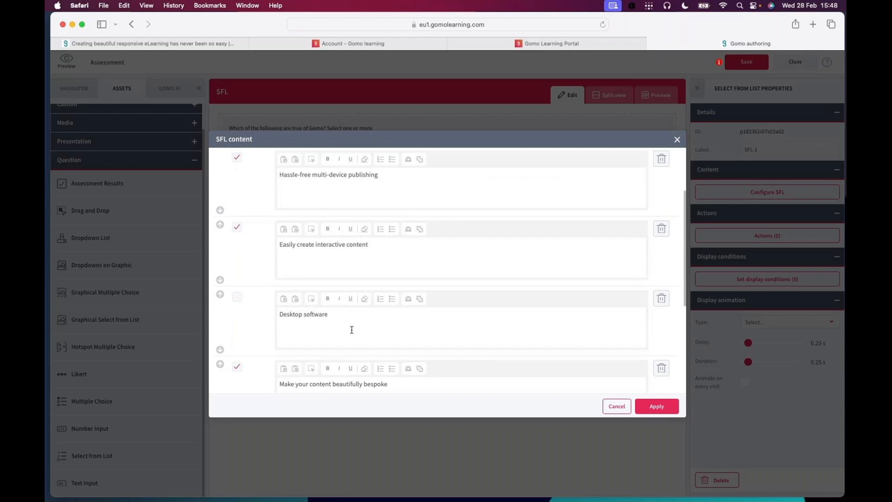
{"action": "scroll", "coordinate": [378, 321], "scroll_direction": "down", "scroll_amount": 8}
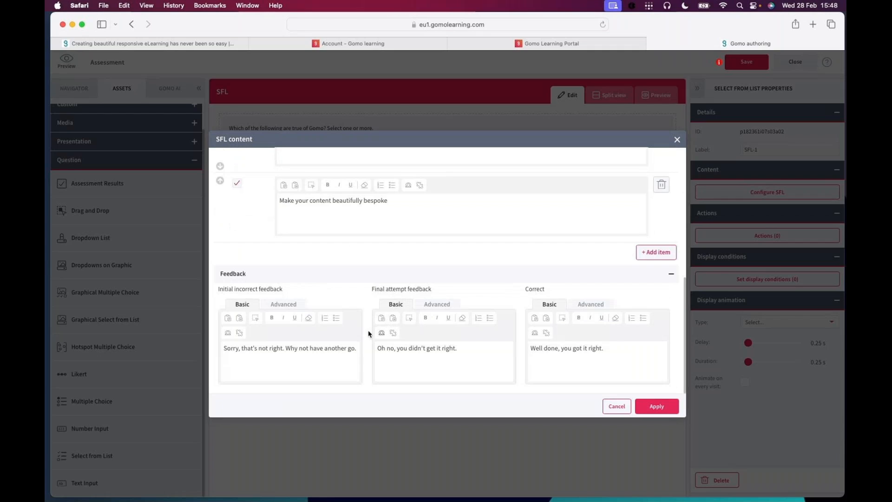
{"action": "left_click_drag", "start_coordinate": [225, 348], "coordinate": [381, 349]}
{"action": "type", "text": "Try again"}
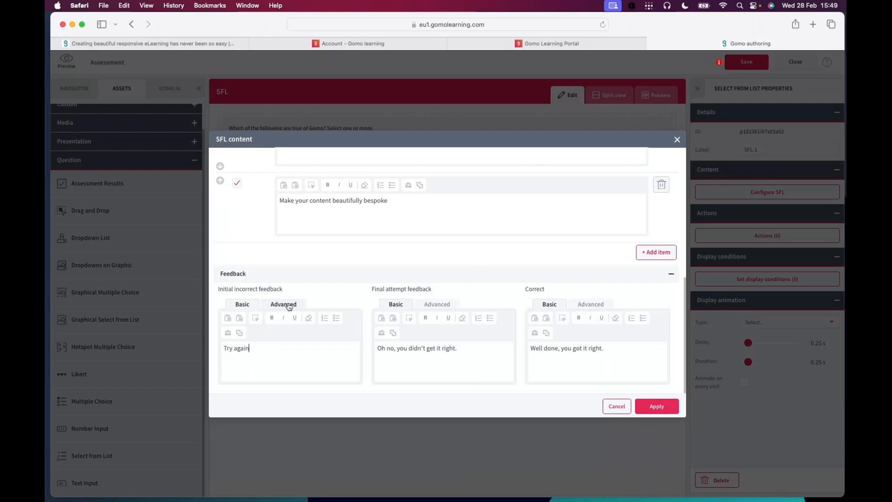
{"action": "left_click", "coordinate": [476, 350]}
{"action": "left_click", "coordinate": [655, 407]}
Preview the SFL screen, submit all four answers as the first attempt and close the feedback.
{"action": "left_click", "coordinate": [661, 95]}
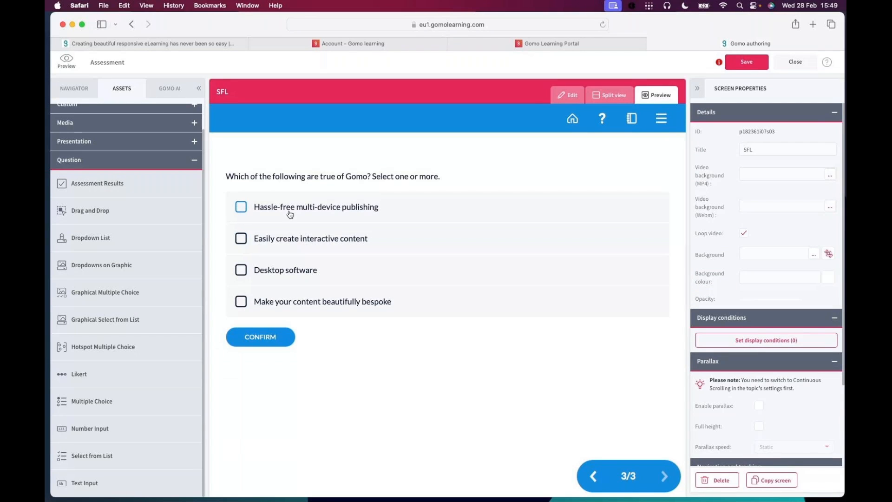
{"action": "left_click", "coordinate": [241, 207]}
{"action": "left_click", "coordinate": [241, 241]}
{"action": "left_click", "coordinate": [241, 270]}
{"action": "left_click", "coordinate": [241, 302]}
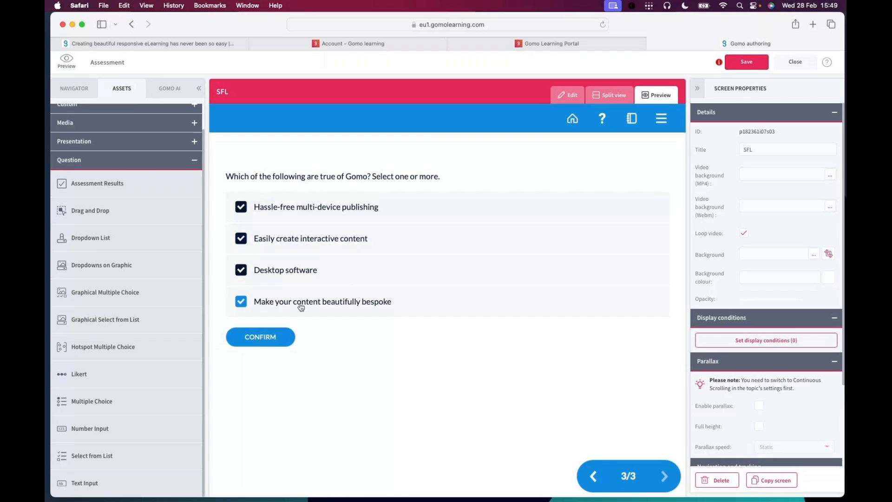
{"action": "left_click", "coordinate": [271, 338]}
{"action": "left_click", "coordinate": [658, 276]}
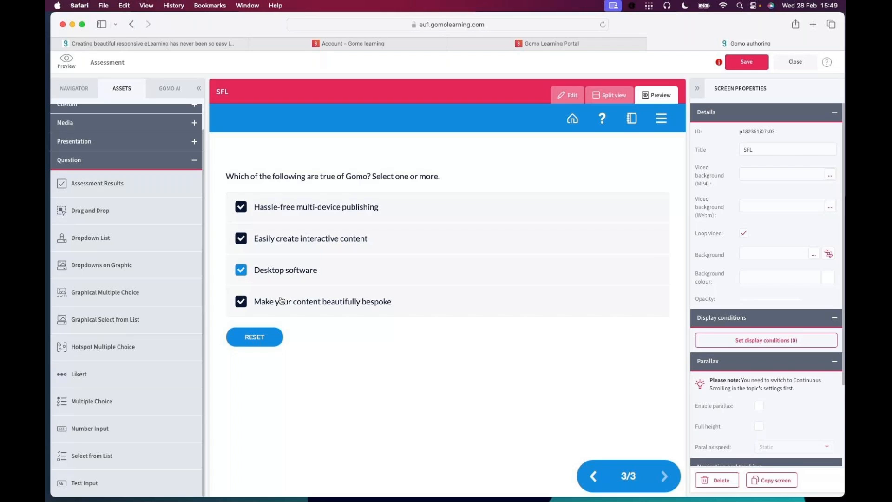
Reset the question, submit every answer except Desktop software, close the feedback and return to editing the SFL screen.
{"action": "left_click", "coordinate": [272, 337]}
{"action": "left_click", "coordinate": [241, 206]}
{"action": "left_click", "coordinate": [245, 240]}
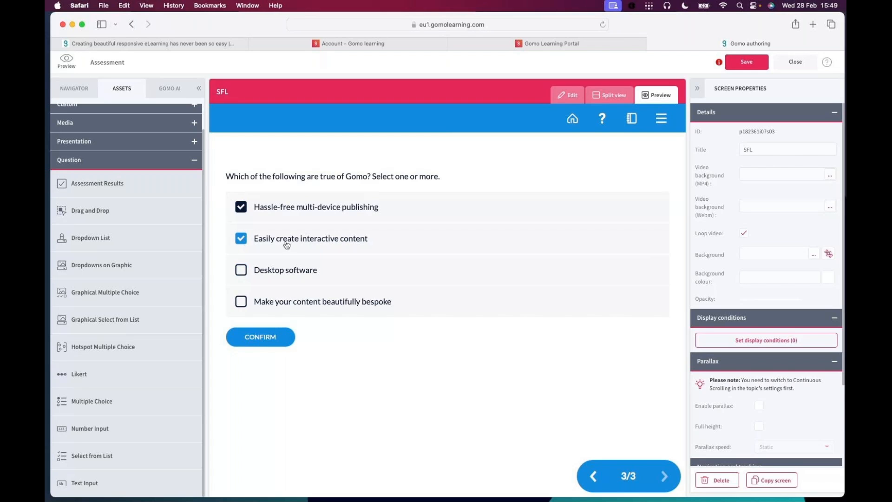
{"action": "left_click", "coordinate": [240, 301]}
{"action": "left_click", "coordinate": [274, 342]}
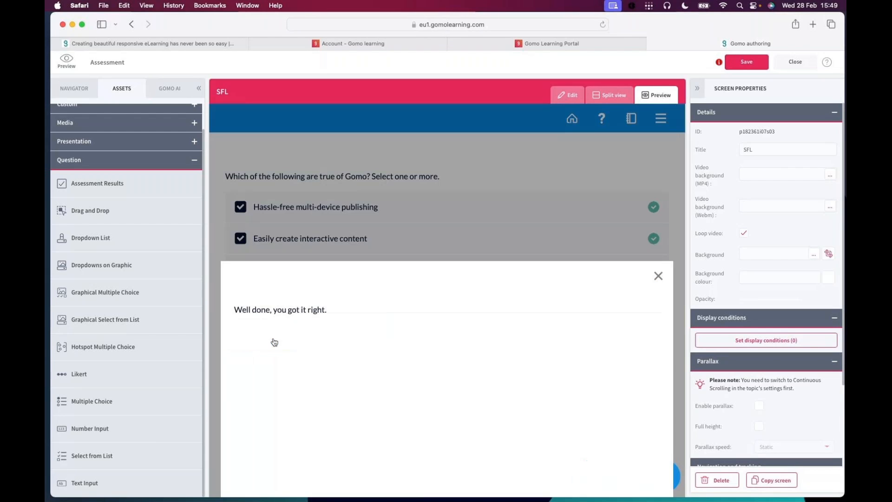
{"action": "left_click", "coordinate": [658, 276]}
{"action": "left_click", "coordinate": [568, 95]}
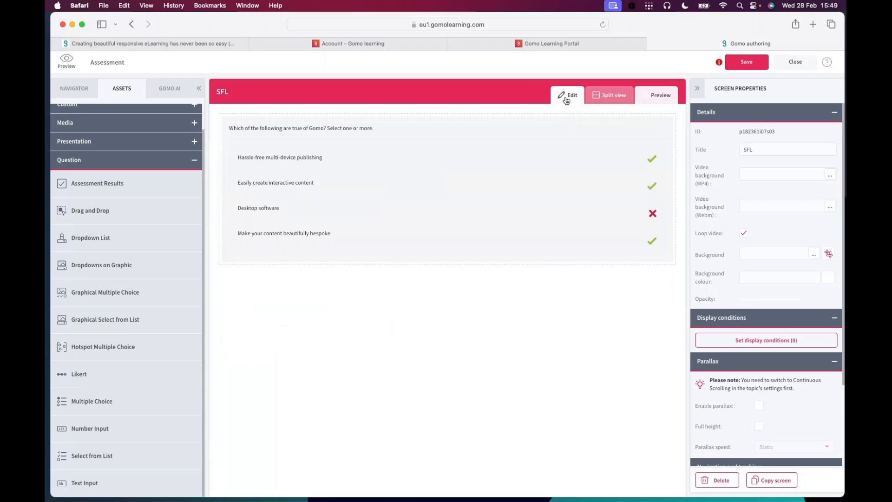
Add a new screen after the SFL screen and title it "Results".
{"action": "left_click", "coordinate": [73, 88]}
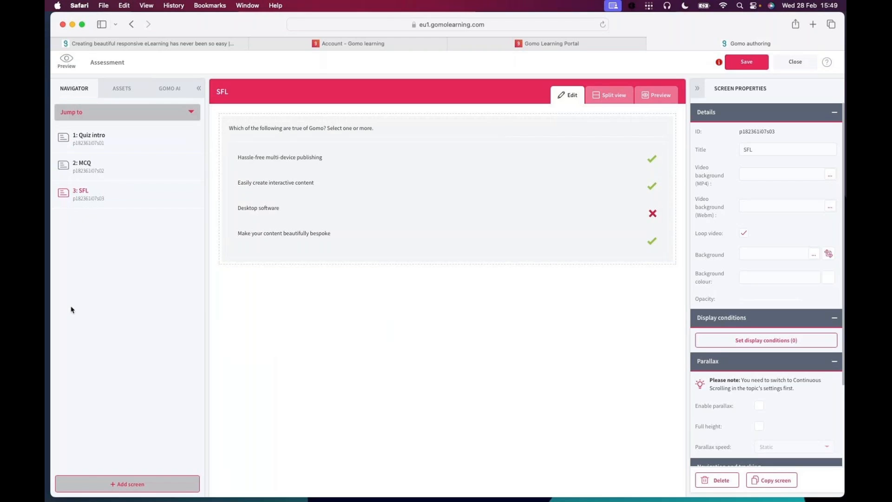
{"action": "left_click", "coordinate": [125, 484]}
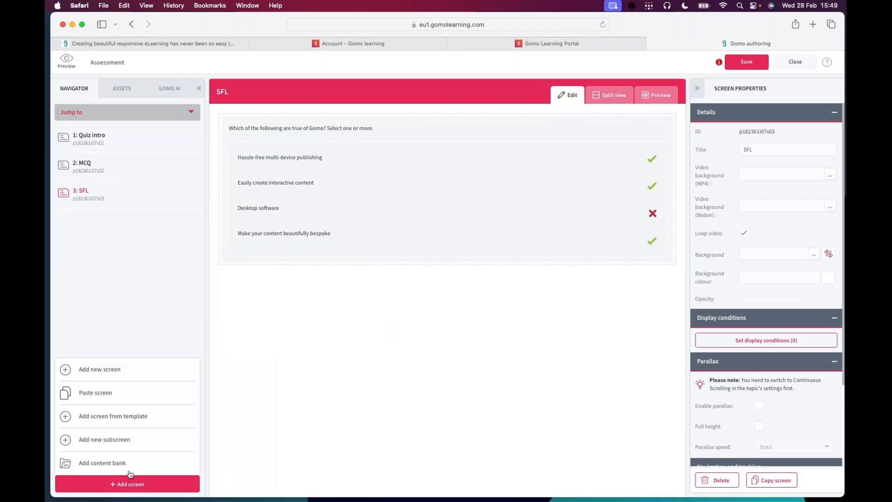
{"action": "left_click", "coordinate": [100, 371]}
{"action": "triple_click", "coordinate": [779, 148]}
{"action": "type", "text": "result"}
{"action": "key", "text": "BackSpace"}
{"action": "key", "text": "BackSpace"}
{"action": "key", "text": "BackSpace"}
{"action": "key", "text": "BackSpace"}
{"action": "key", "text": "BackSpace"}
{"action": "key", "text": "BackSpace"}
{"action": "type", "text": "Resul"}
{"action": "left_click", "coordinate": [581, 173]}
Add an Assessment Results asset to the empty Results screen.
{"action": "left_click", "coordinate": [127, 91]}
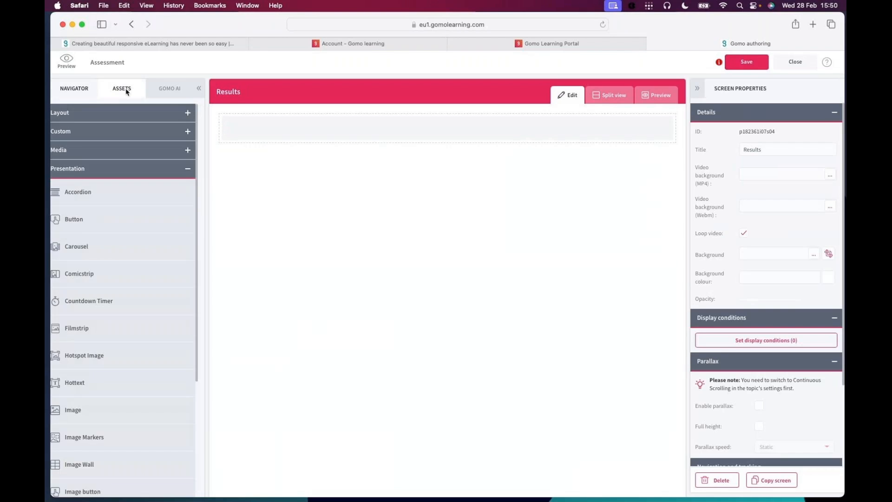
{"action": "left_click", "coordinate": [114, 169]}
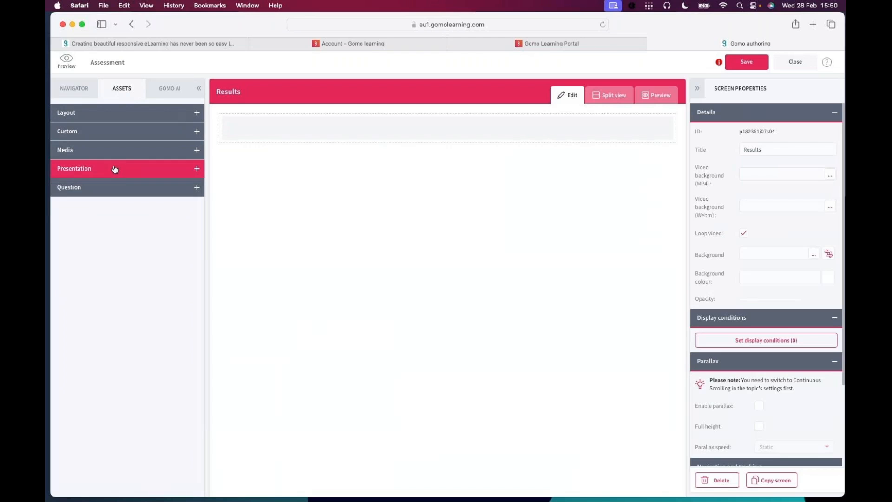
{"action": "left_click", "coordinate": [75, 189]}
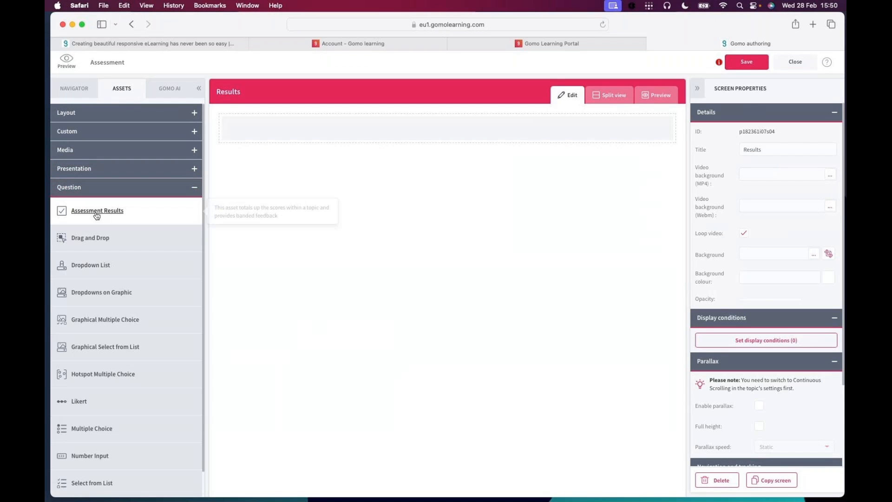
{"action": "left_click_drag", "start_coordinate": [96, 214], "coordinate": [432, 135]}
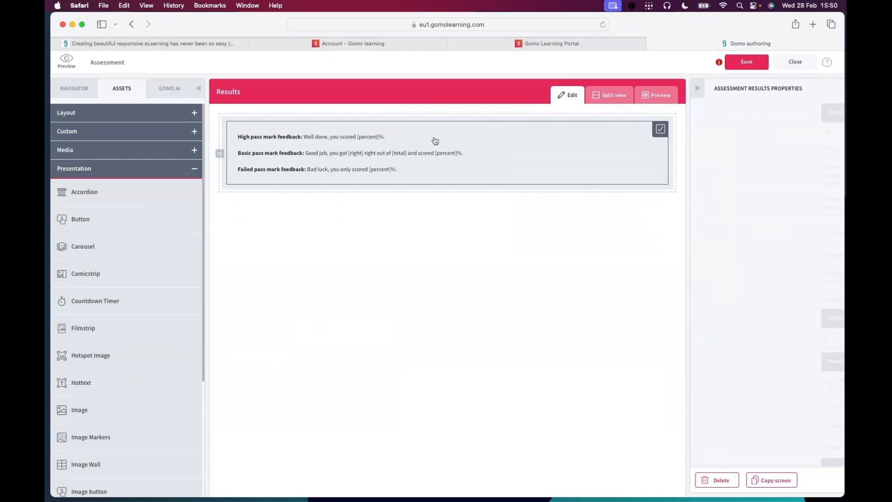
Open the Assessment Results configuration and set the basic pass mark to 50.
{"action": "double_click", "coordinate": [467, 161]}
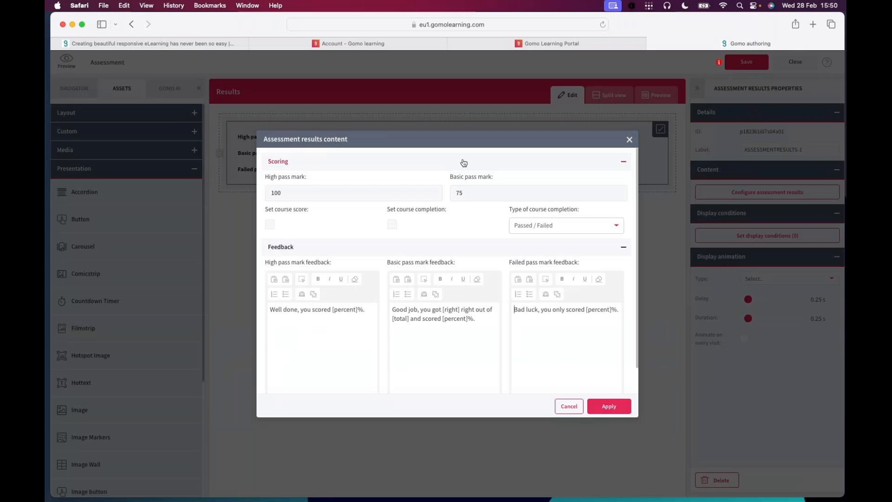
{"action": "double_click", "coordinate": [476, 193]}
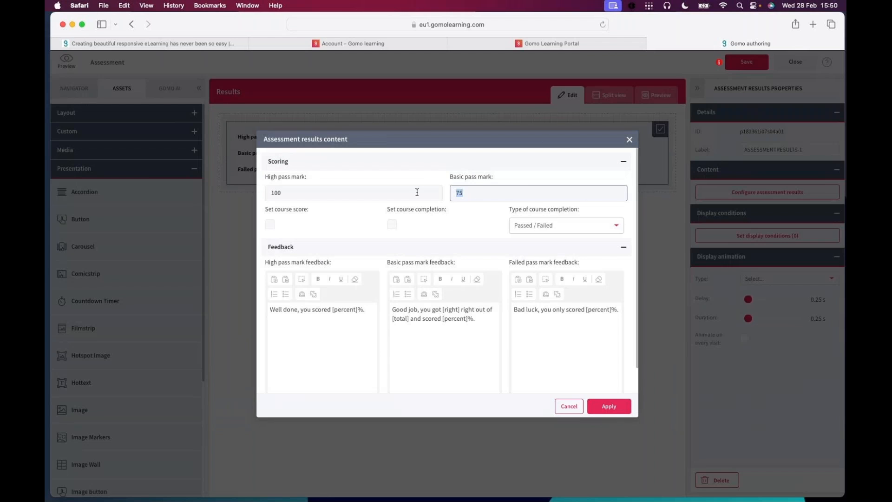
{"action": "type", "text": "50"}
Change the failed pass mark feedback to "Bad luck, you didn't pass since you only scored [percent]%.".
{"action": "left_click", "coordinate": [513, 309]}
{"action": "left_click_drag", "start_coordinate": [513, 310], "coordinate": [541, 311]}
{"action": "left_click", "coordinate": [540, 310]}
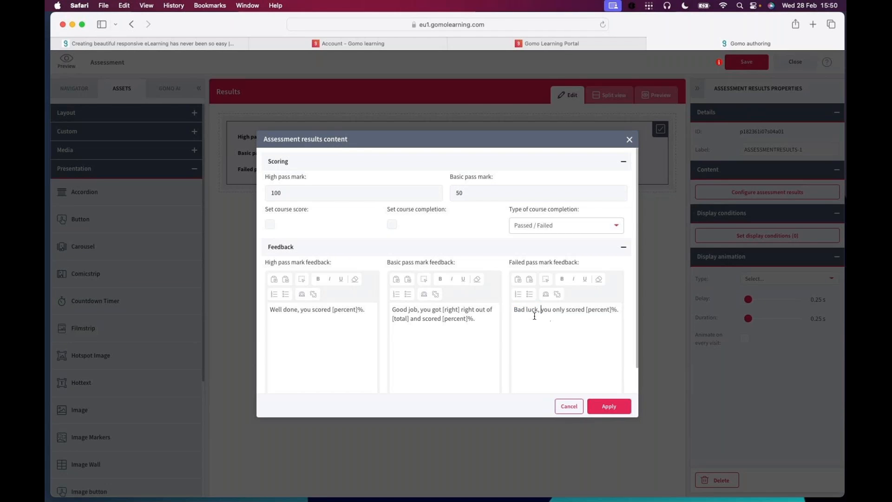
{"action": "type", "text": "y"}
{"action": "key", "text": "BackSpace"}
{"action": "type", "text": "you didn't pass since"}
{"action": "left_click", "coordinate": [483, 319]}
Replace the high pass mark feedback with "you got them all right" and apply the Assessment Results configuration.
{"action": "left_click", "coordinate": [282, 192]}
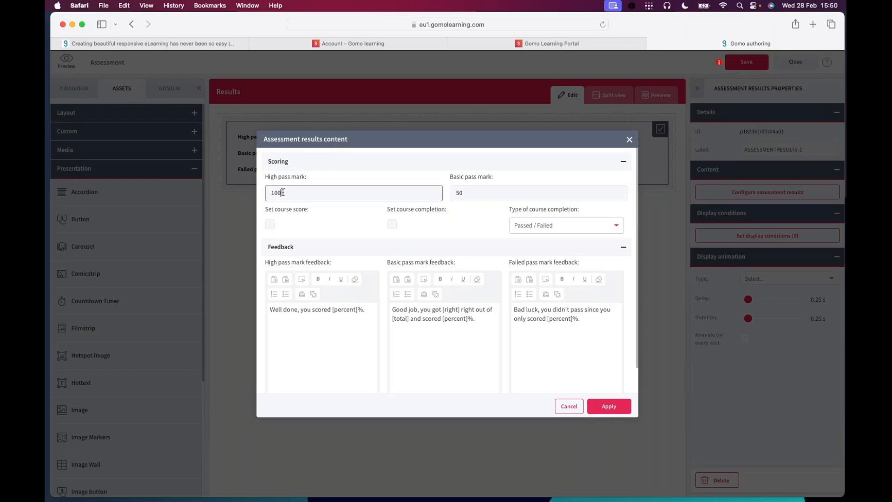
{"action": "double_click", "coordinate": [275, 193]}
{"action": "left_click_drag", "start_coordinate": [370, 309], "coordinate": [241, 290]}
{"action": "type", "text": "yo"}
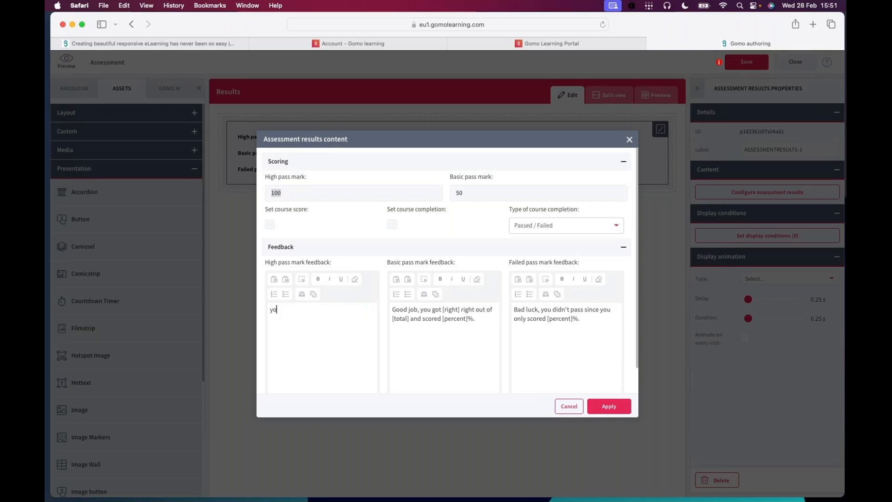
{"action": "type", "text": "u got them all right"}
{"action": "left_click", "coordinate": [608, 407]}
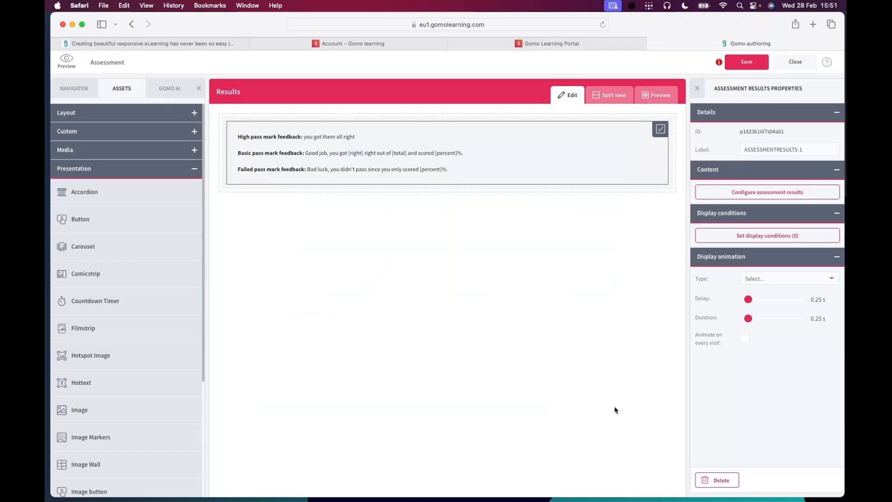
Save the Assessment topic and preview it from the Quiz intro screen.
{"action": "left_click", "coordinate": [72, 87]}
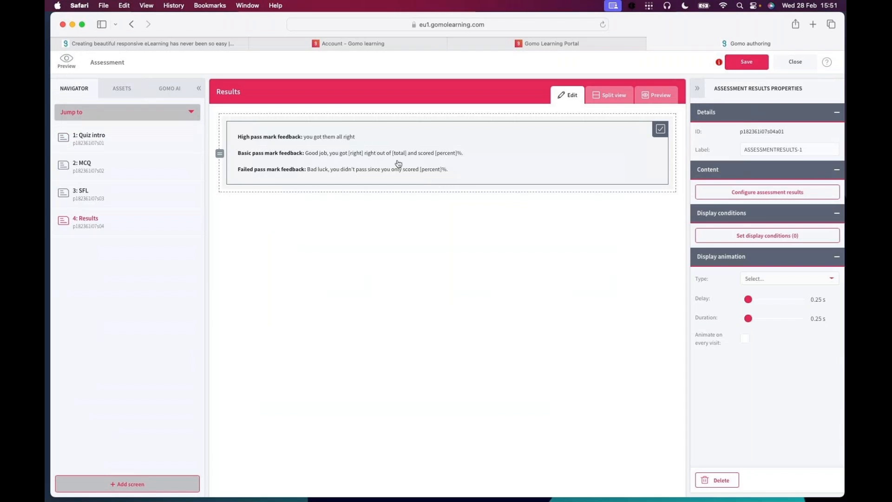
{"action": "left_click", "coordinate": [747, 61]}
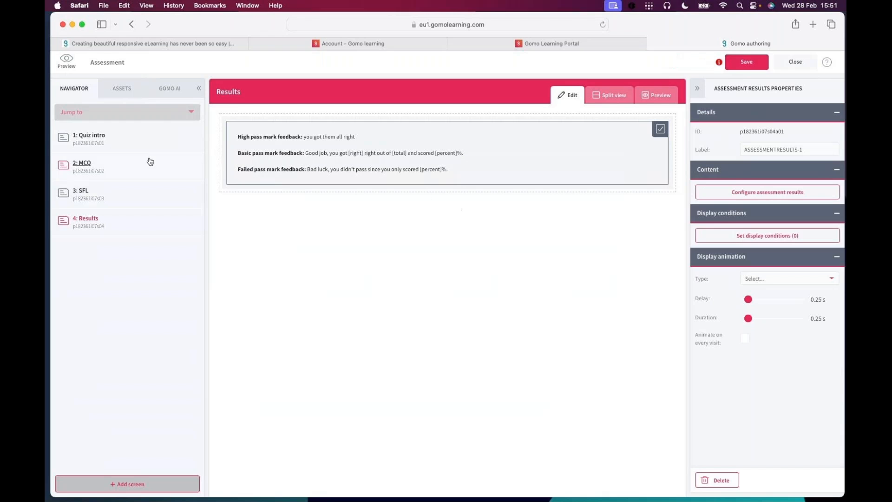
{"action": "left_click", "coordinate": [95, 136]}
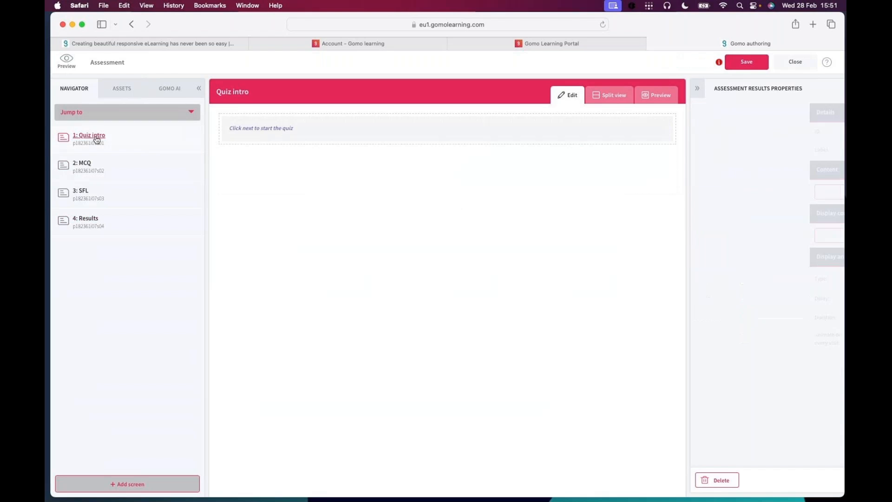
{"action": "left_click", "coordinate": [658, 94]}
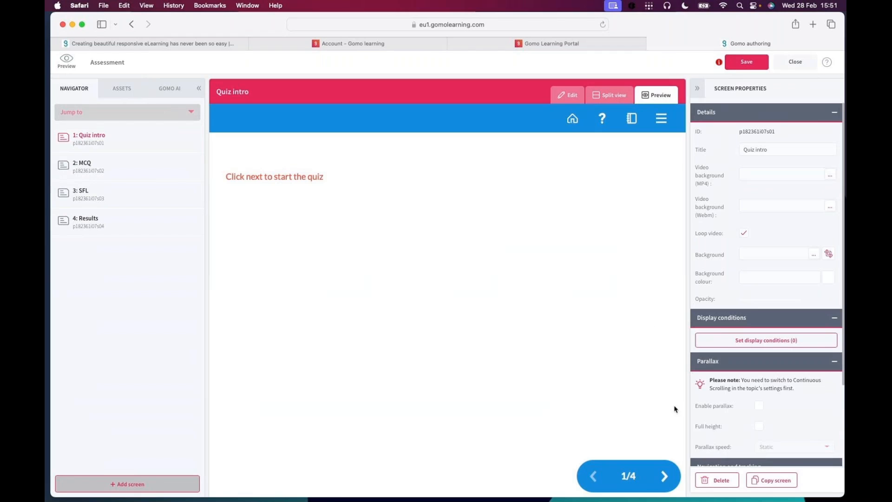
Advance the preview to the Gomo HQ question, submit London, UK as the answer and dismiss the feedback.
{"action": "left_click", "coordinate": [665, 483]}
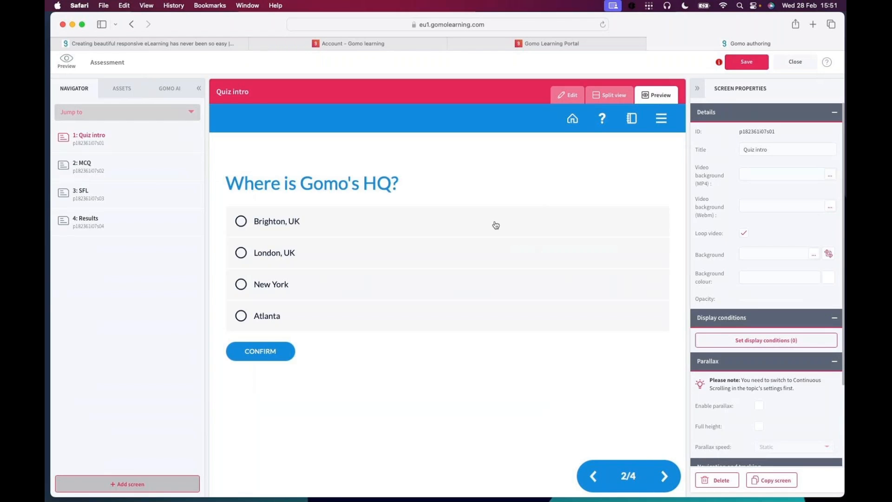
{"action": "left_click", "coordinate": [242, 254]}
{"action": "left_click", "coordinate": [274, 352]}
{"action": "left_click", "coordinate": [658, 276]}
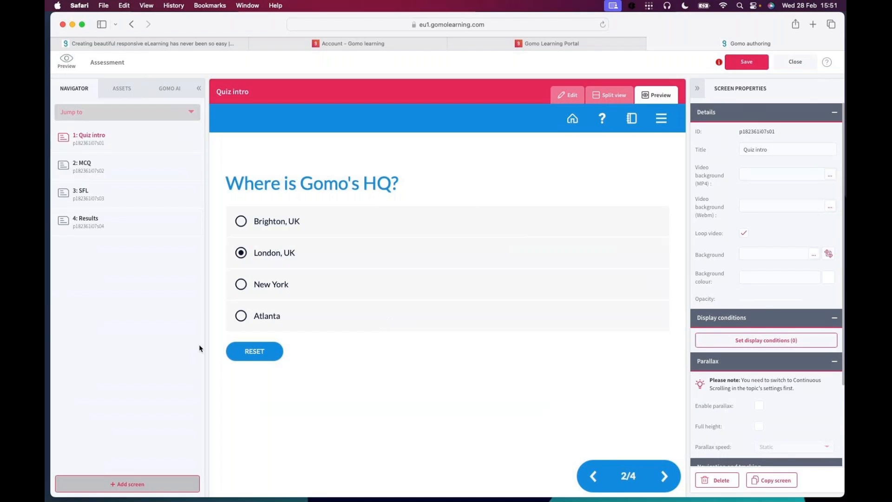
Reset the Gomo HQ question in the preview, submit Atlanta as the second attempt and dismiss its feedback.
{"action": "left_click", "coordinate": [249, 354]}
{"action": "left_click", "coordinate": [267, 326]}
{"action": "left_click", "coordinate": [268, 359]}
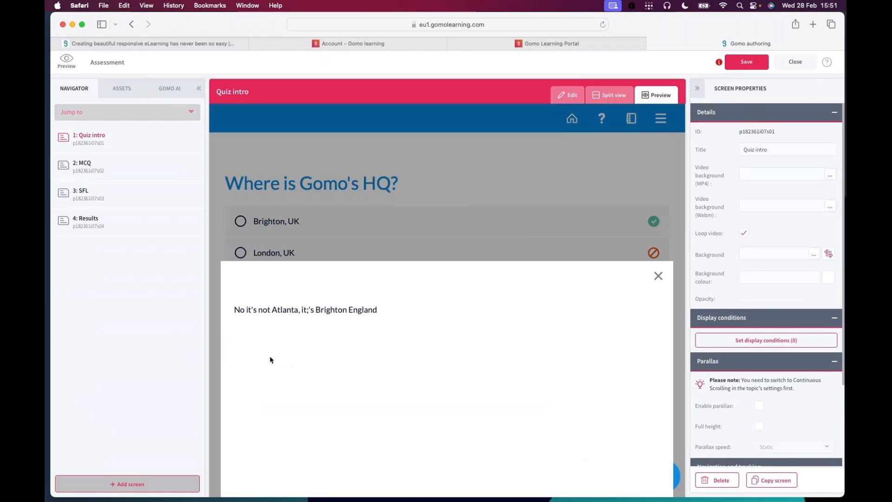
{"action": "left_click", "coordinate": [659, 275]}
Answer the select-from-list question with every option except Desktop software, dismiss the feedback and continue to the results screen.
{"action": "left_click", "coordinate": [667, 478]}
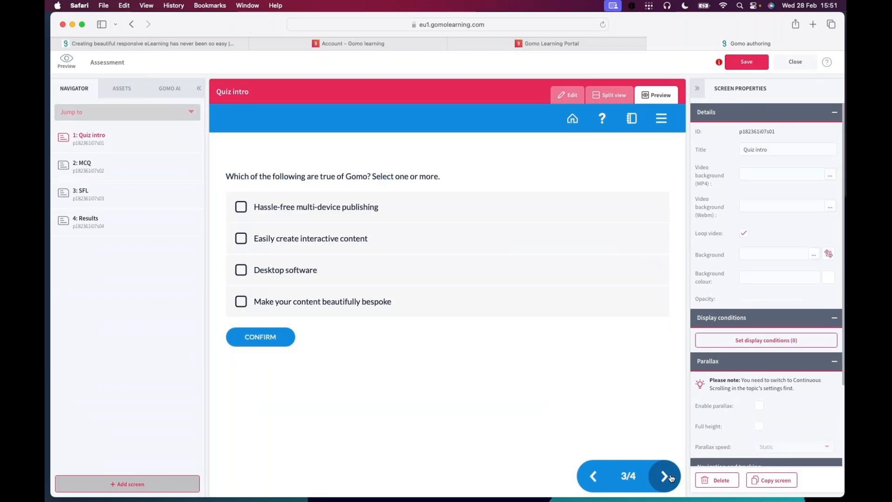
{"action": "left_click", "coordinate": [266, 210]}
{"action": "left_click", "coordinate": [241, 238]}
{"action": "left_click", "coordinate": [240, 301]}
{"action": "left_click", "coordinate": [269, 335]}
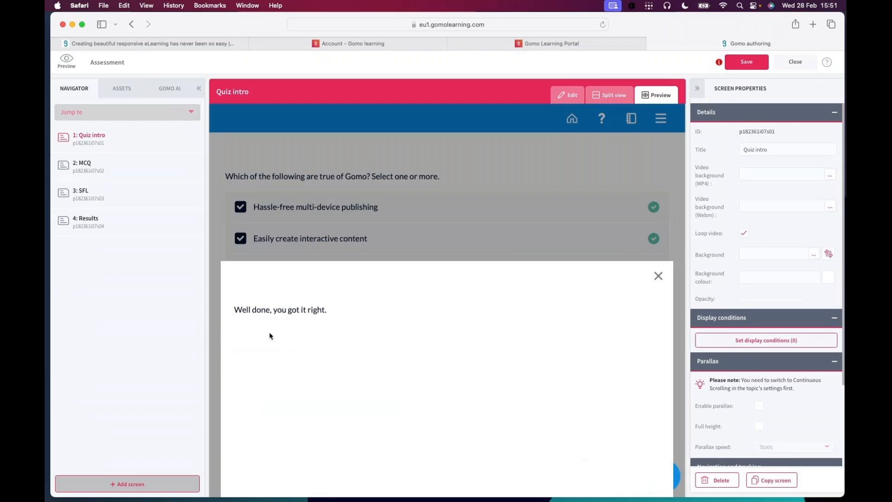
{"action": "left_click", "coordinate": [658, 275]}
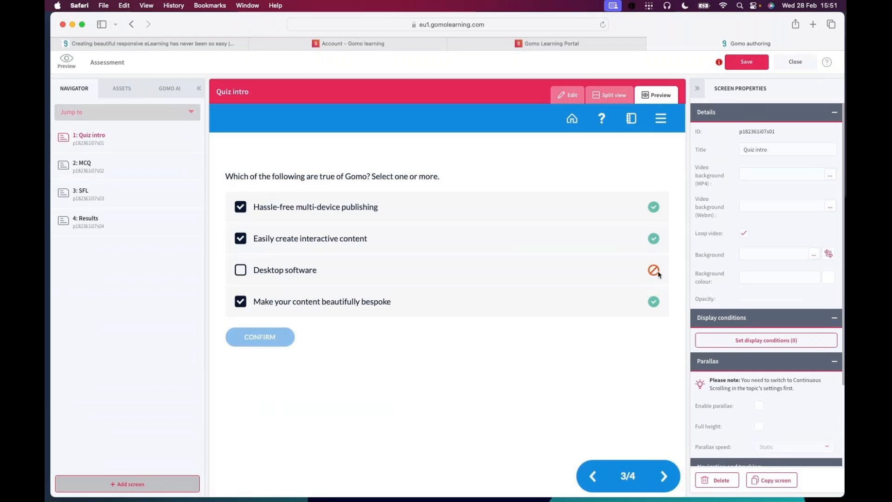
{"action": "left_click", "coordinate": [665, 476]}
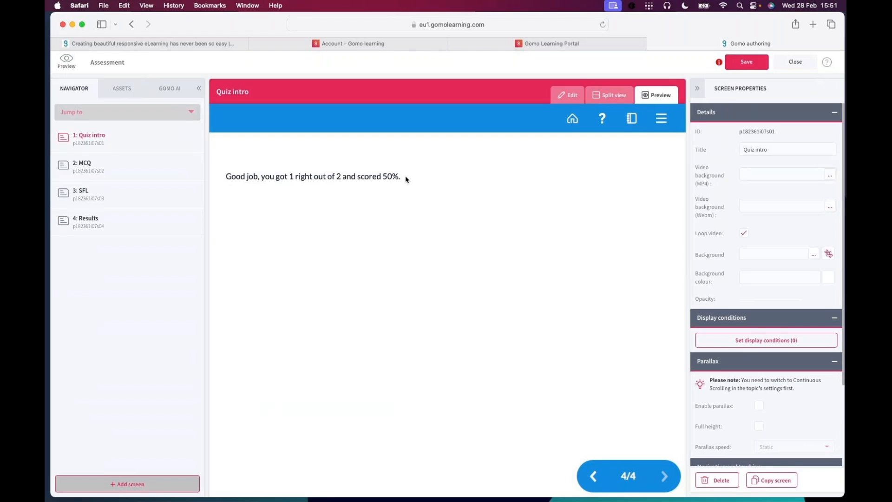
Return to editing, open the Assessment Results configuration on the Results screen and enable Set course score.
{"action": "left_click", "coordinate": [567, 95]}
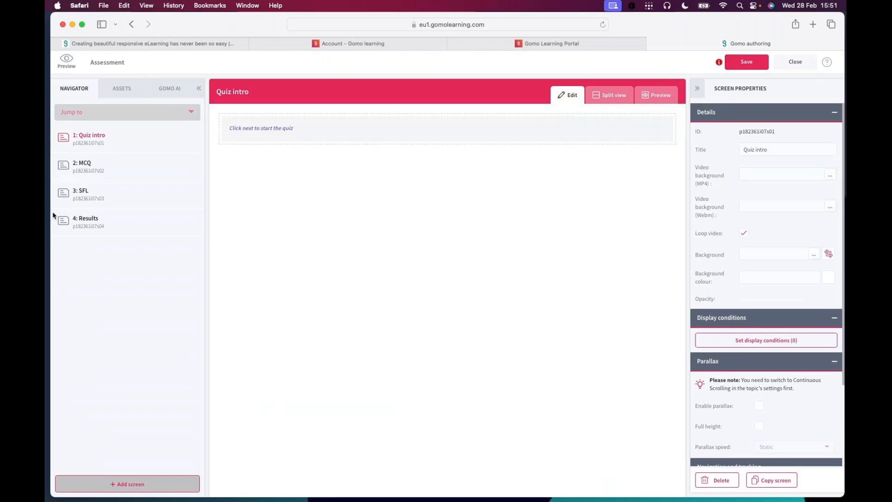
{"action": "left_click", "coordinate": [88, 226]}
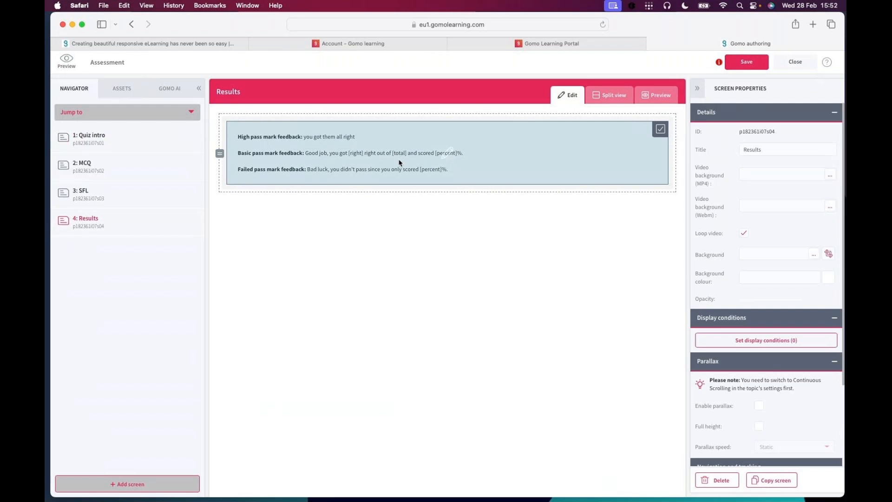
{"action": "double_click", "coordinate": [420, 161]}
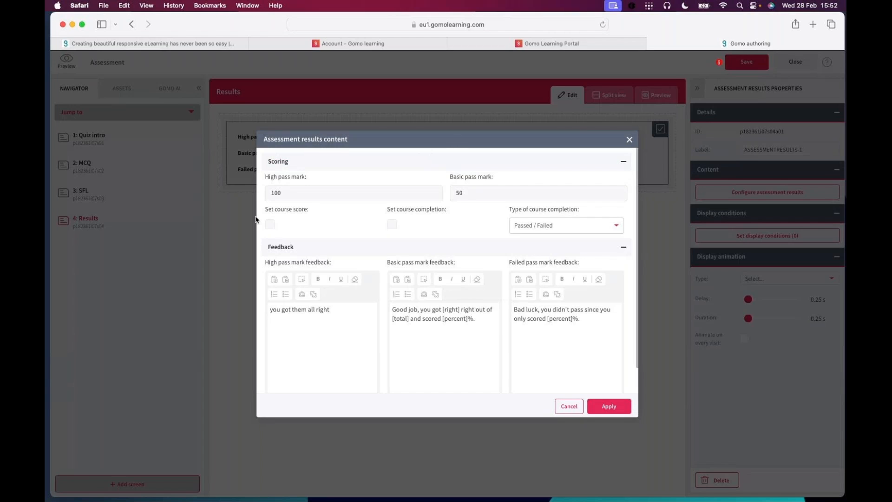
{"action": "left_click", "coordinate": [271, 227]}
Look at the Assessment demo course structure in the Gomo Learning Portal and return to the Assessment Results configuration.
{"action": "mouse_move", "coordinate": [541, 48]}
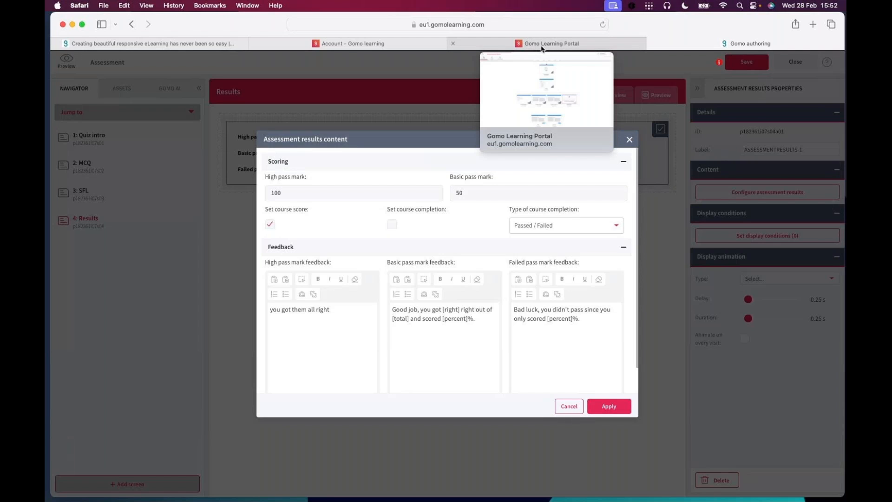
{"action": "left_click", "coordinate": [542, 46]}
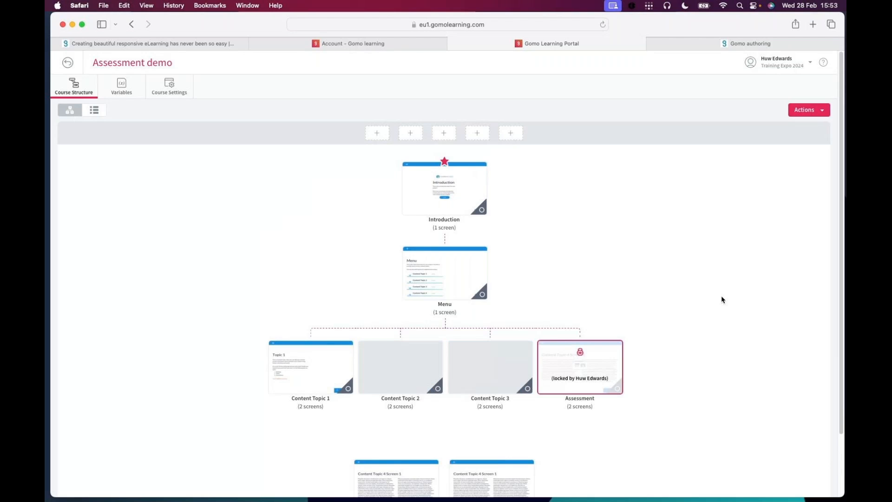
{"action": "left_click", "coordinate": [687, 47]}
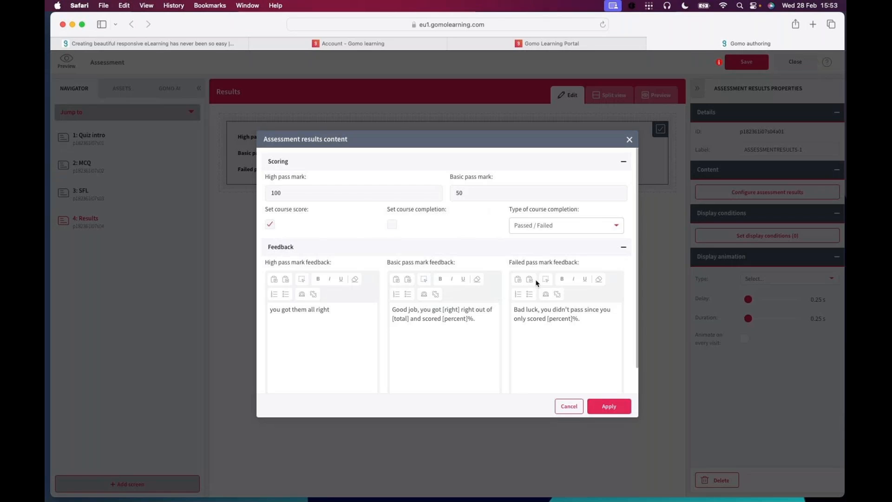
Enable Set course completion with the completion type Completed, and apply the Assessment Results configuration.
{"action": "left_click", "coordinate": [392, 225]}
{"action": "left_click", "coordinate": [539, 228]}
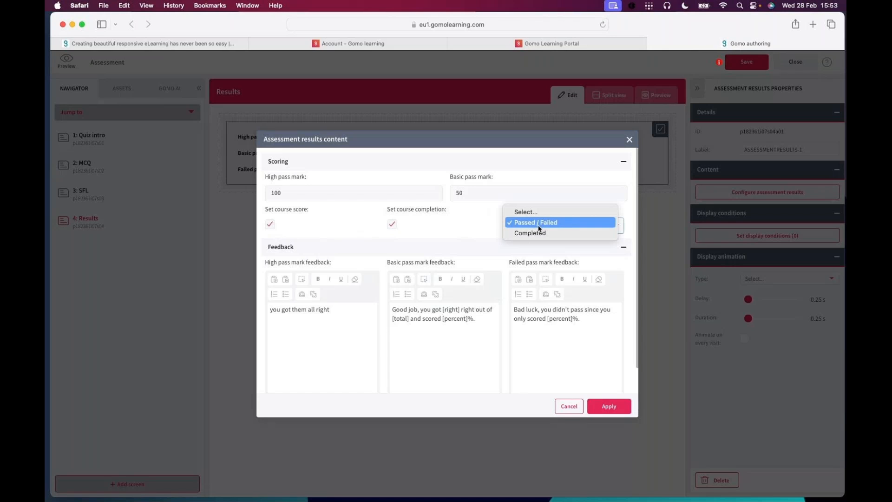
{"action": "key", "text": "Escape"}
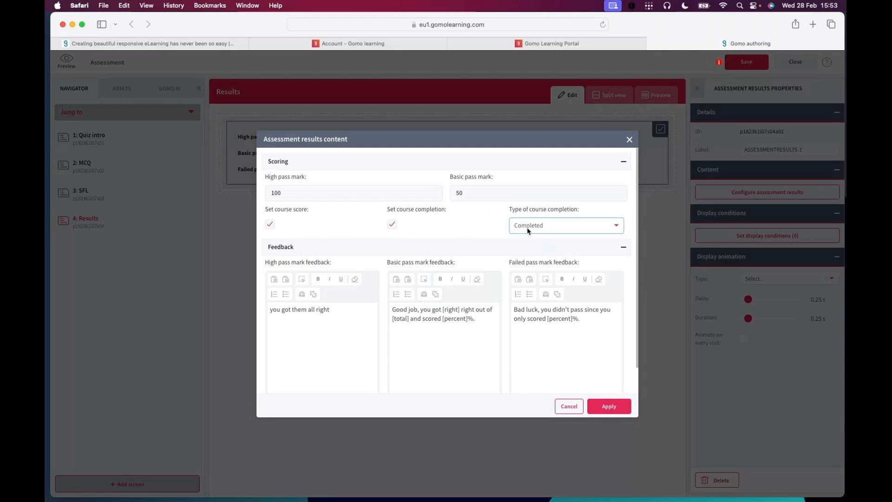
{"action": "left_click", "coordinate": [546, 225]}
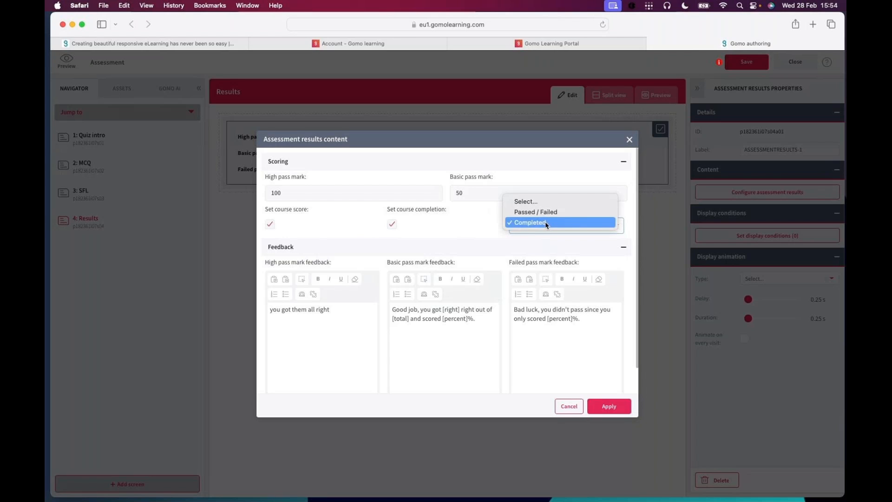
{"action": "left_click", "coordinate": [546, 223]}
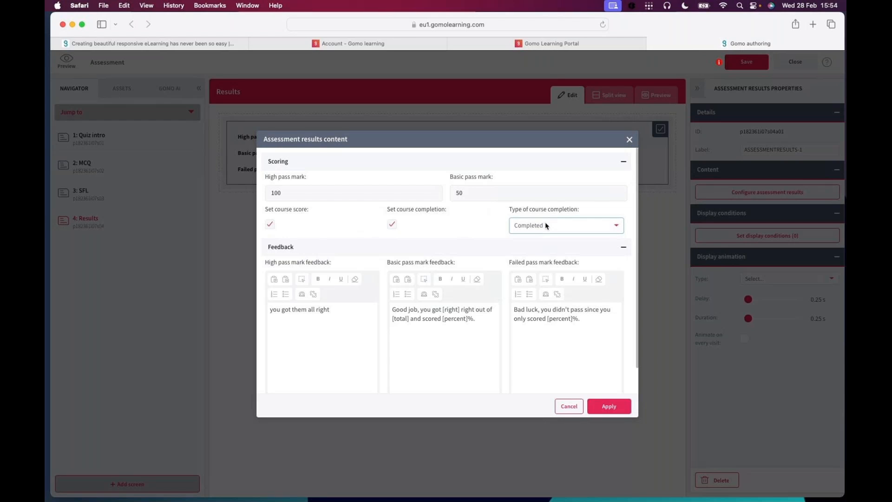
{"action": "left_click", "coordinate": [609, 406]}
Save the Assessment topic and close it to return to the course structure.
{"action": "left_click", "coordinate": [748, 65]}
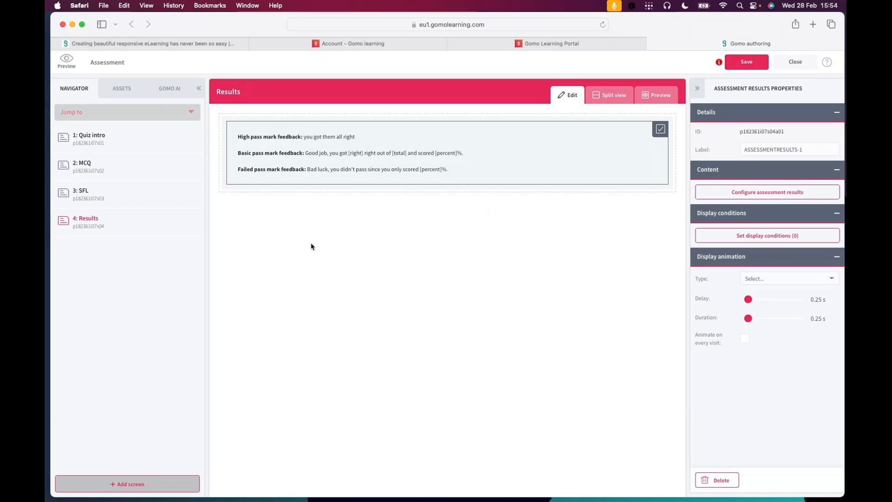
{"action": "left_click", "coordinate": [746, 62]}
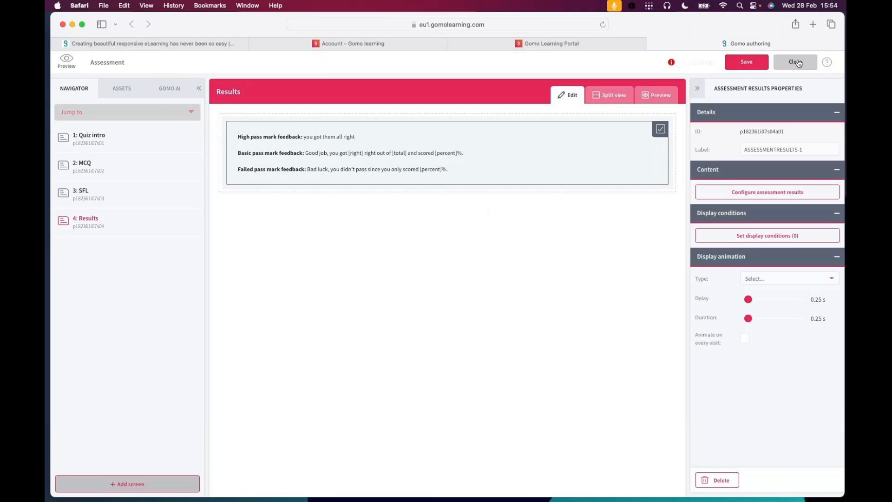
{"action": "left_click", "coordinate": [794, 62]}
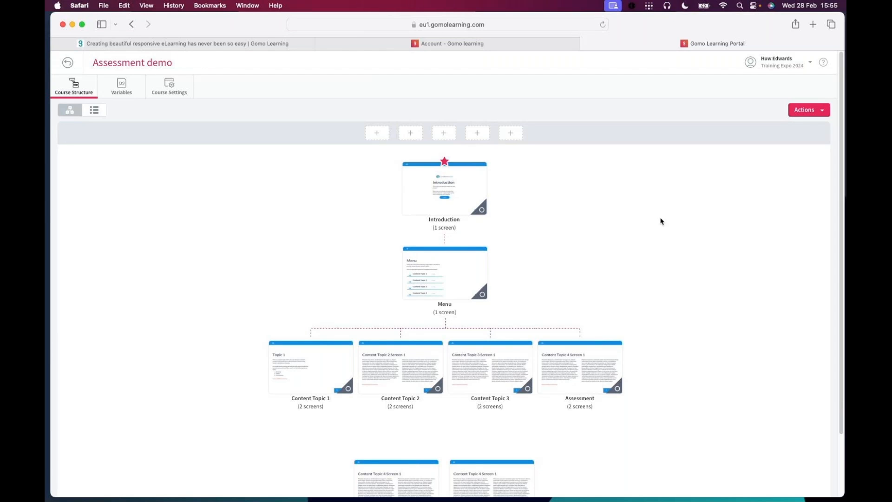
Add a content bank topic titled "QB1" to the Assessment demo course.
{"action": "left_click", "coordinate": [826, 112]}
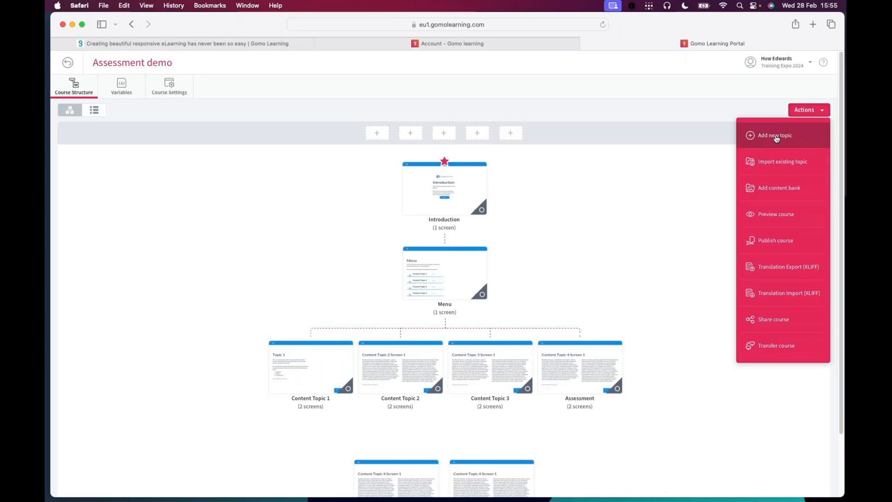
{"action": "left_click", "coordinate": [795, 189]}
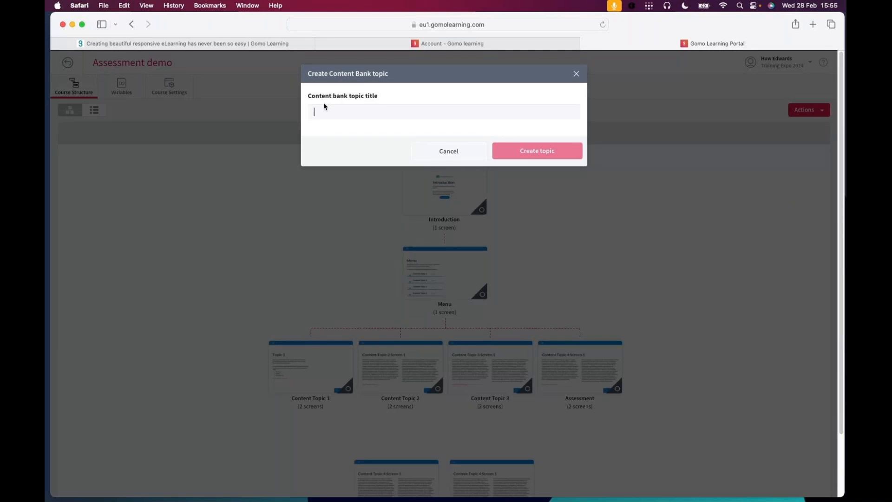
{"action": "type", "text": "QB1"}
{"action": "left_click", "coordinate": [533, 150]}
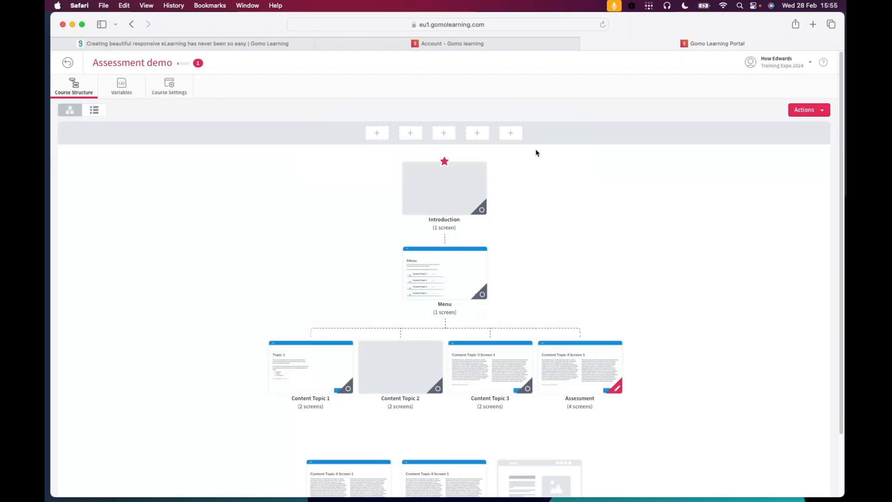
{"action": "scroll", "coordinate": [727, 321], "scroll_direction": "down", "scroll_amount": 3}
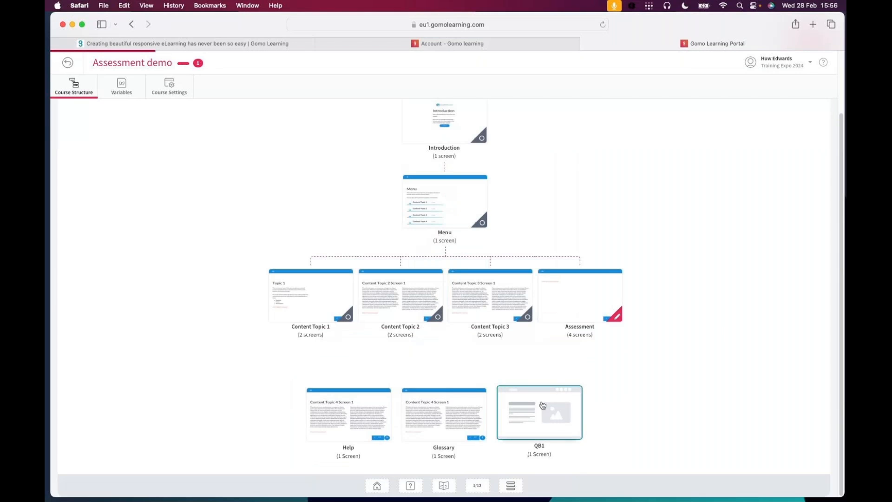
Add a second content bank topic titled "QB2" to the course.
{"action": "scroll", "coordinate": [692, 358], "scroll_direction": "up", "scroll_amount": 3}
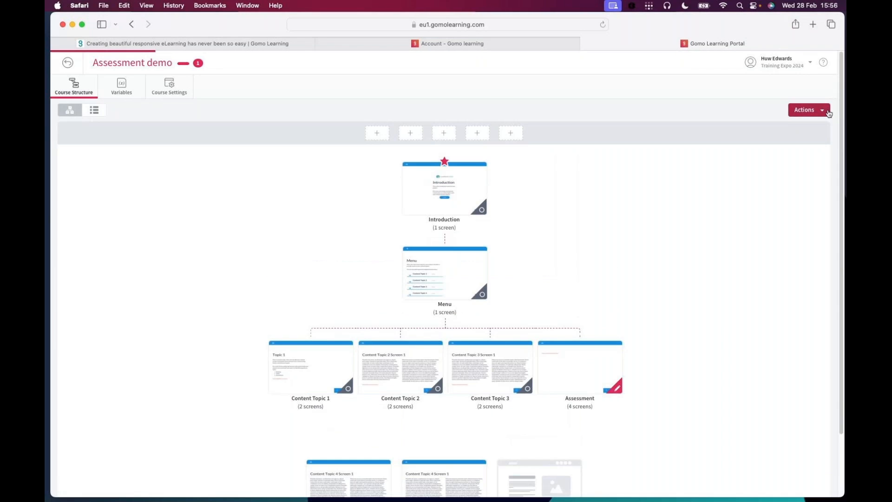
{"action": "left_click", "coordinate": [799, 109]}
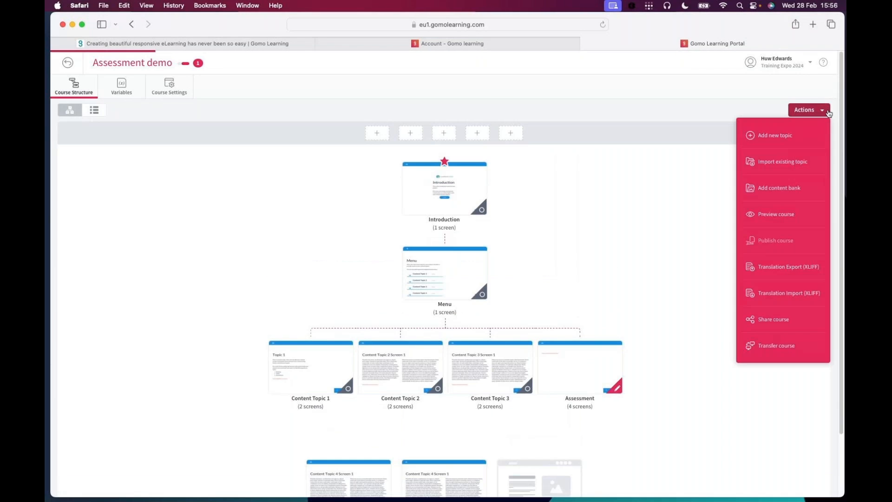
{"action": "left_click", "coordinate": [806, 188]}
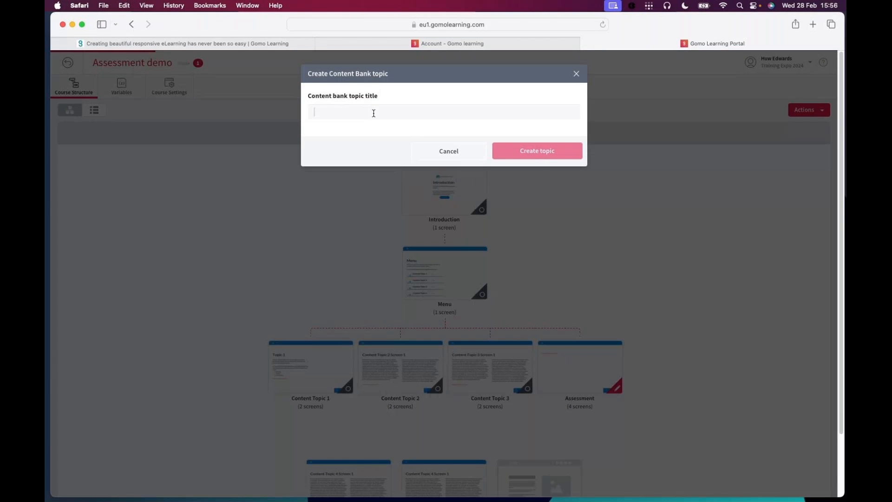
{"action": "type", "text": "QB2"}
{"action": "left_click", "coordinate": [521, 152]}
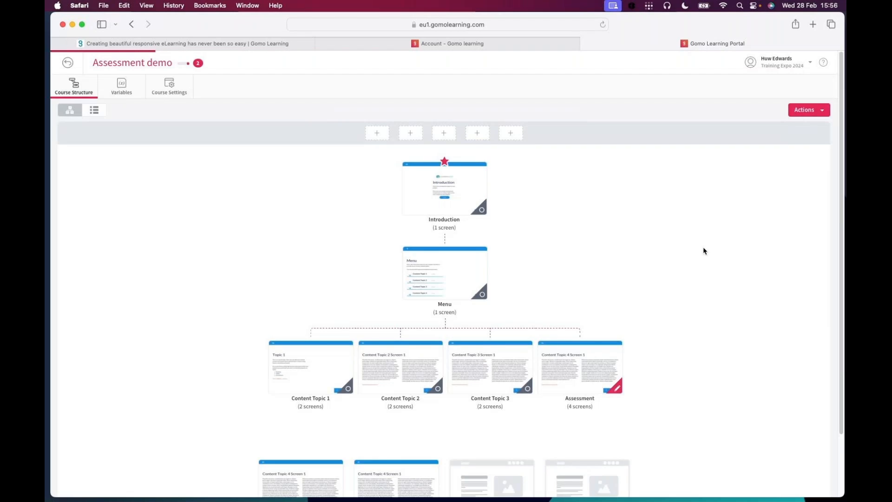
Open the QB1 content bank for editing and add new screens so that it holds two.
{"action": "scroll", "coordinate": [703, 247], "scroll_direction": "down", "scroll_amount": 3}
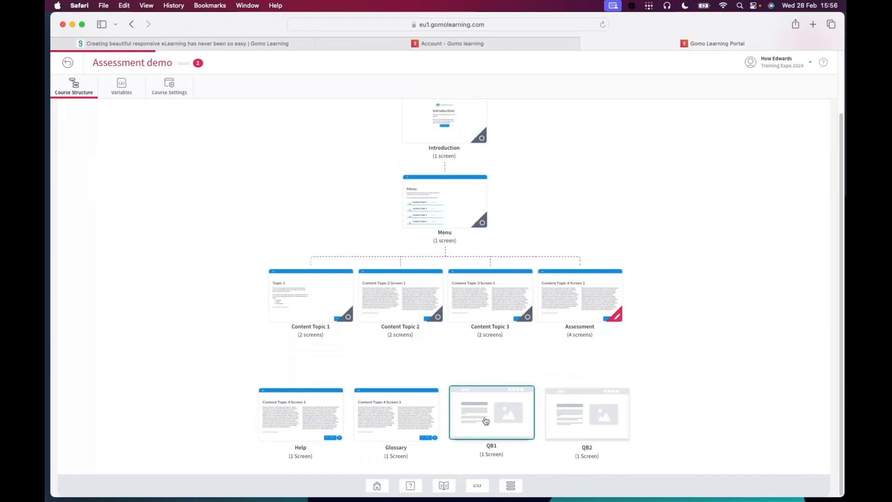
{"action": "left_click", "coordinate": [492, 416]}
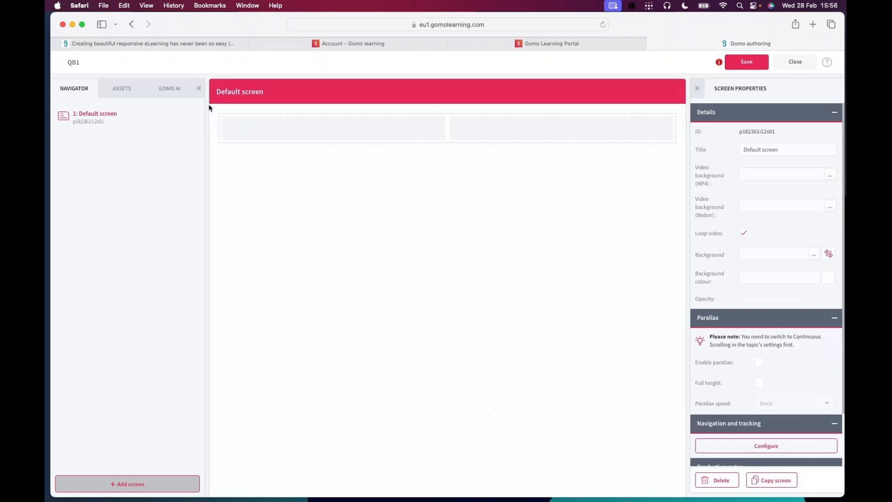
{"action": "left_click", "coordinate": [139, 484]}
{"action": "left_click", "coordinate": [104, 397]}
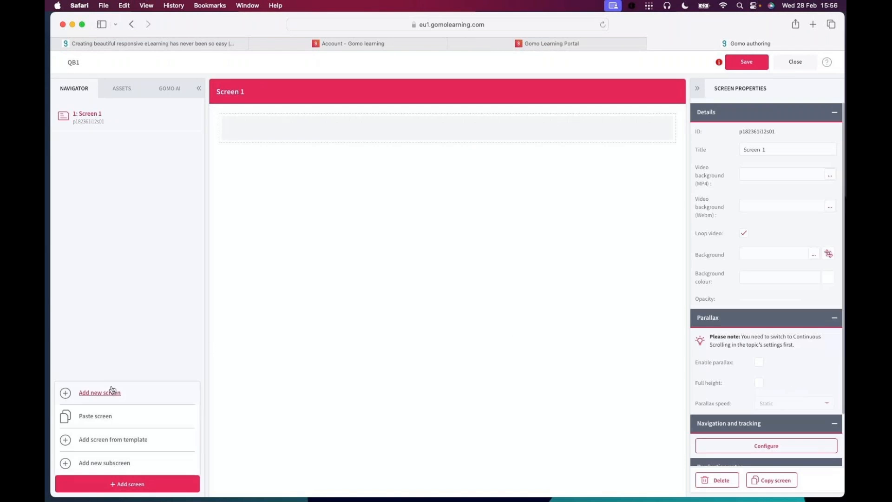
Place a Multiple Choice question on Screen 2 of QB1, and reselect that screen in the screen list.
{"action": "left_click", "coordinate": [122, 89]}
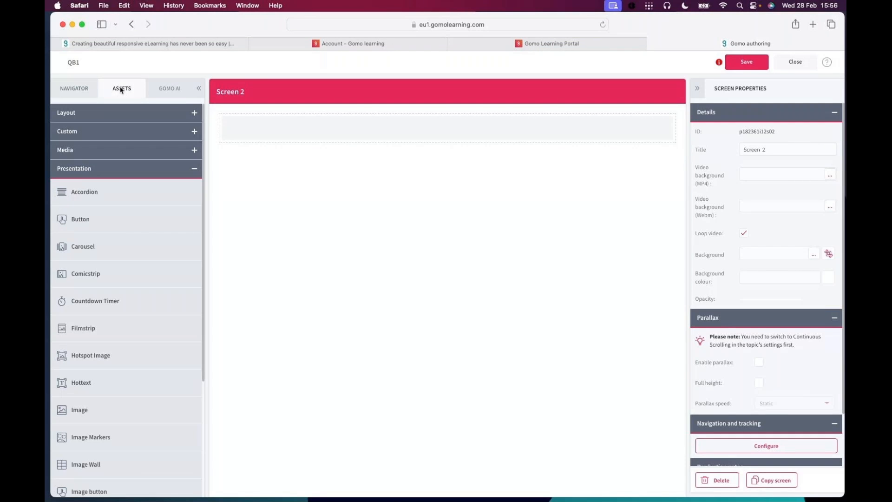
{"action": "left_click", "coordinate": [101, 168]}
{"action": "left_click", "coordinate": [104, 187]}
{"action": "scroll", "coordinate": [167, 351], "scroll_direction": "down", "scroll_amount": 1}
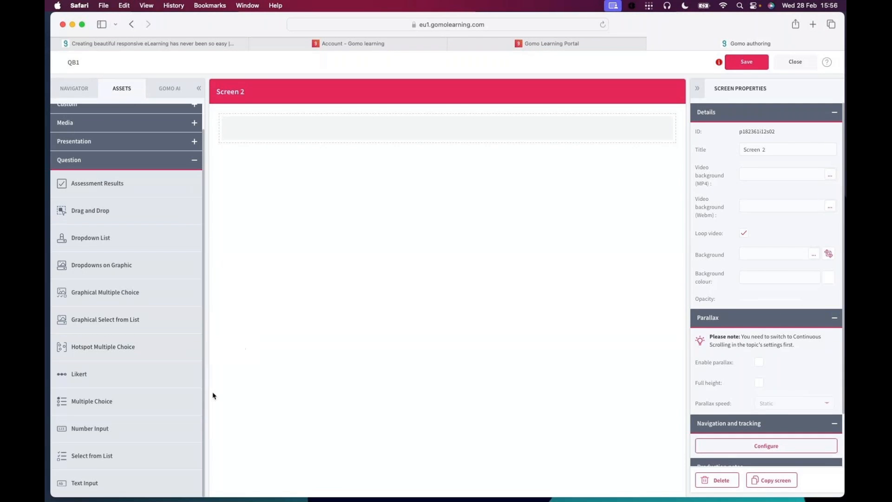
{"action": "left_click_drag", "start_coordinate": [149, 409], "coordinate": [351, 137]}
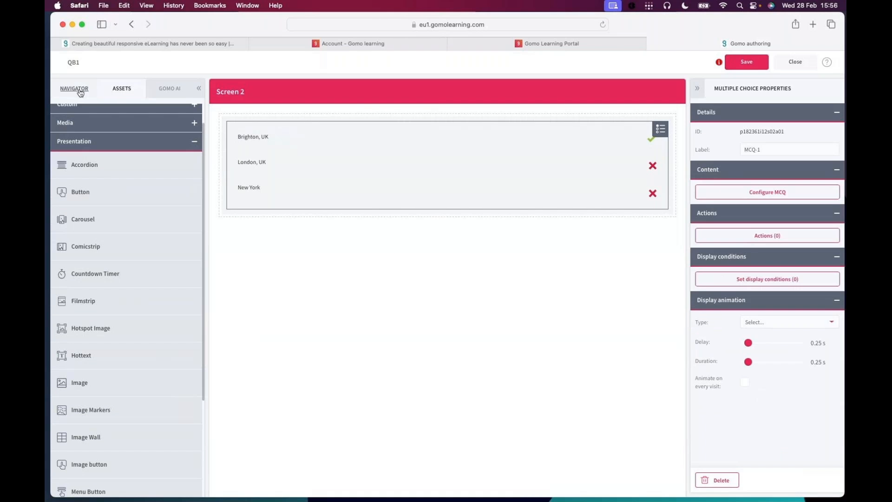
{"action": "left_click", "coordinate": [80, 91]}
{"action": "left_click", "coordinate": [95, 143]}
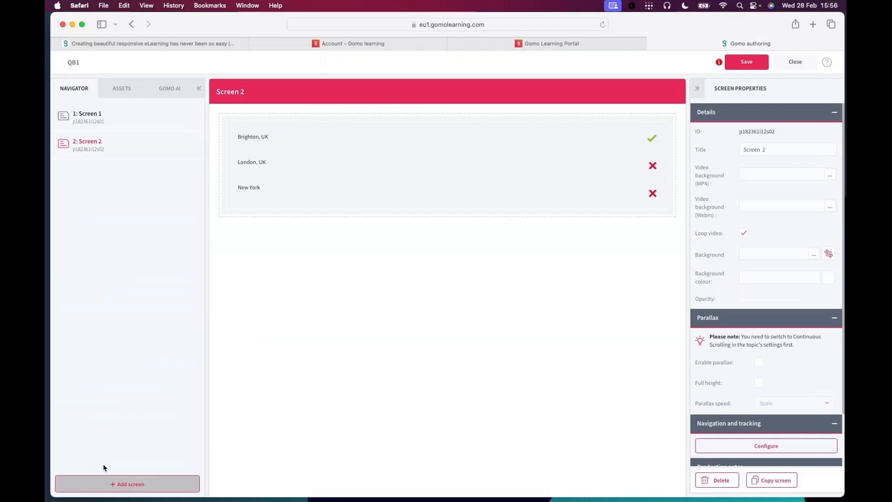
{"action": "left_click", "coordinate": [123, 88]}
{"action": "left_click", "coordinate": [112, 168]}
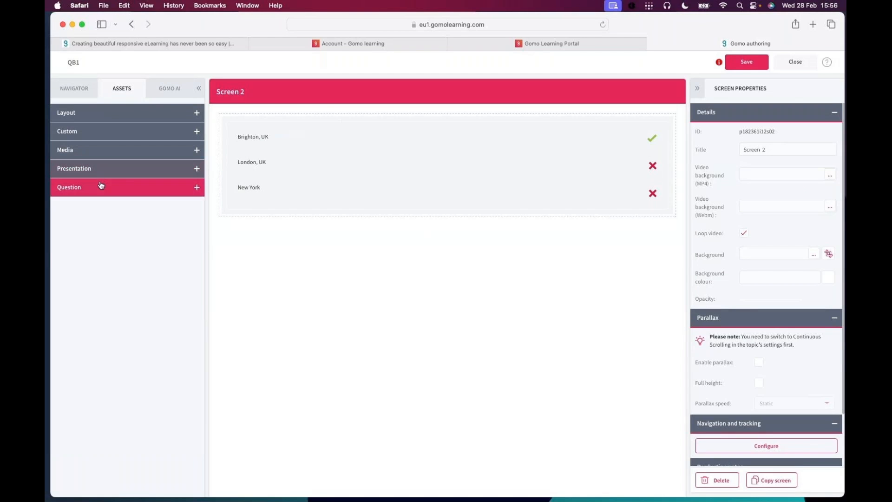
{"action": "left_click", "coordinate": [101, 186]}
{"action": "scroll", "coordinate": [102, 185], "scroll_direction": "down", "scroll_amount": 2}
{"action": "left_click_drag", "start_coordinate": [93, 452], "coordinate": [199, 369]}
{"action": "left_click", "coordinate": [74, 88]}
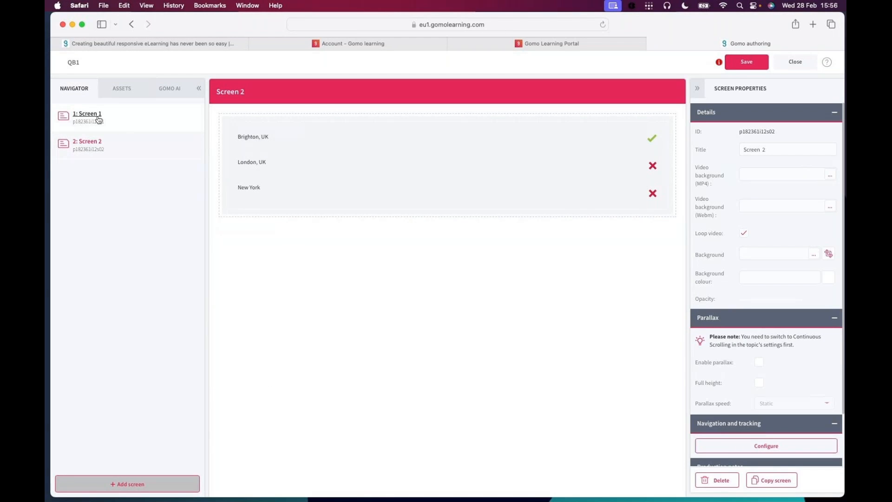
Move Screen 2 above Screen 1 in QB1's screen list, and select Screen 1.
{"action": "left_click", "coordinate": [96, 120]}
{"action": "left_click", "coordinate": [94, 143]}
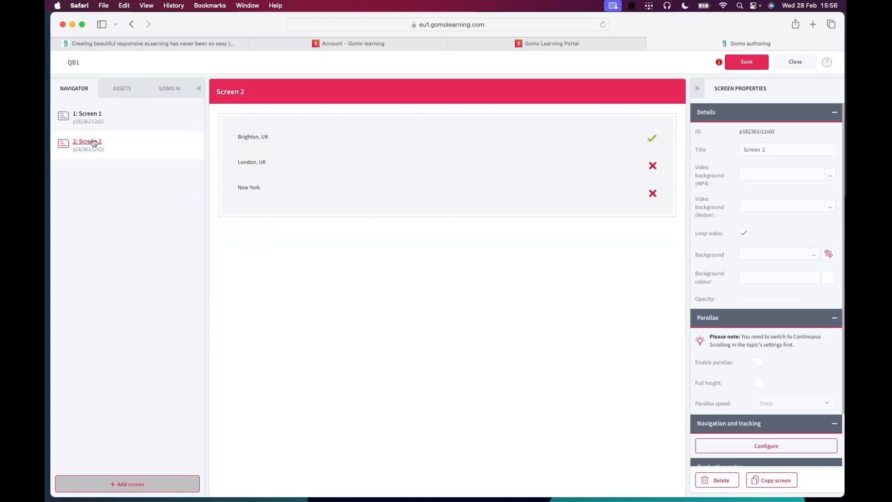
{"action": "left_click", "coordinate": [89, 116]}
{"action": "left_click", "coordinate": [95, 146]}
{"action": "left_click_drag", "start_coordinate": [95, 147], "coordinate": [99, 112]}
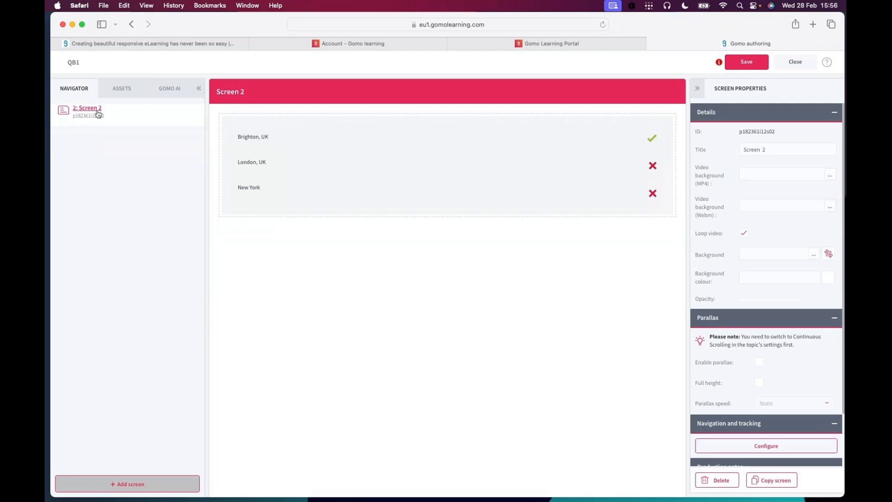
{"action": "left_click", "coordinate": [97, 147]}
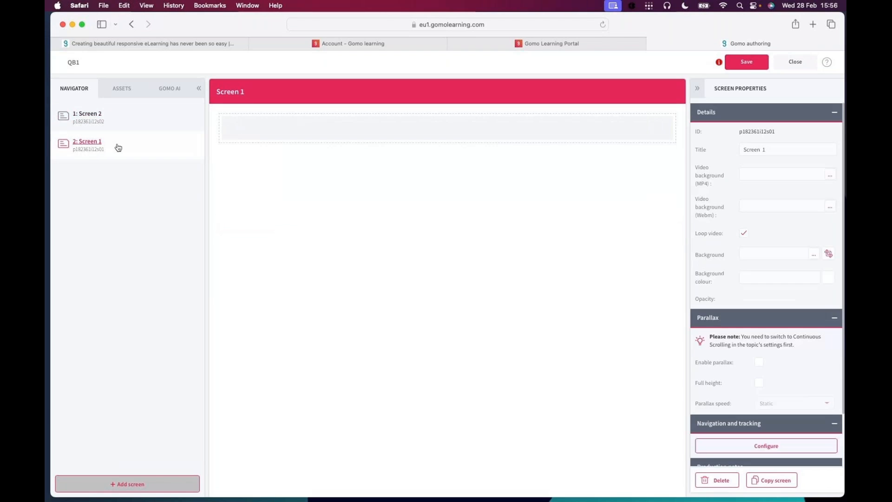
Place a Select from List question in the empty layout area of Screen 1 in QB1.
{"action": "left_click", "coordinate": [135, 96]}
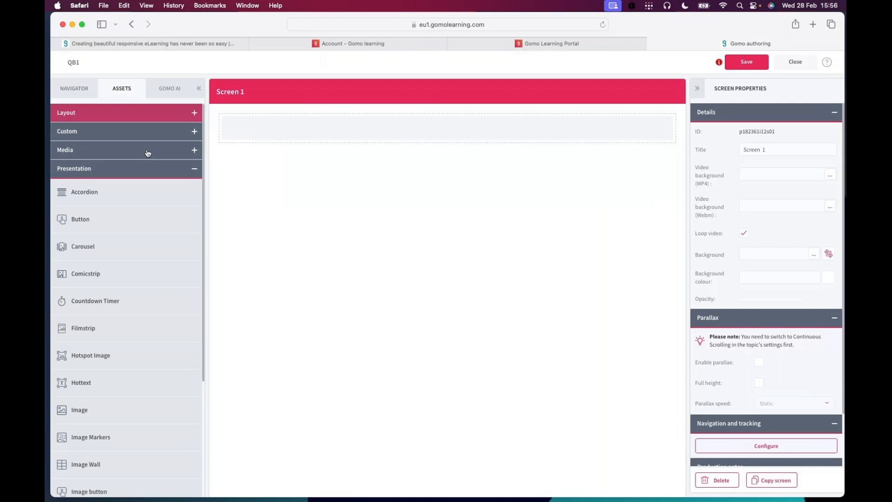
{"action": "scroll", "coordinate": [153, 395], "scroll_direction": "down", "scroll_amount": 4}
{"action": "left_click", "coordinate": [128, 486]}
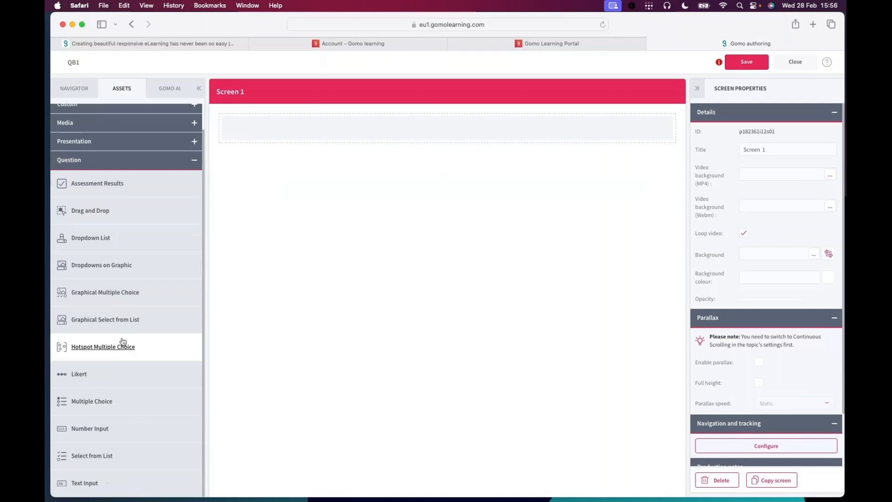
{"action": "left_click_drag", "start_coordinate": [93, 453], "coordinate": [297, 130]}
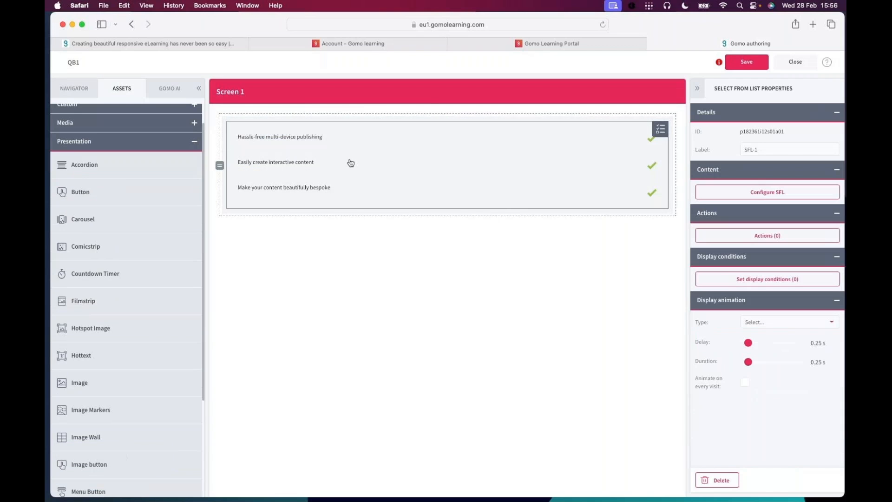
Save the QB1 content bank and close it to return to the course structure.
{"action": "left_click", "coordinate": [90, 88]}
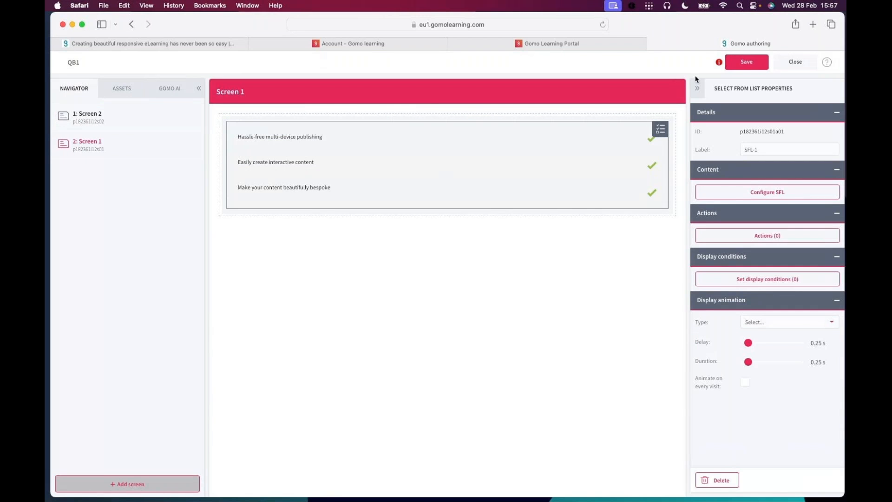
{"action": "left_click", "coordinate": [746, 63]}
{"action": "left_click", "coordinate": [795, 62]}
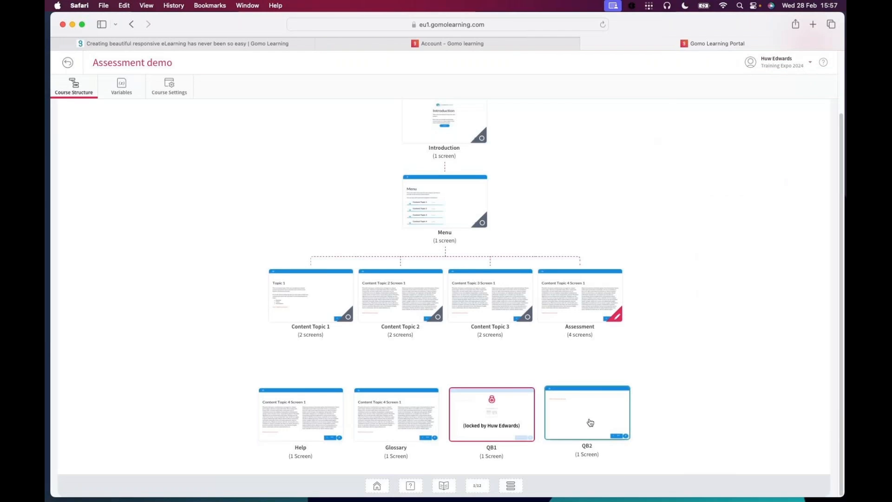
Open the QB2 content bank for editing and replace its default screen with three new screens.
{"action": "left_click", "coordinate": [618, 435]}
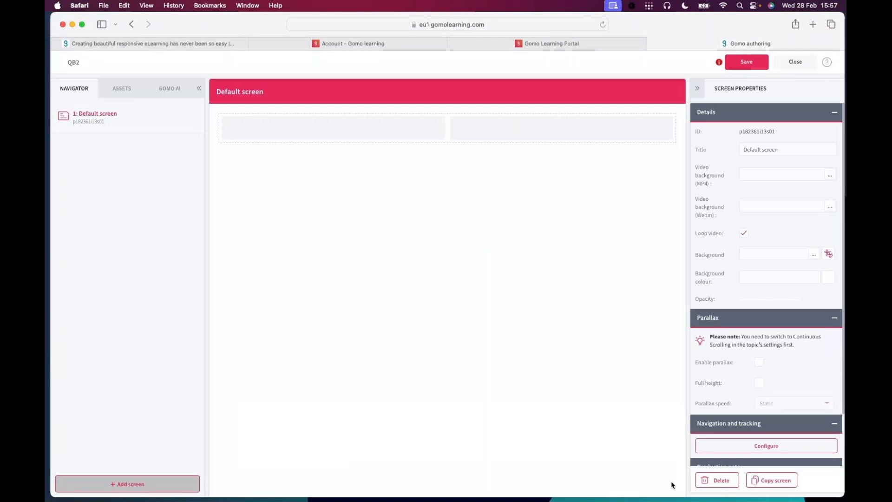
{"action": "left_click", "coordinate": [713, 479]}
{"action": "left_click", "coordinate": [122, 483]}
{"action": "left_click", "coordinate": [109, 392]}
{"action": "left_click", "coordinate": [115, 483]}
{"action": "left_click", "coordinate": [114, 393]}
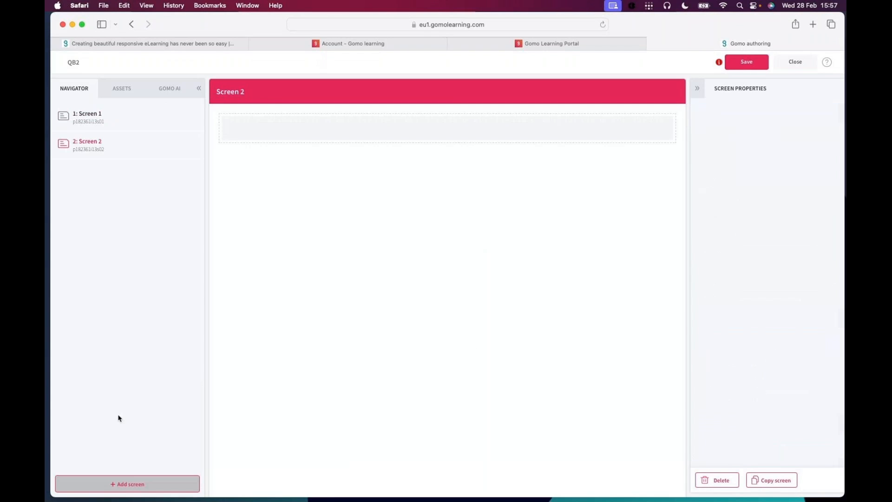
{"action": "left_click", "coordinate": [115, 483]}
{"action": "left_click", "coordinate": [113, 398]}
Place a Drag and Drop question on Screen 1 of QB2.
{"action": "left_click", "coordinate": [95, 115]}
{"action": "left_click", "coordinate": [121, 88]}
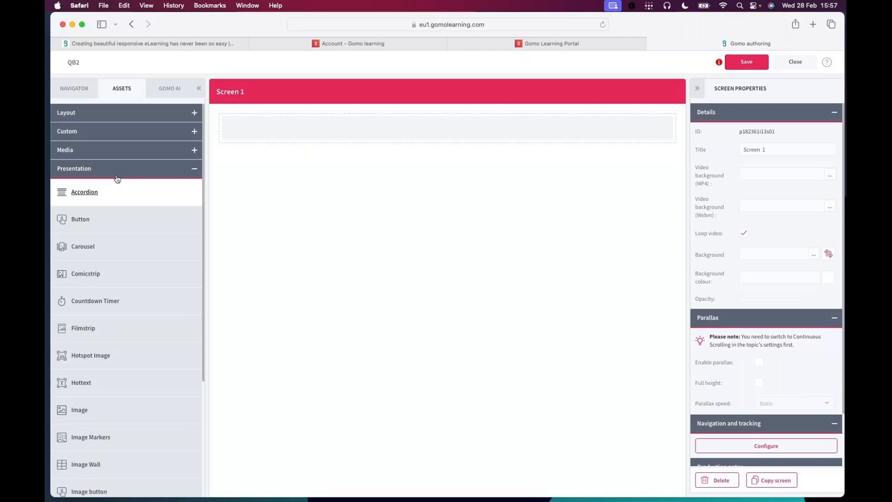
{"action": "left_click", "coordinate": [109, 169]}
{"action": "left_click", "coordinate": [110, 188]}
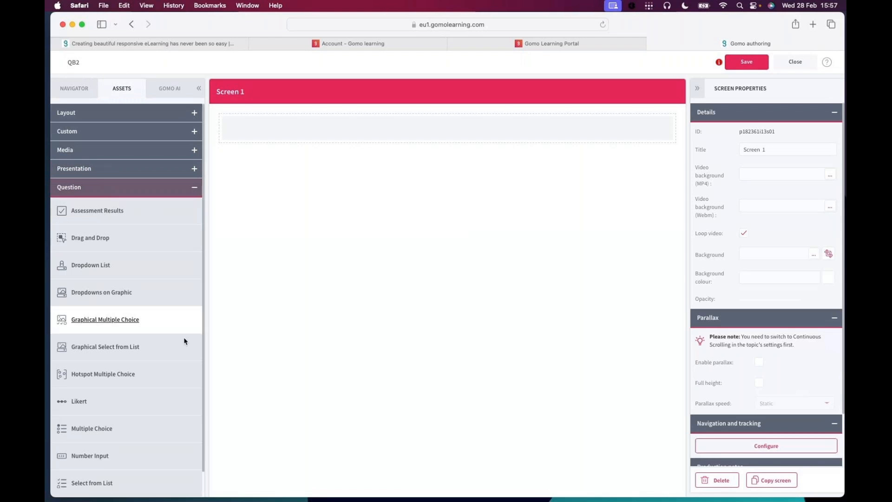
{"action": "left_click_drag", "start_coordinate": [89, 237], "coordinate": [430, 137]}
Place a Graphical Multiple Choice question on Screen 2 of QB2.
{"action": "left_click", "coordinate": [74, 89]}
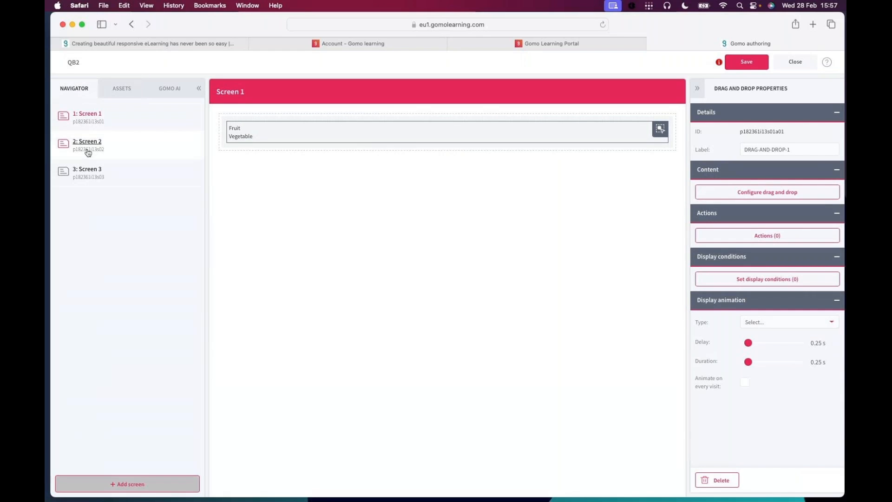
{"action": "left_click", "coordinate": [88, 144]}
{"action": "left_click", "coordinate": [122, 88]}
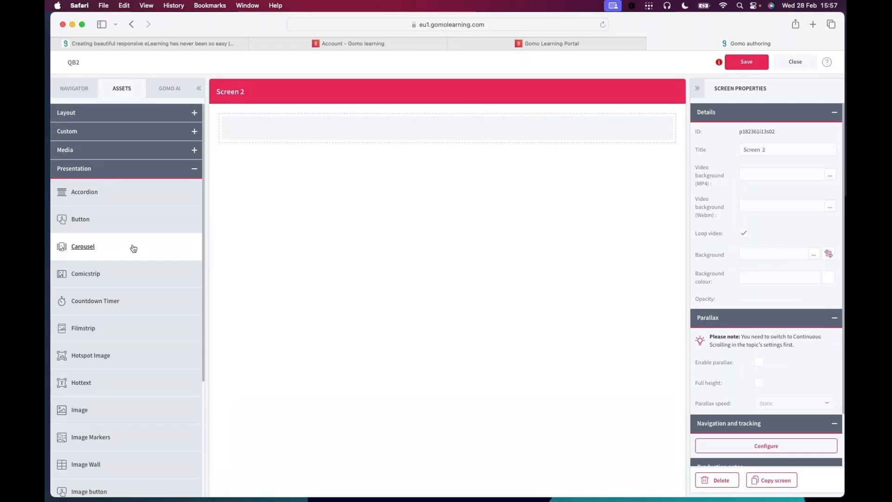
{"action": "left_click", "coordinate": [128, 170]}
{"action": "left_click", "coordinate": [114, 191]}
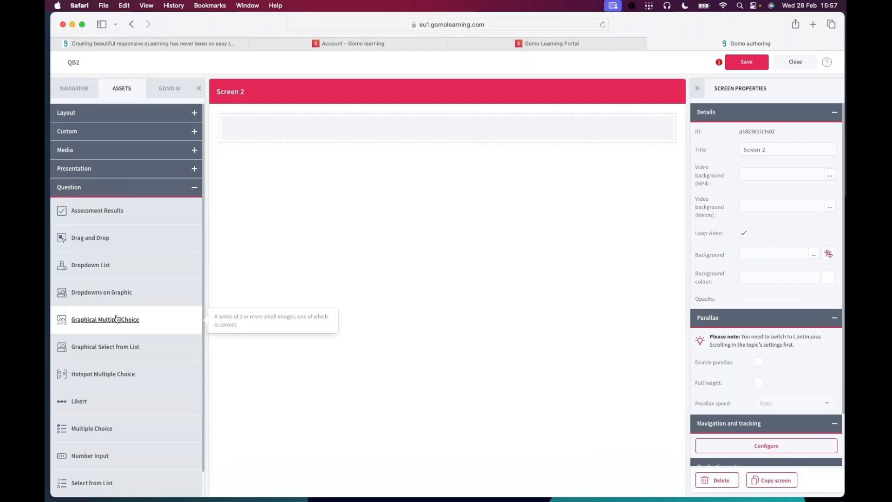
{"action": "left_click_drag", "start_coordinate": [115, 319], "coordinate": [330, 133]}
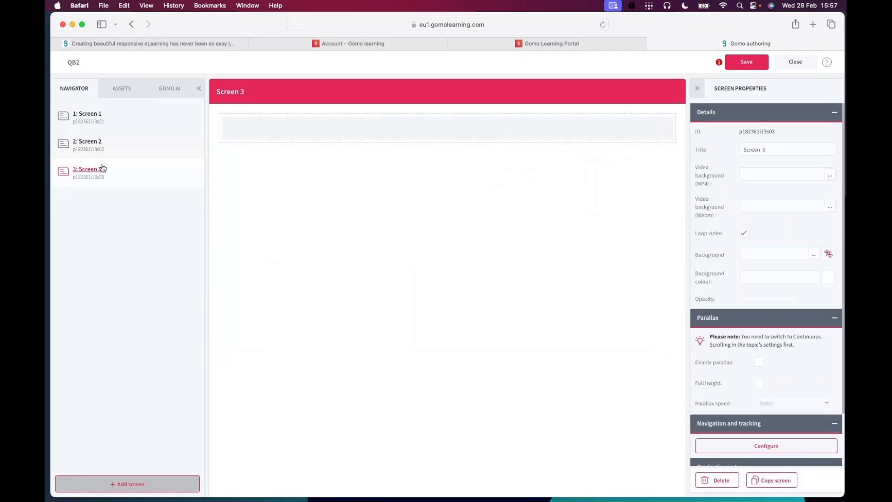
Place a Dropdowns on Graphic question on Screen 3 of QB2.
{"action": "left_click", "coordinate": [123, 89]}
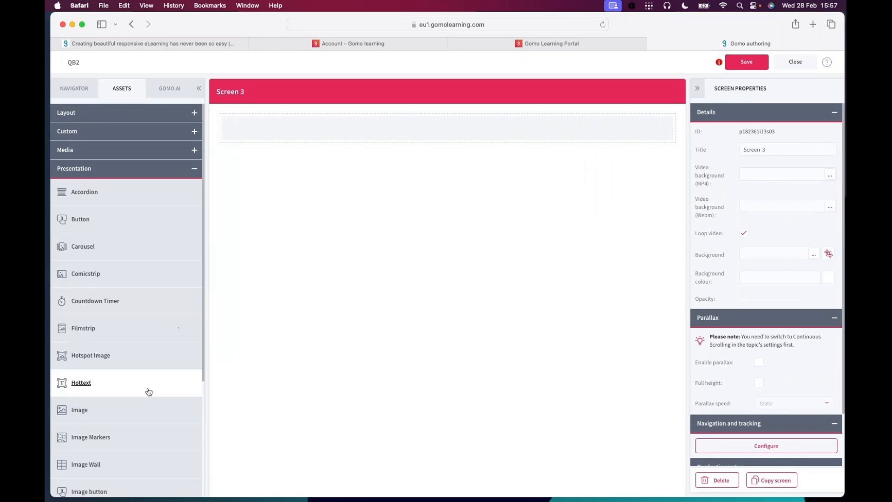
{"action": "left_click", "coordinate": [101, 175]}
{"action": "left_click", "coordinate": [99, 190]}
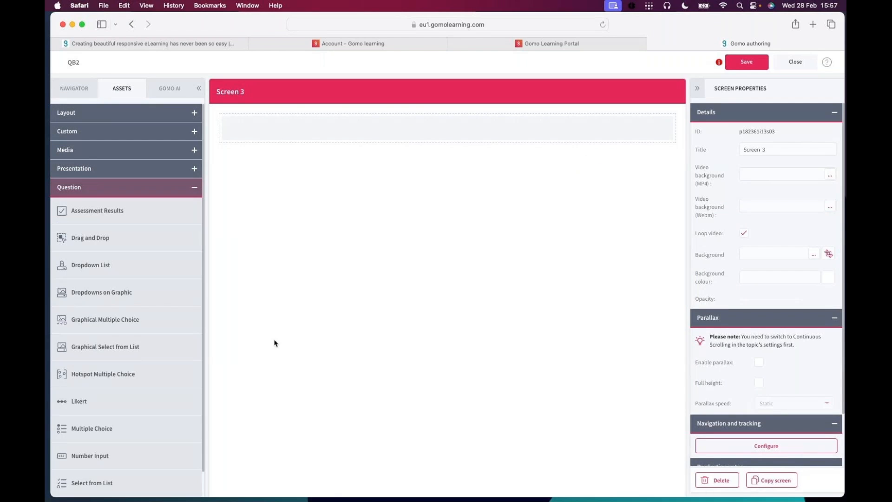
{"action": "left_click_drag", "start_coordinate": [107, 291], "coordinate": [418, 128]}
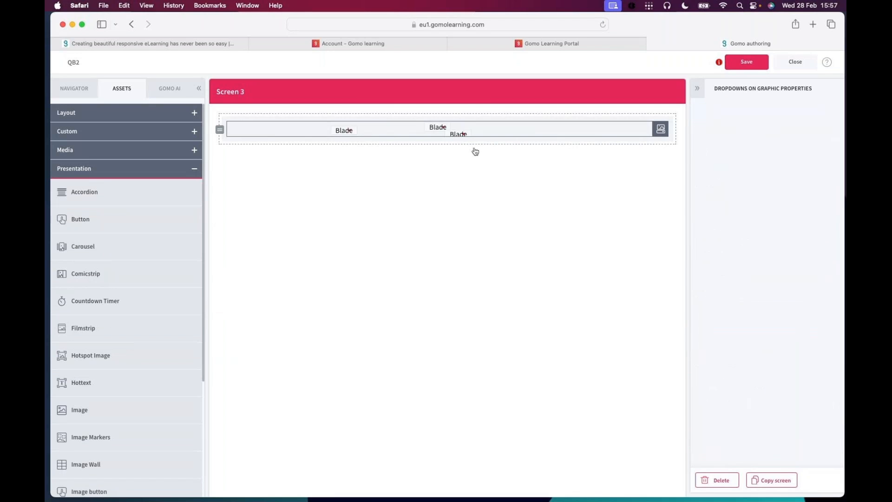
Save the QB2 content bank and close it to return to the course structure.
{"action": "left_click", "coordinate": [74, 89]}
{"action": "left_click", "coordinate": [737, 62]}
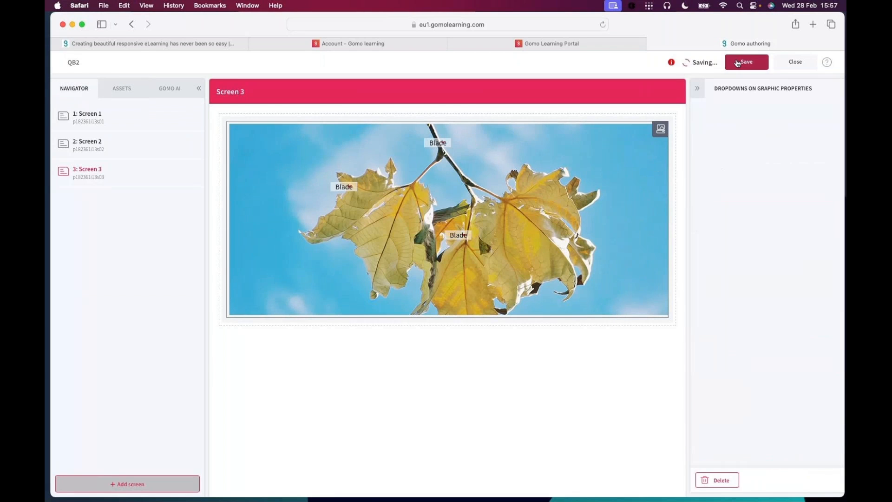
{"action": "left_click", "coordinate": [794, 63]}
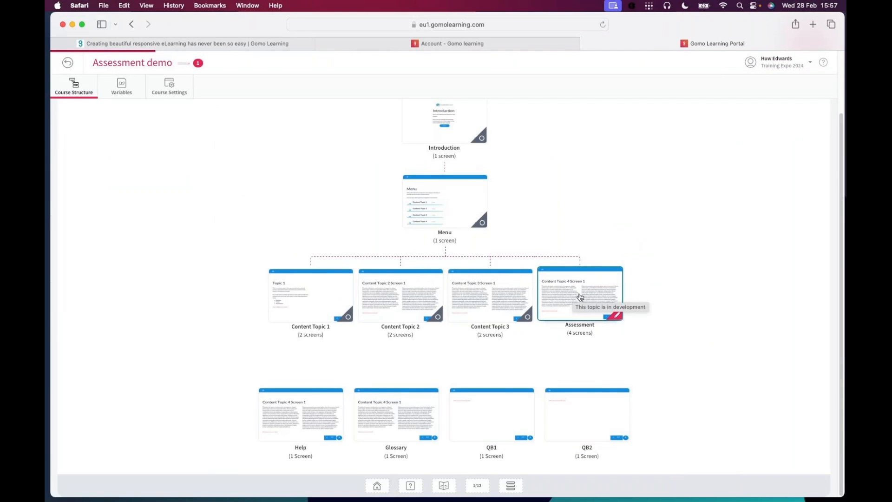
Open the Assessment topic for editing and delete its MCQ and SFL question screens.
{"action": "left_click", "coordinate": [581, 297]}
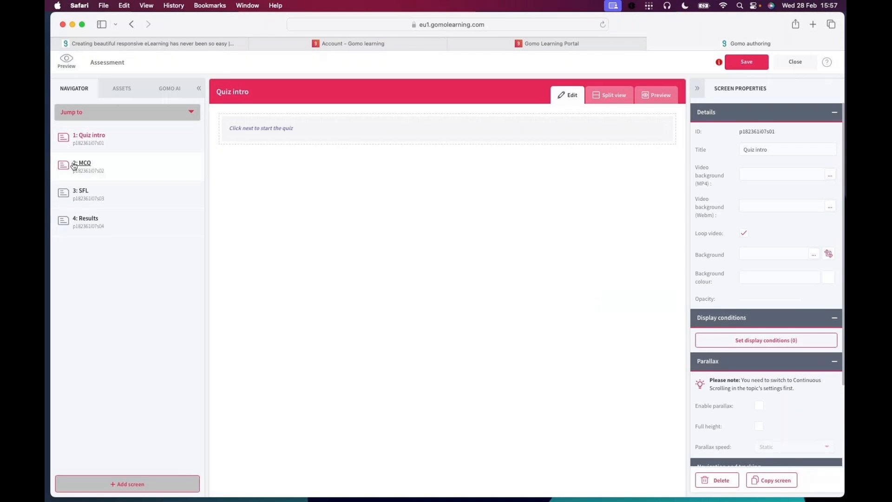
{"action": "left_click", "coordinate": [77, 165]}
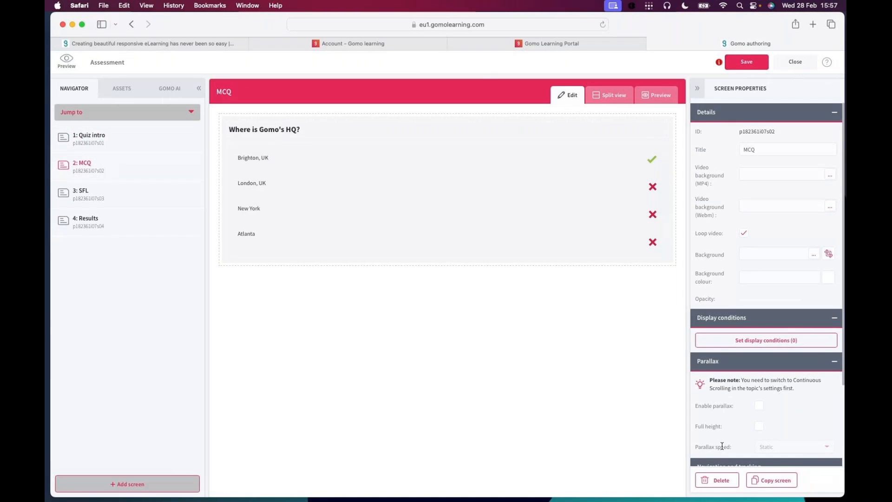
{"action": "left_click", "coordinate": [717, 479]}
{"action": "left_click", "coordinate": [440, 325]}
{"action": "left_click", "coordinate": [80, 163]}
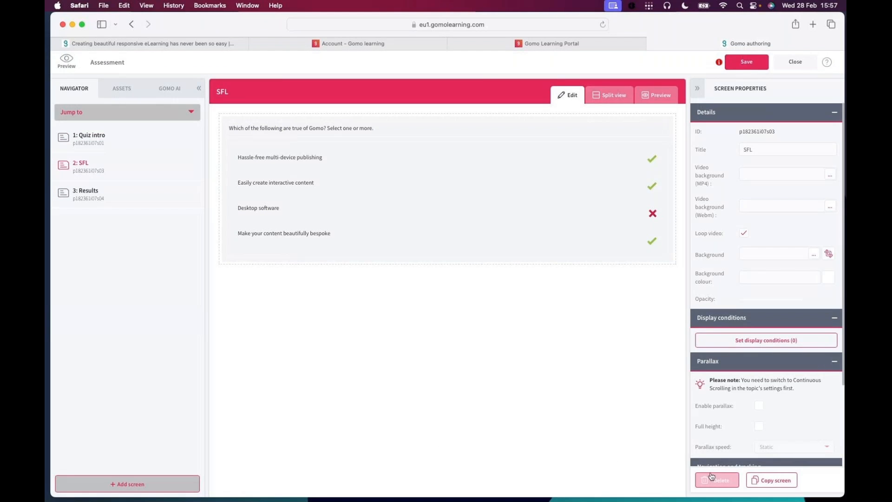
{"action": "left_click", "coordinate": [711, 476]}
{"action": "left_click", "coordinate": [442, 323]}
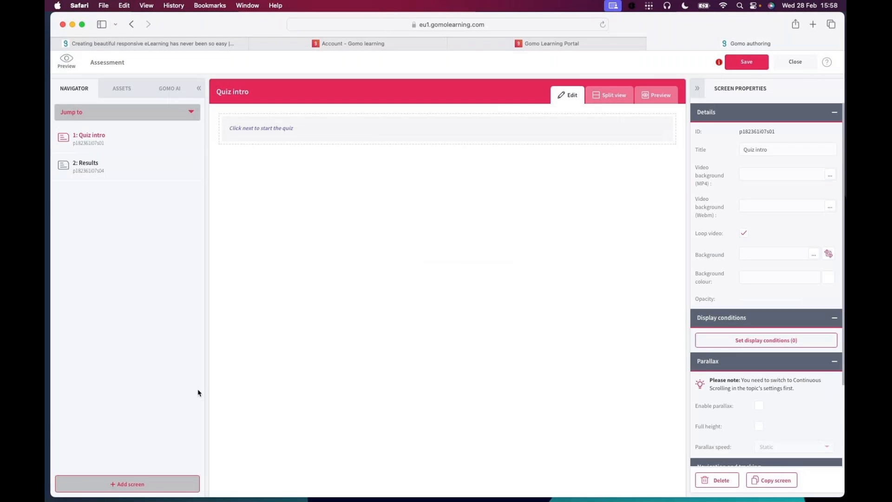
Add a content bank placeholder screen to the Assessment topic and position it between Quiz intro and Results.
{"action": "left_click", "coordinate": [121, 483]}
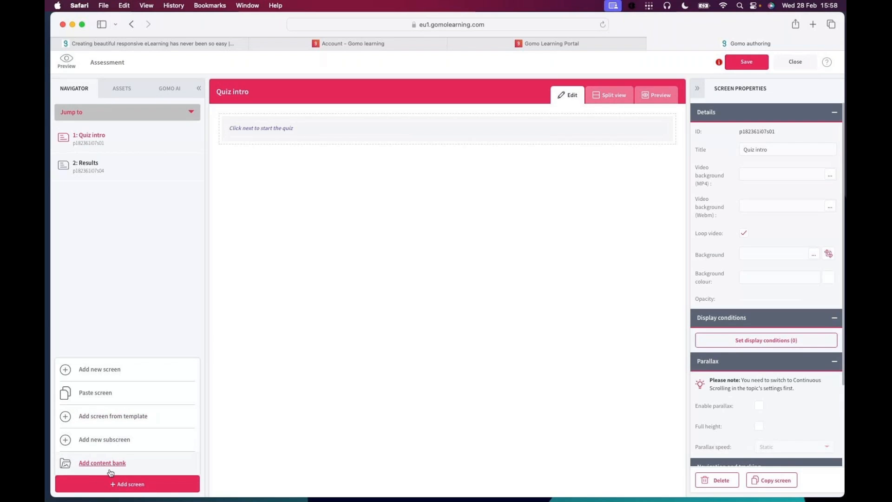
{"action": "left_click", "coordinate": [112, 467]}
{"action": "left_click_drag", "start_coordinate": [89, 186], "coordinate": [92, 158]}
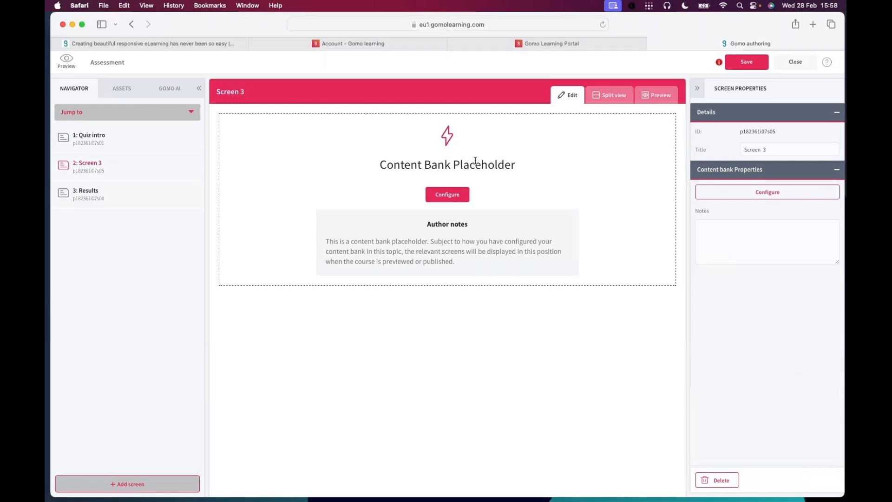
In the placeholder's content bank settings, include QB1 with 2 screens and randomise its screen order.
{"action": "left_click", "coordinate": [446, 195]}
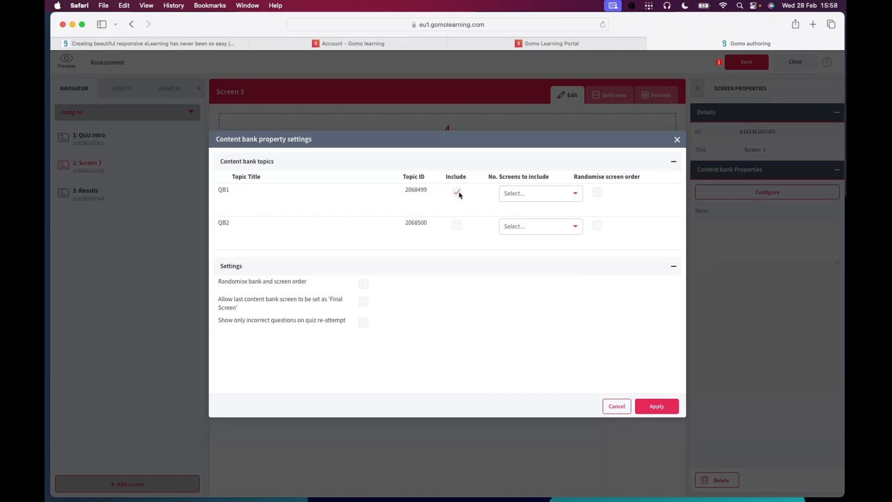
{"action": "left_click", "coordinate": [530, 199]}
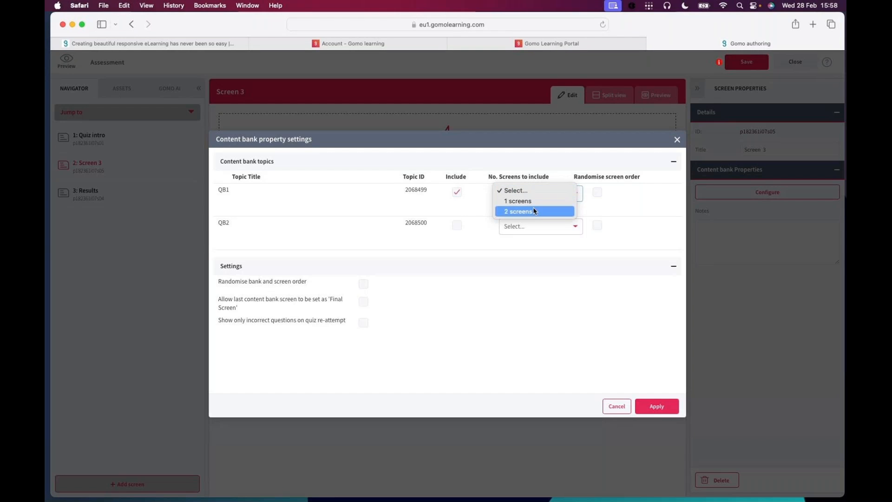
{"action": "left_click", "coordinate": [534, 212]}
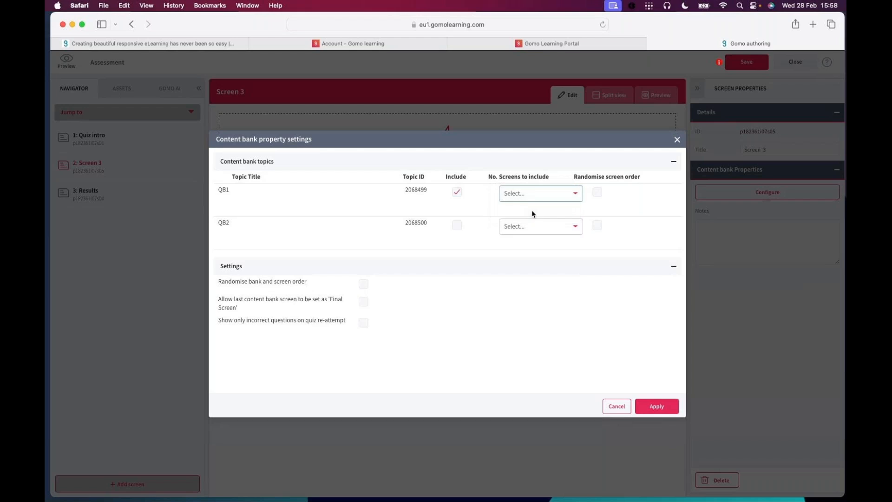
{"action": "left_click", "coordinate": [597, 194]}
Include QB2 with 2 screens in randomised order, and apply the content bank settings.
{"action": "left_click", "coordinate": [537, 230]}
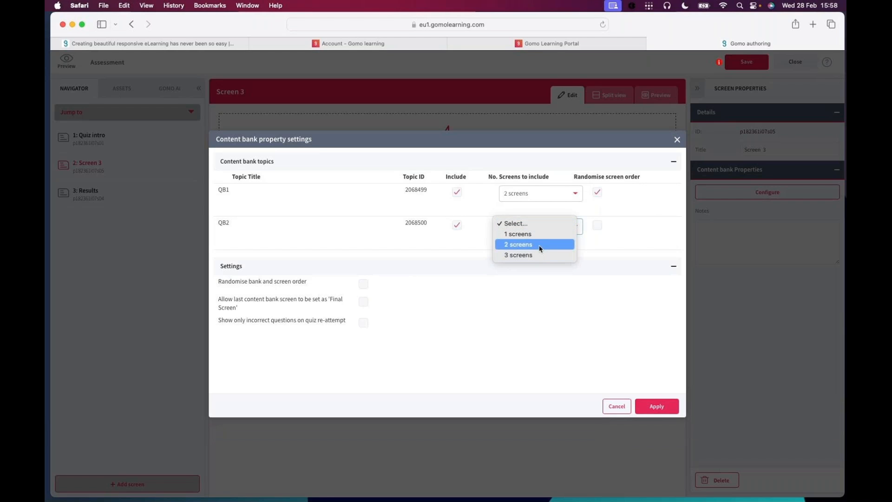
{"action": "left_click", "coordinate": [541, 246]}
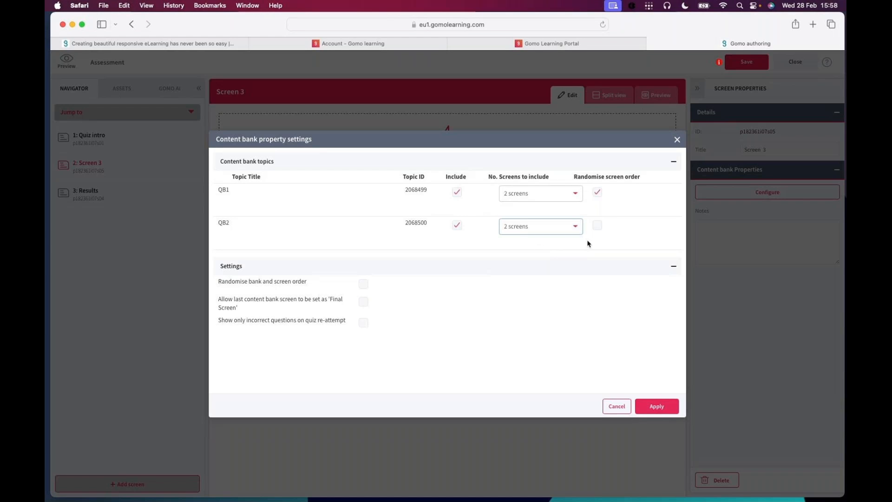
{"action": "left_click", "coordinate": [598, 228]}
{"action": "left_click", "coordinate": [661, 407]}
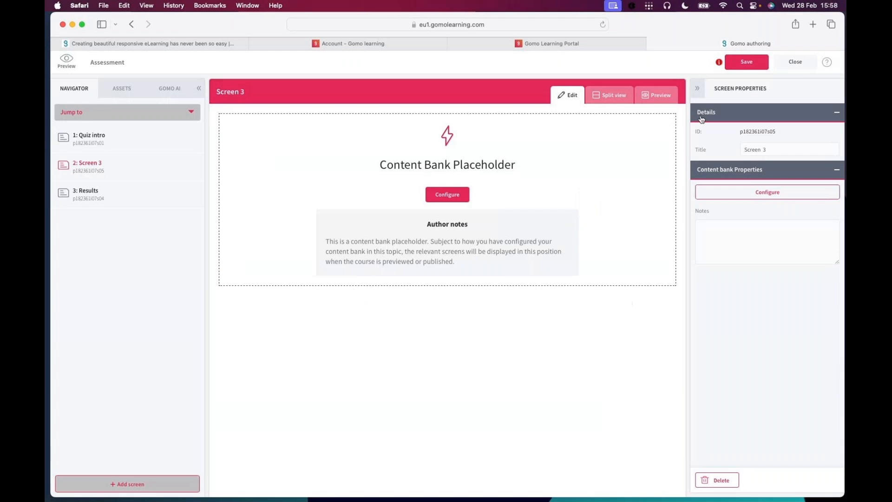
Save the Assessment topic and open the preview of its Quiz intro screen.
{"action": "left_click", "coordinate": [79, 140]}
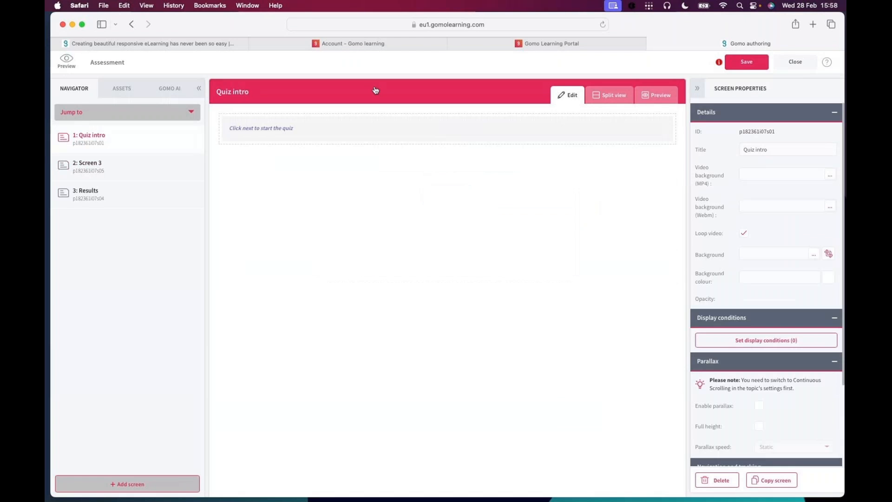
{"action": "left_click", "coordinate": [745, 65]}
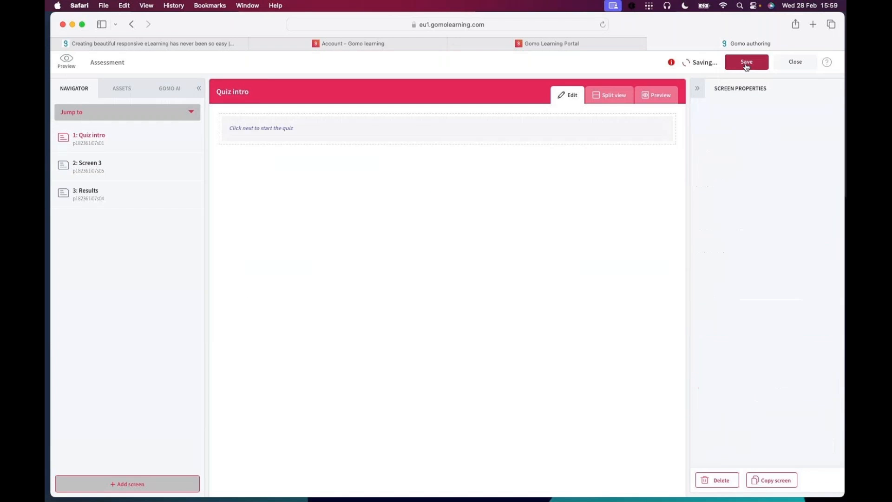
{"action": "left_click", "coordinate": [664, 100]}
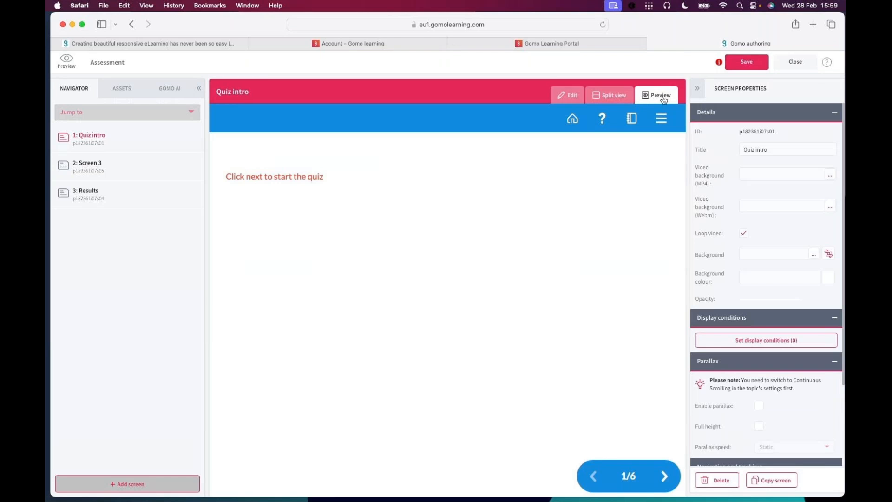
Page through the previewed quiz from the intro to the results screen, examining the question screens drawn from the content banks.
{"action": "left_click", "coordinate": [664, 476]}
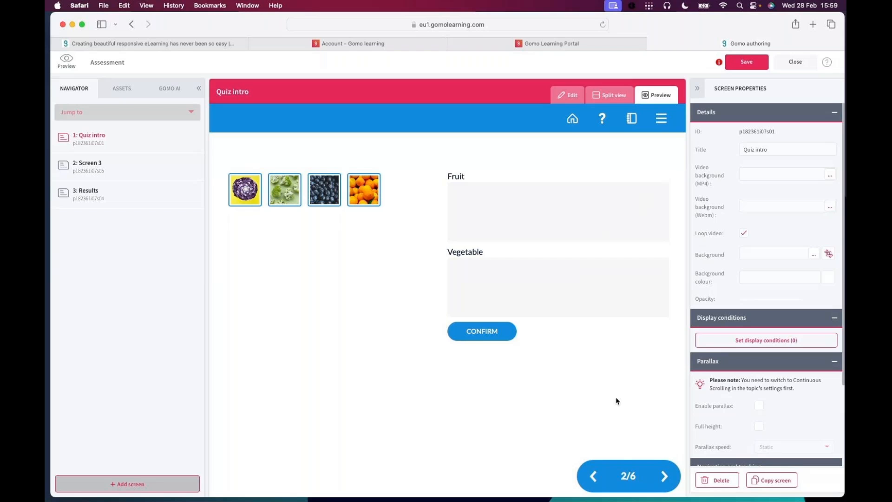
{"action": "left_click", "coordinate": [663, 477]}
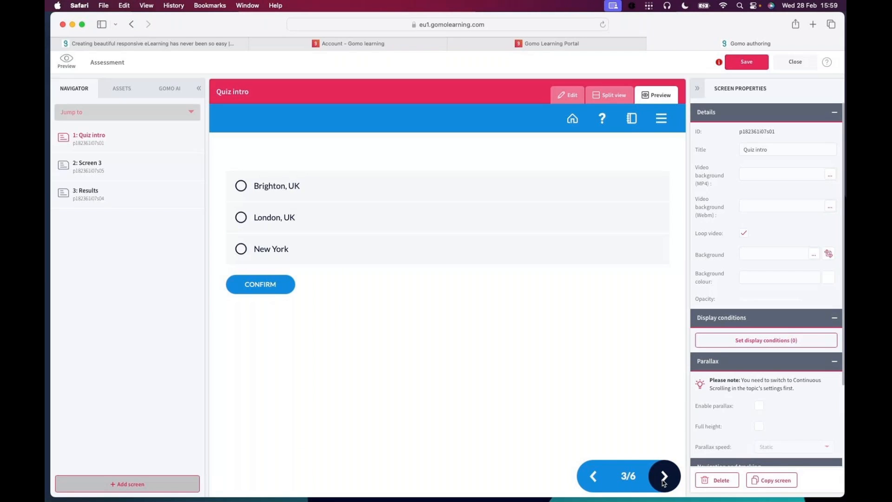
{"action": "left_click", "coordinate": [663, 483]}
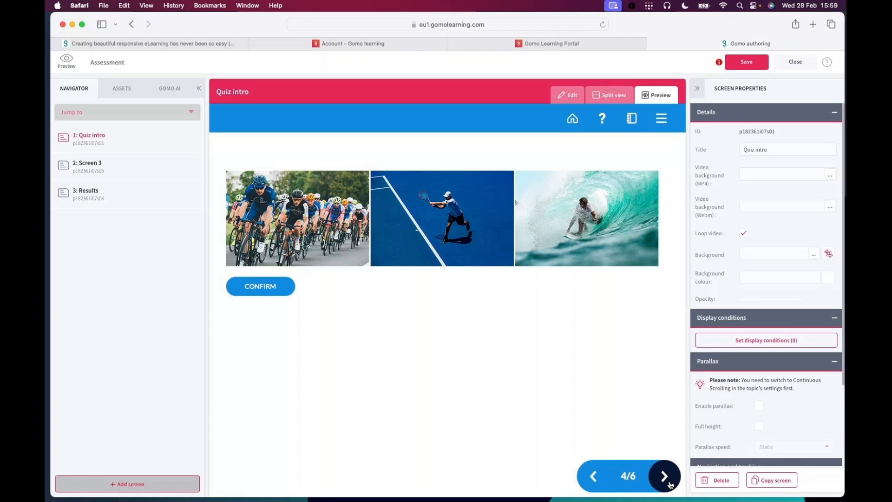
{"action": "left_click", "coordinate": [668, 484]}
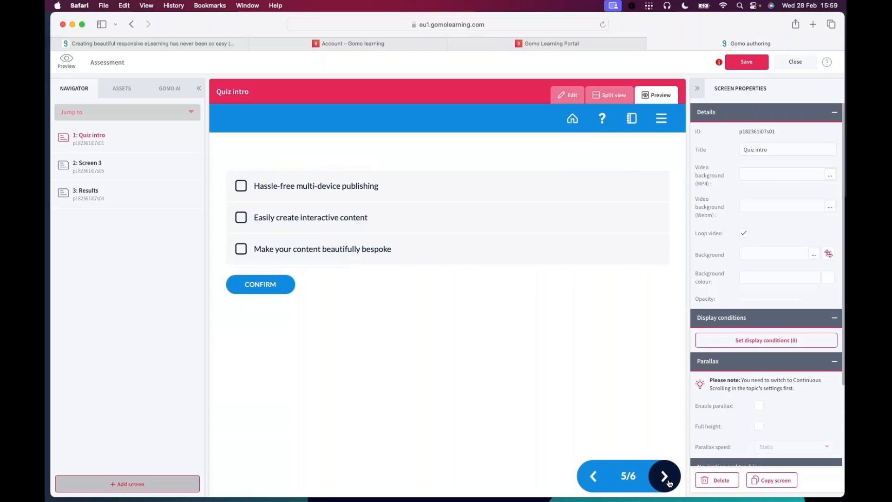
{"action": "left_click", "coordinate": [668, 483]}
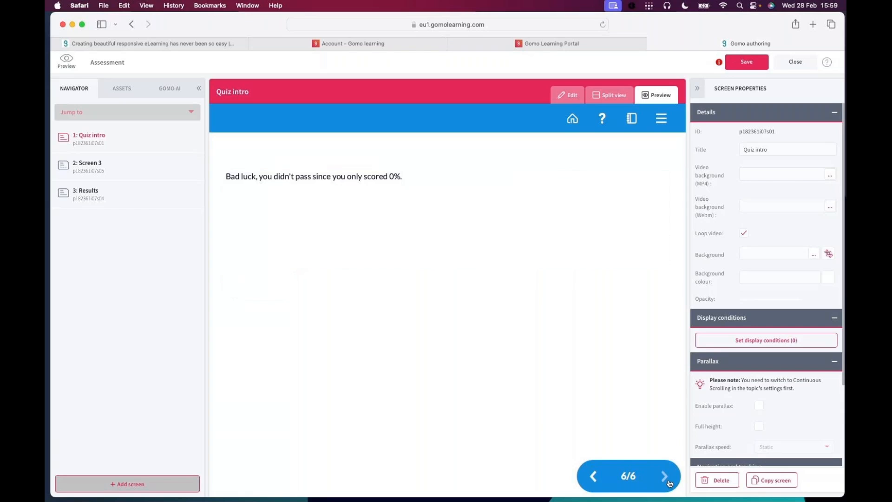